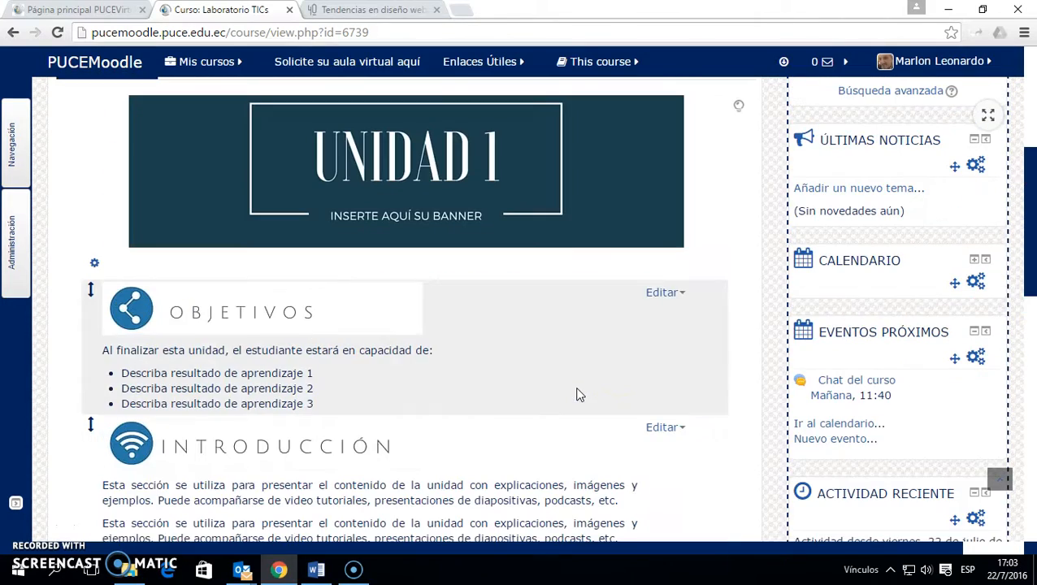
Look over the Unidad 1 section, from its banner and objectives down to the end of its activity list
scroll(577, 395, down, 4)
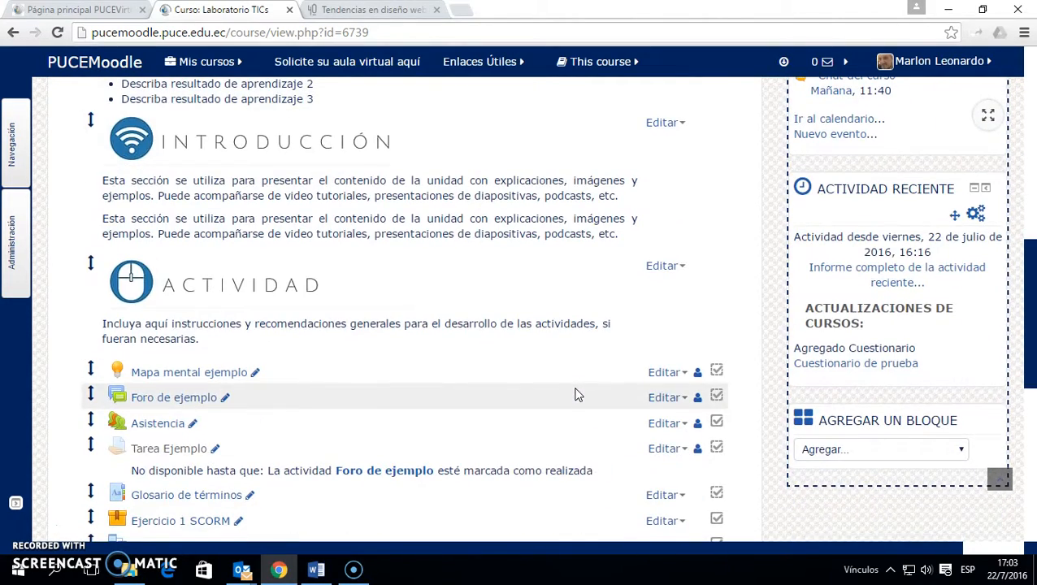
scroll(574, 395, down, 3)
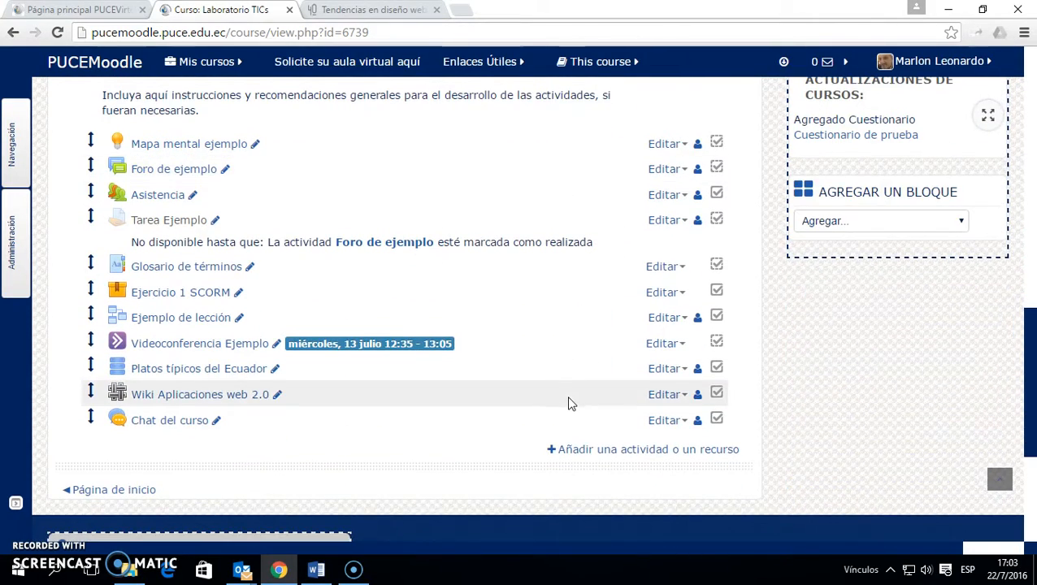
scroll(569, 405, up, 1)
click(551, 412)
scroll(551, 412, down, 1)
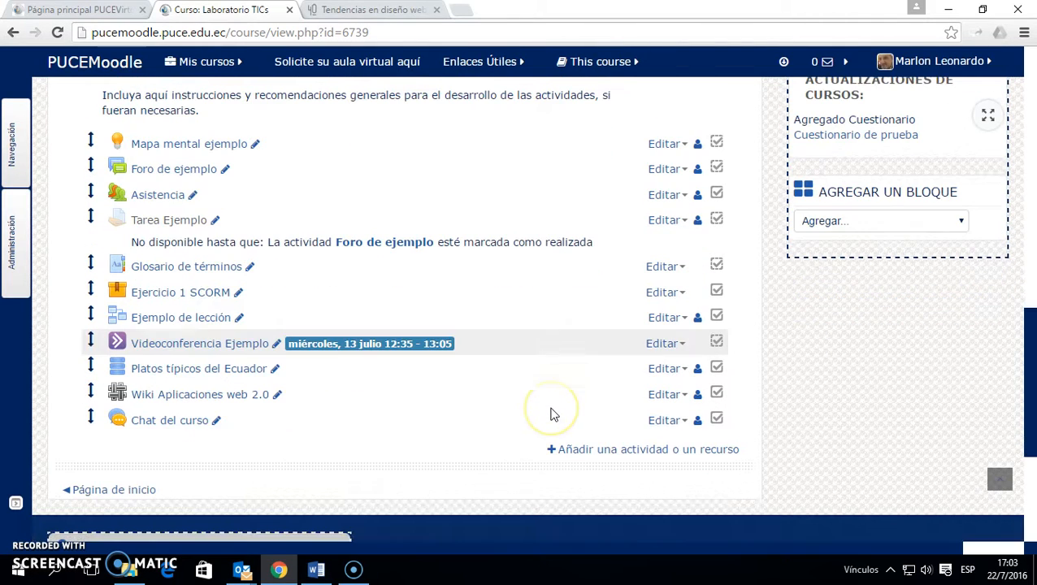
click(560, 449)
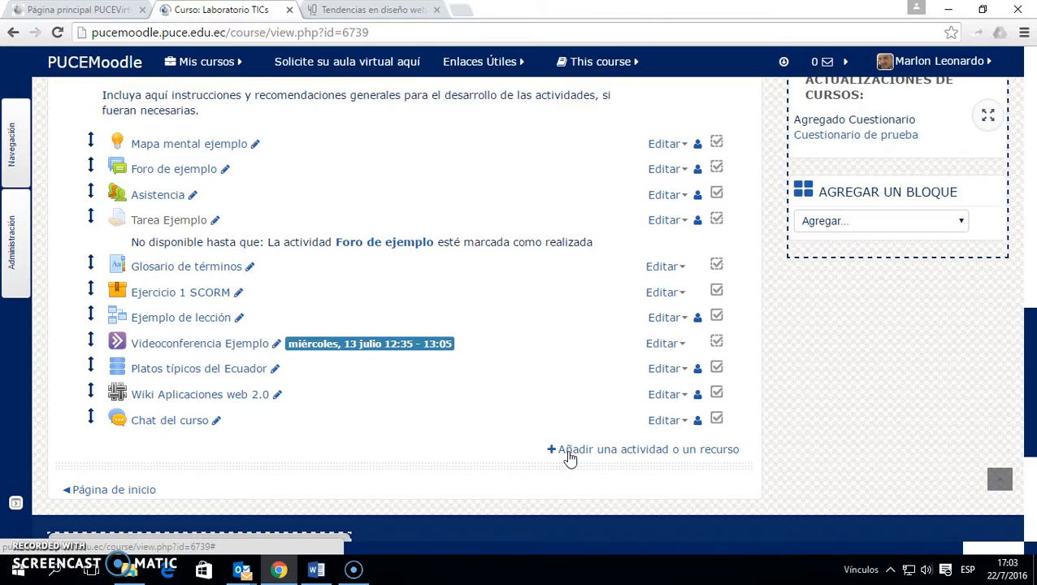
scroll(549, 424, up, 15)
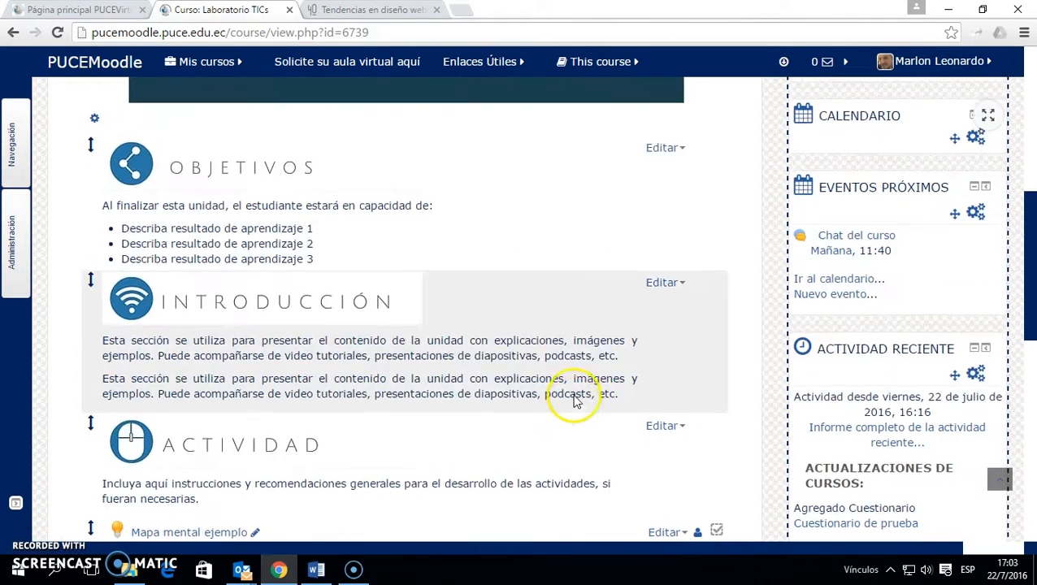
scroll(676, 312, down, 7)
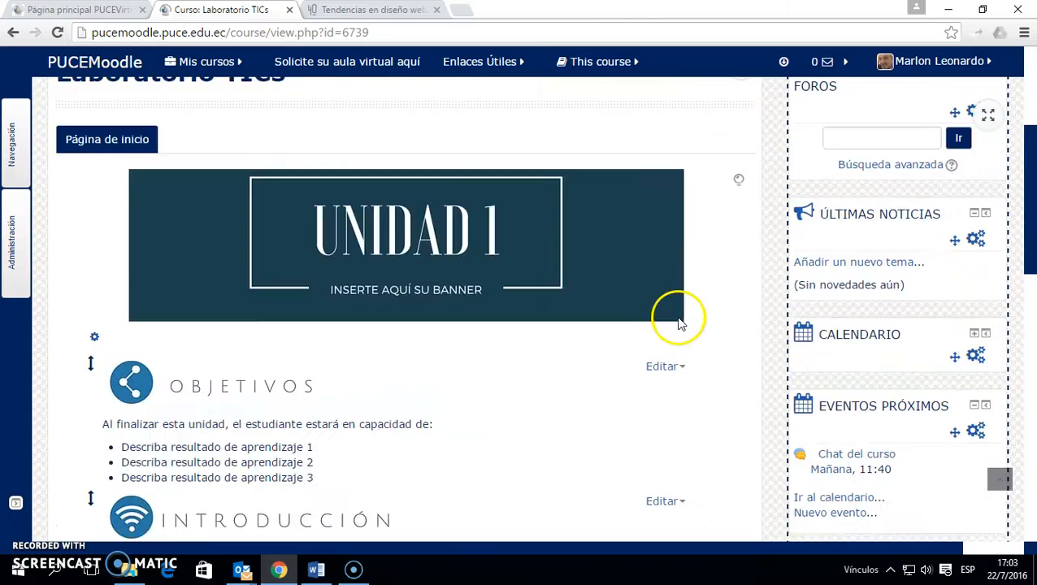
scroll(683, 325, down, 5)
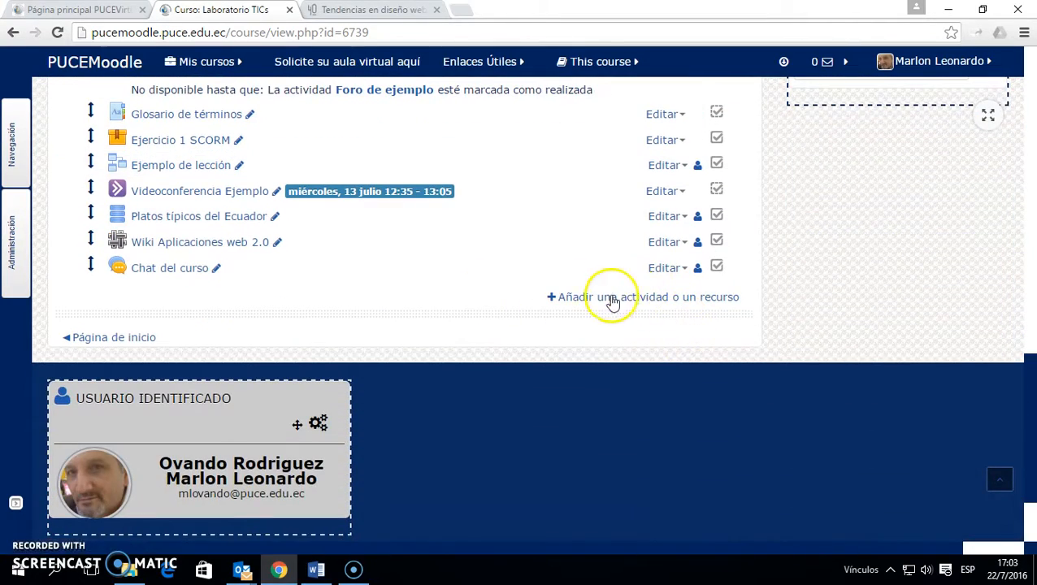
scroll(520, 268, up, 2)
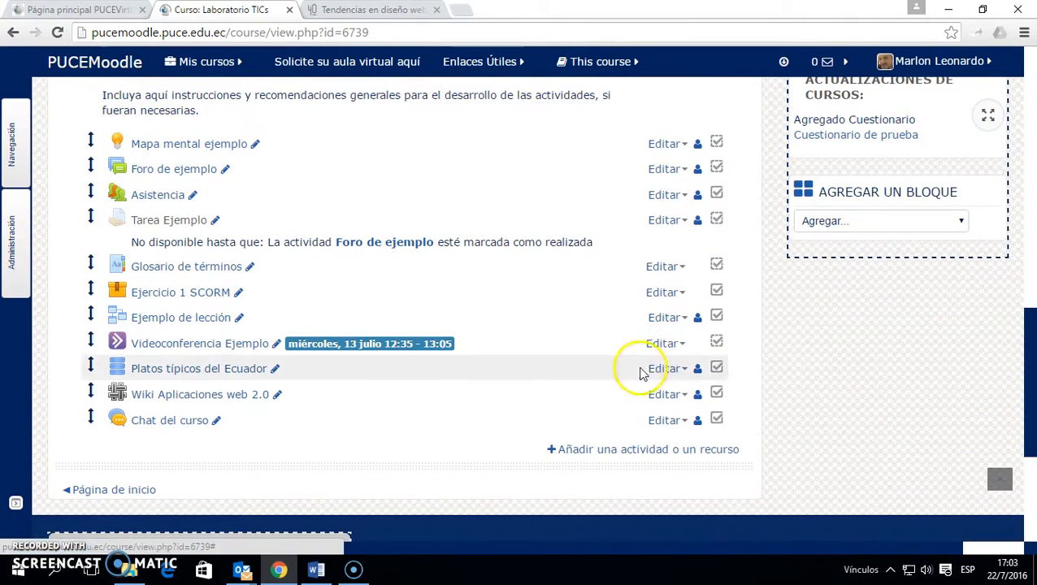
Add a Cuestionario activity to Unidad 1, reading its description before confirming
click(578, 451)
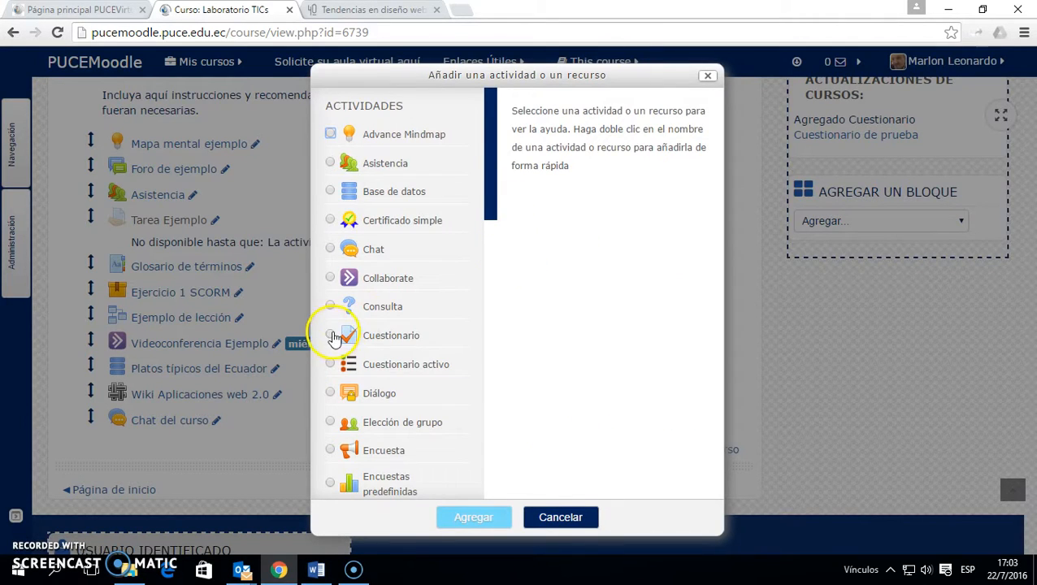
click(329, 338)
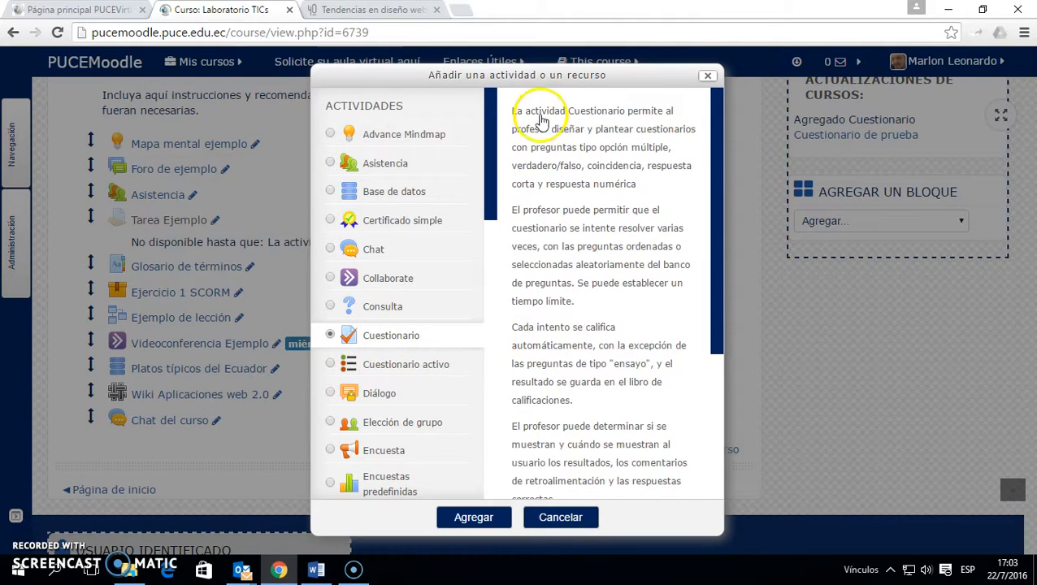
scroll(590, 381, down, 3)
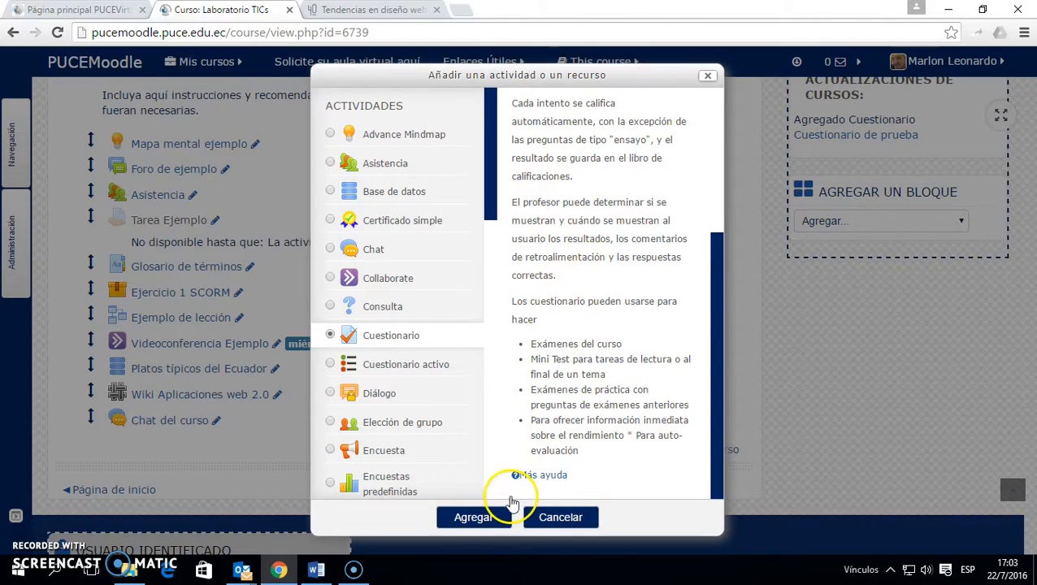
click(479, 518)
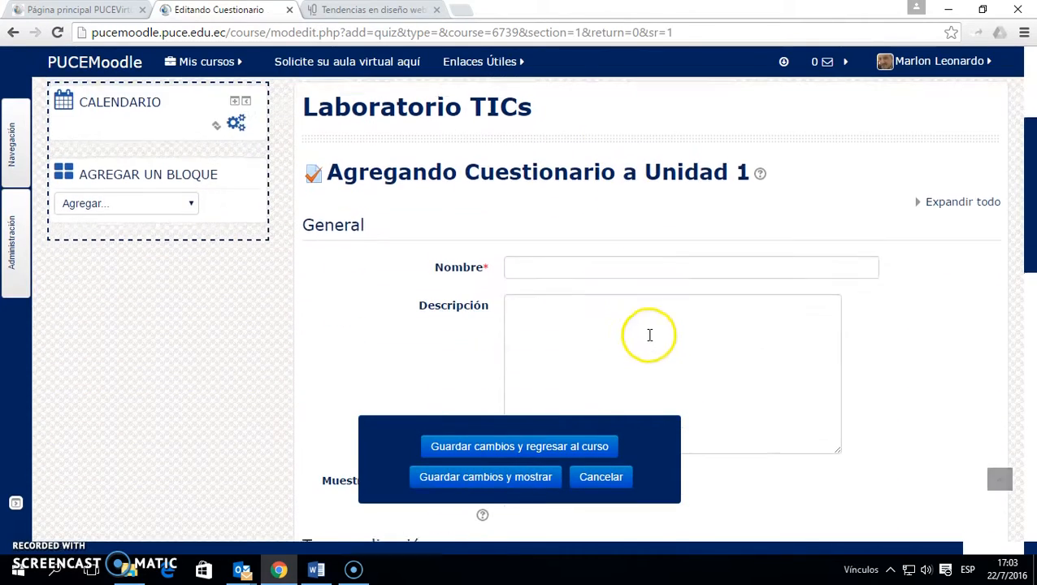
Collapse the General section and review all the settings sections of the new quiz, down to Finalización de actividad
click(345, 228)
scroll(516, 229, down, 4)
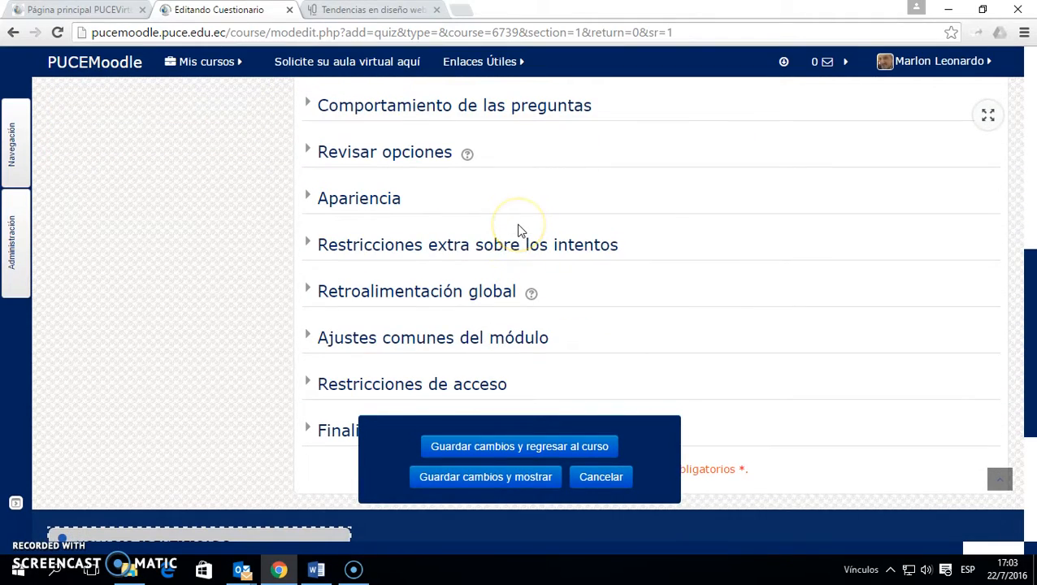
scroll(331, 418, up, 5)
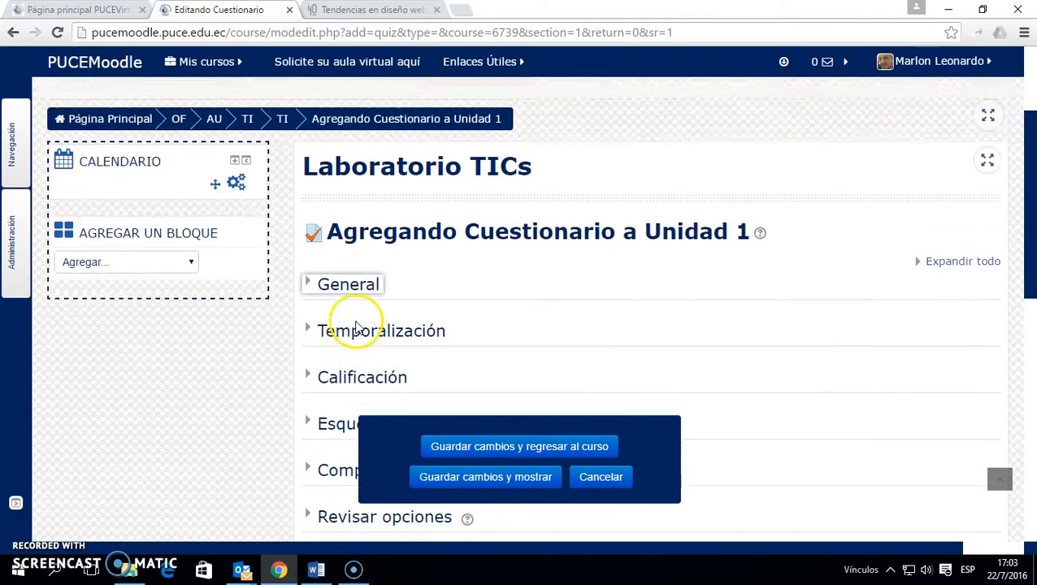
scroll(357, 300, down, 6)
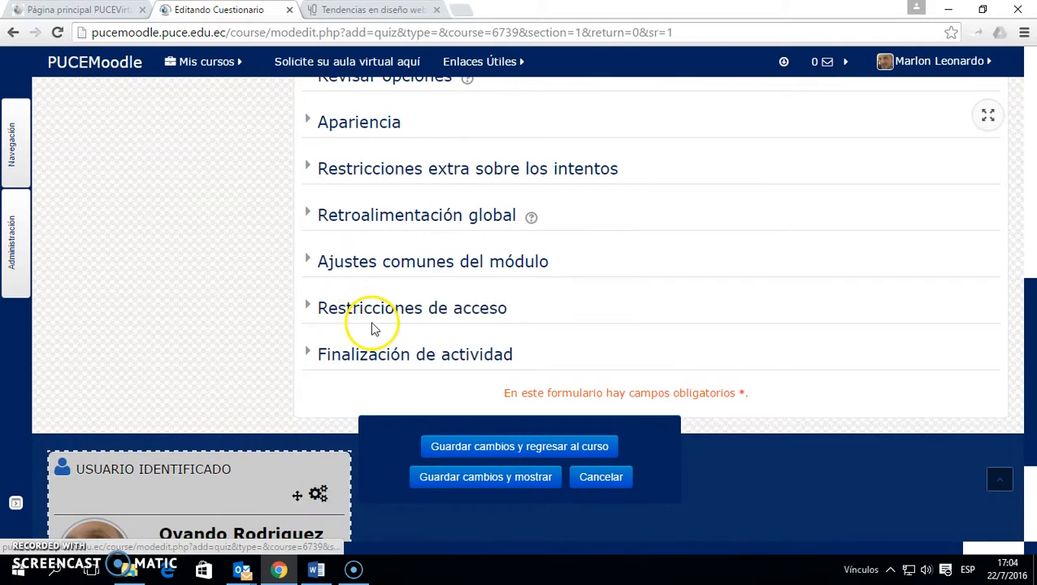
scroll(370, 324, up, 1)
scroll(372, 327, up, 5)
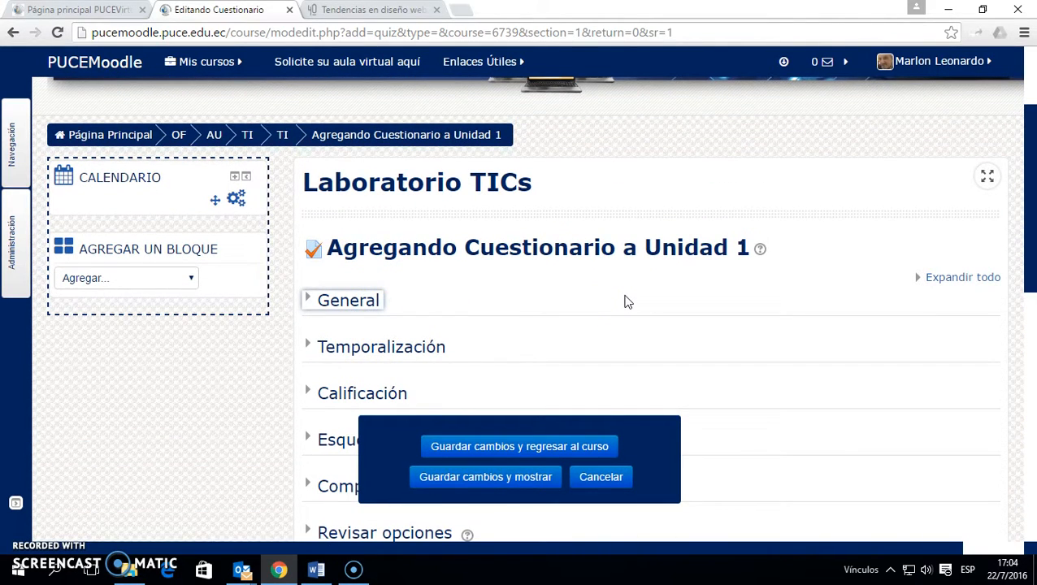
scroll(627, 302, down, 2)
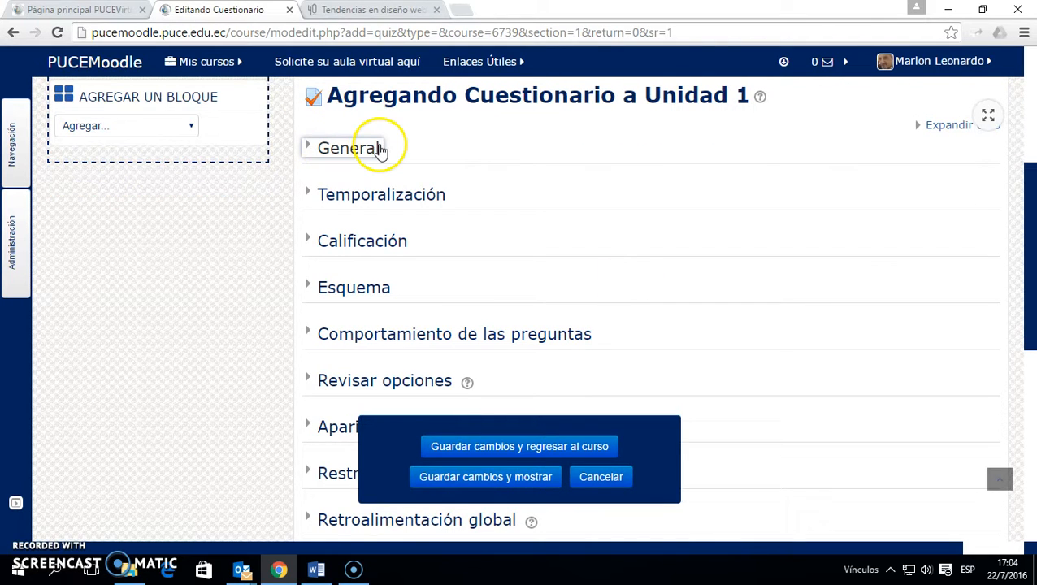
scroll(388, 286, down, 2)
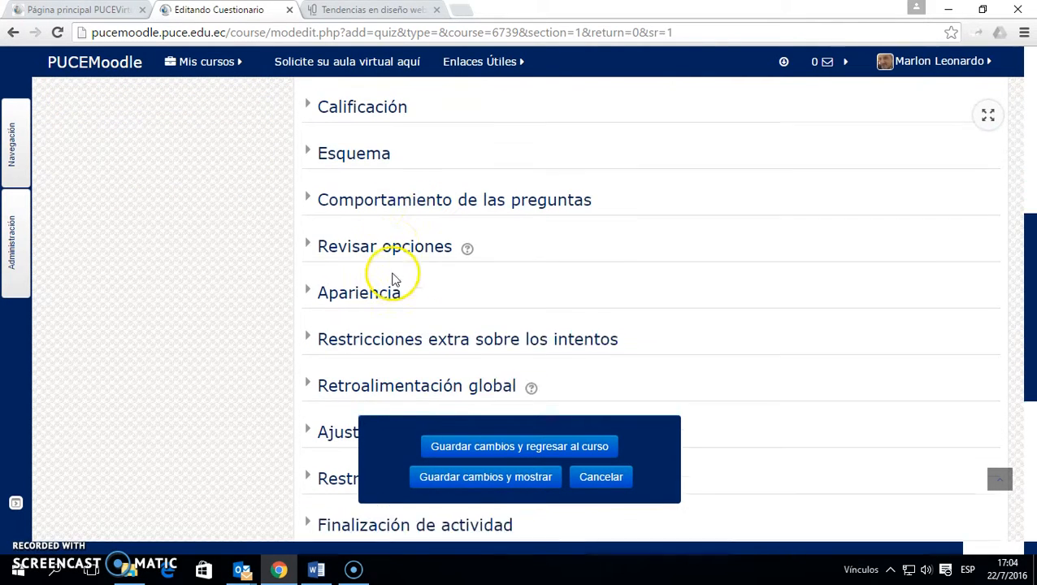
scroll(390, 280, down, 2)
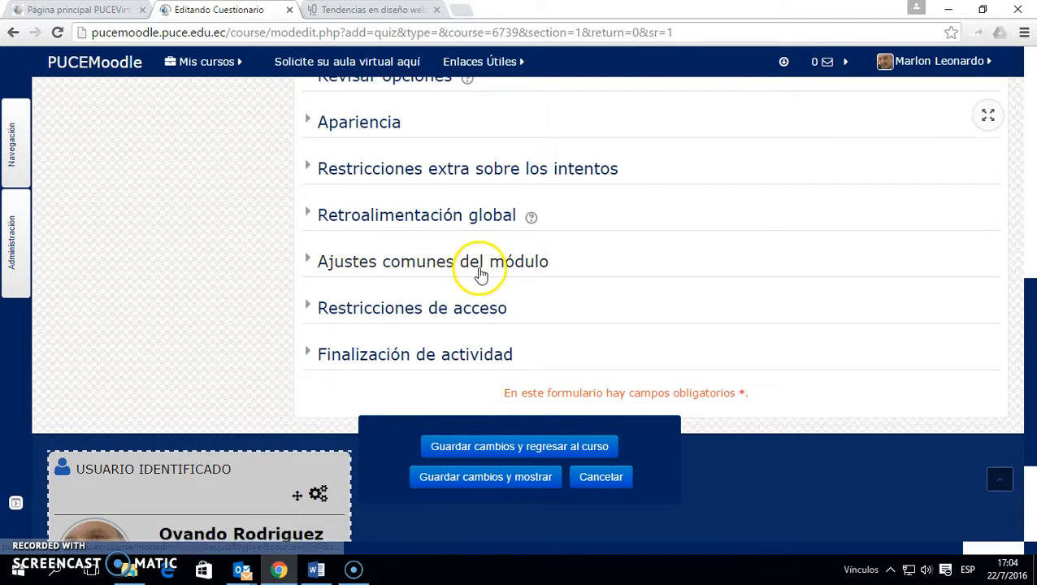
scroll(481, 273, up, 1)
scroll(572, 202, up, 1)
scroll(571, 199, up, 2)
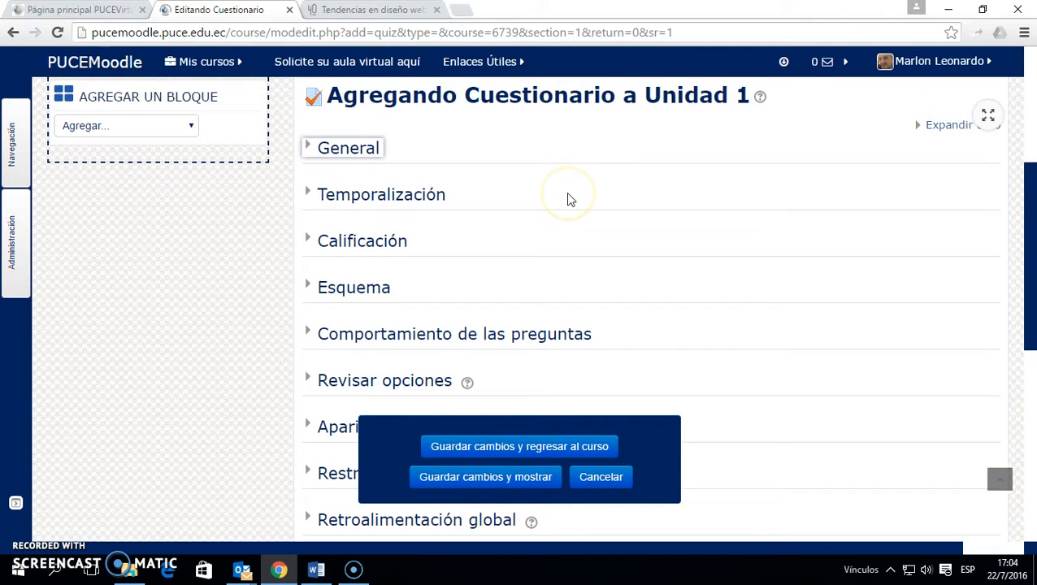
Expand the General section and name the quiz "Cuestionario de prueba"
click(362, 153)
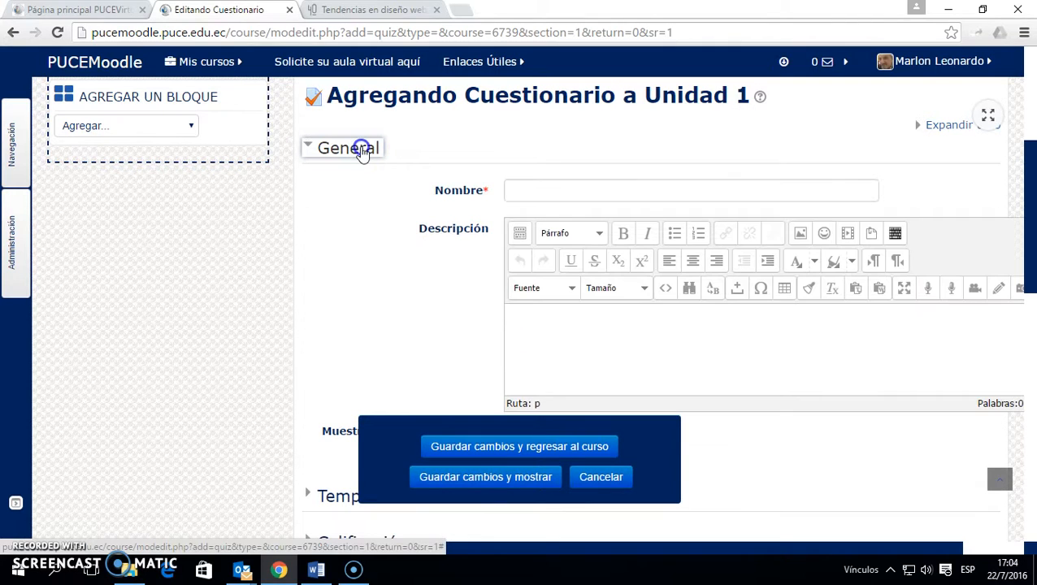
click(538, 182)
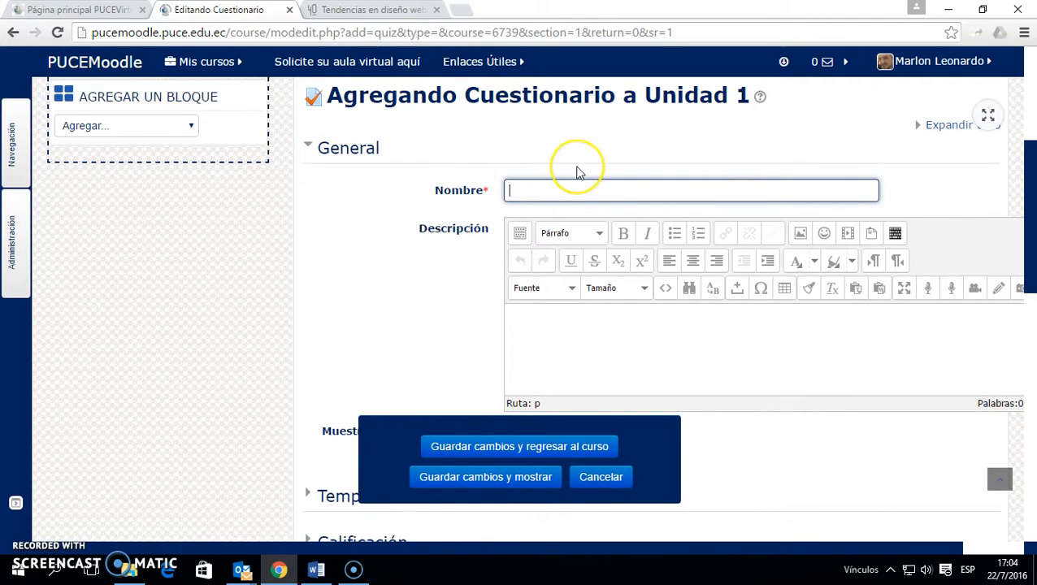
scroll(582, 242, down, 1)
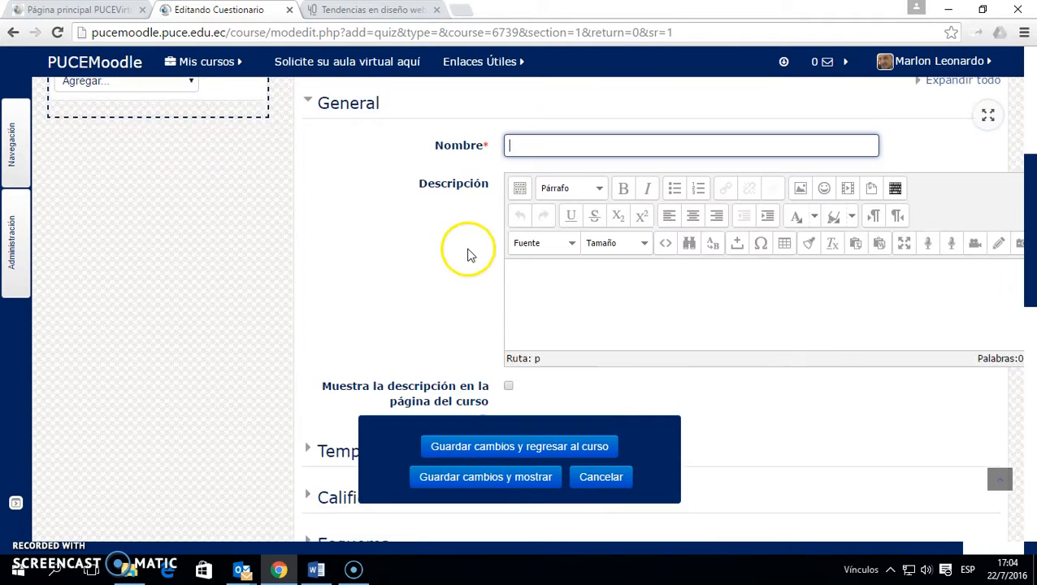
scroll(594, 244, up, 2)
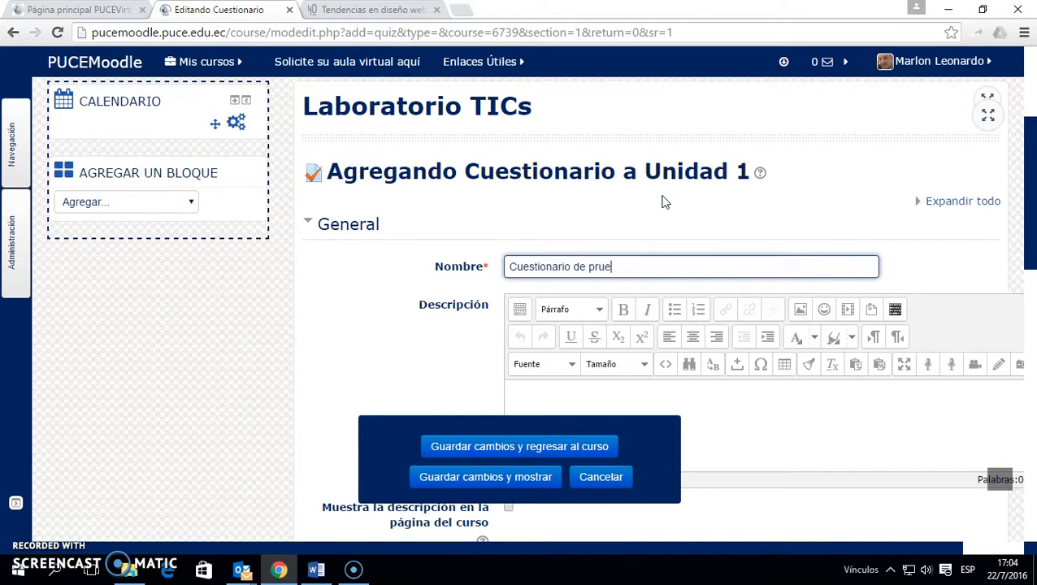
scroll(642, 191, down, 2)
Examine the General settings: the description editor's tools, the option to show the description on the course page, and the quiz name
click(559, 249)
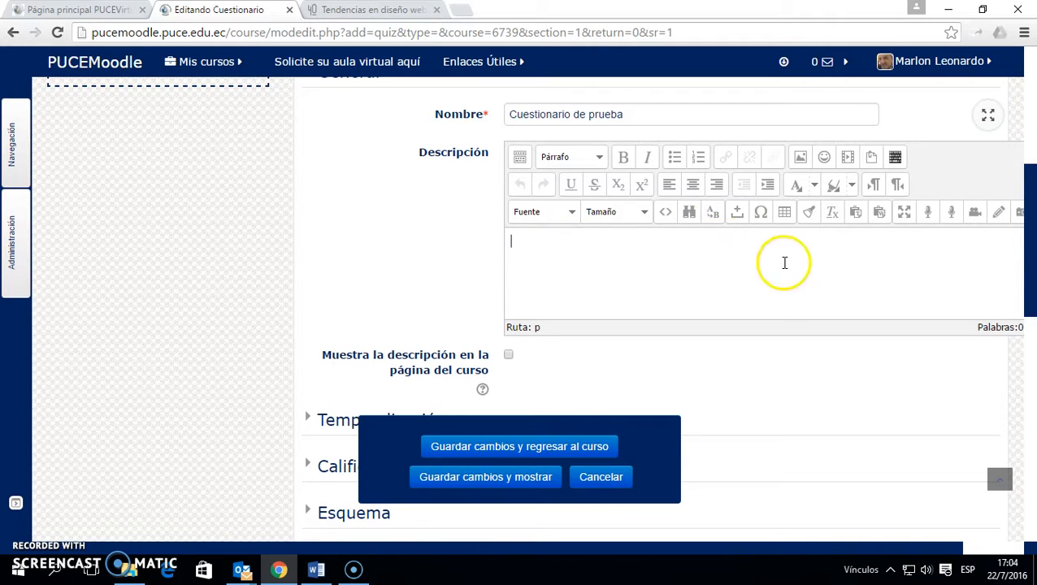
scroll(630, 257, up, 1)
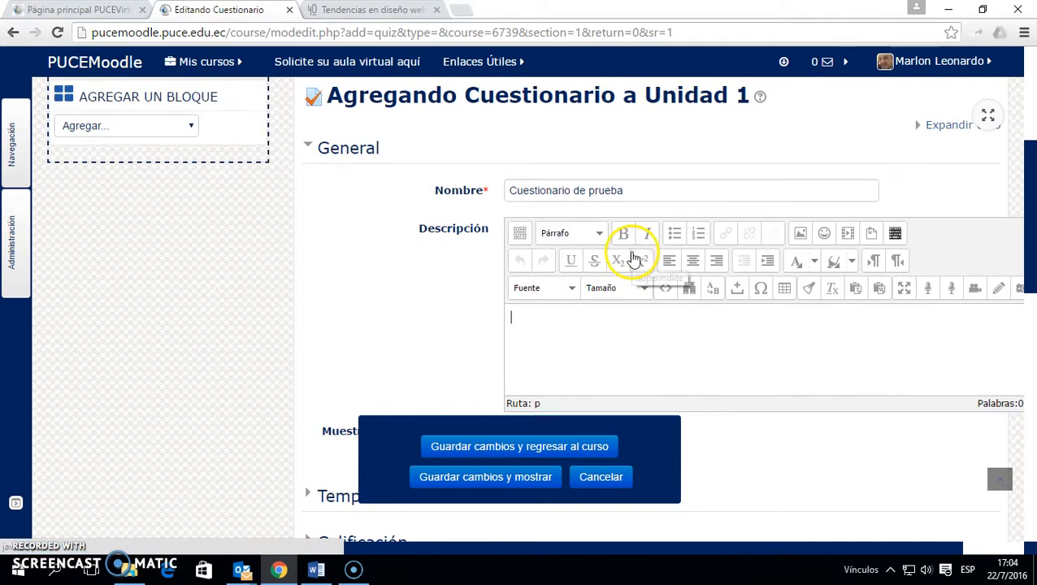
scroll(614, 263, down, 1)
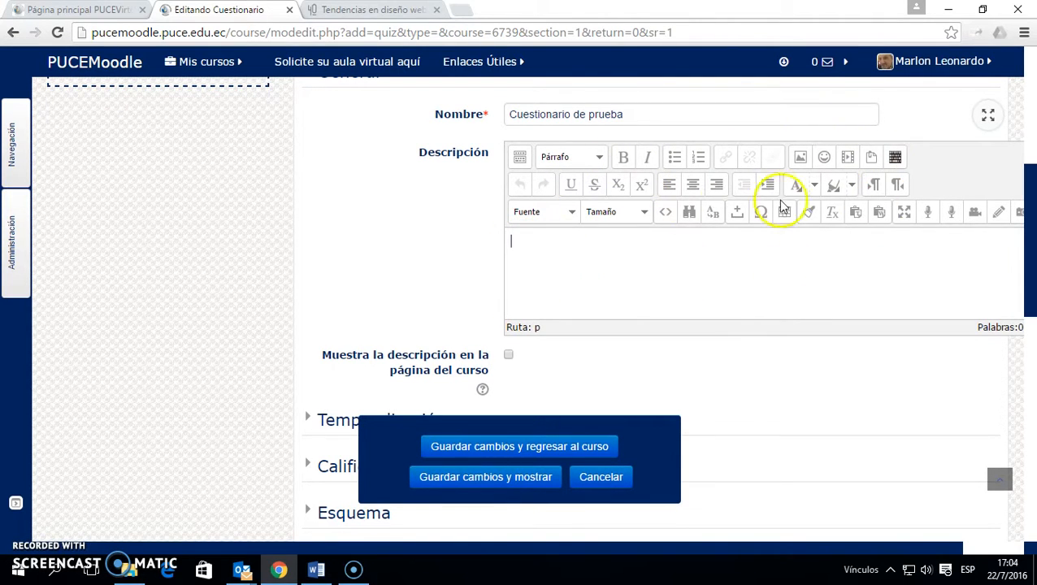
scroll(834, 221, up, 1)
scroll(835, 222, up, 1)
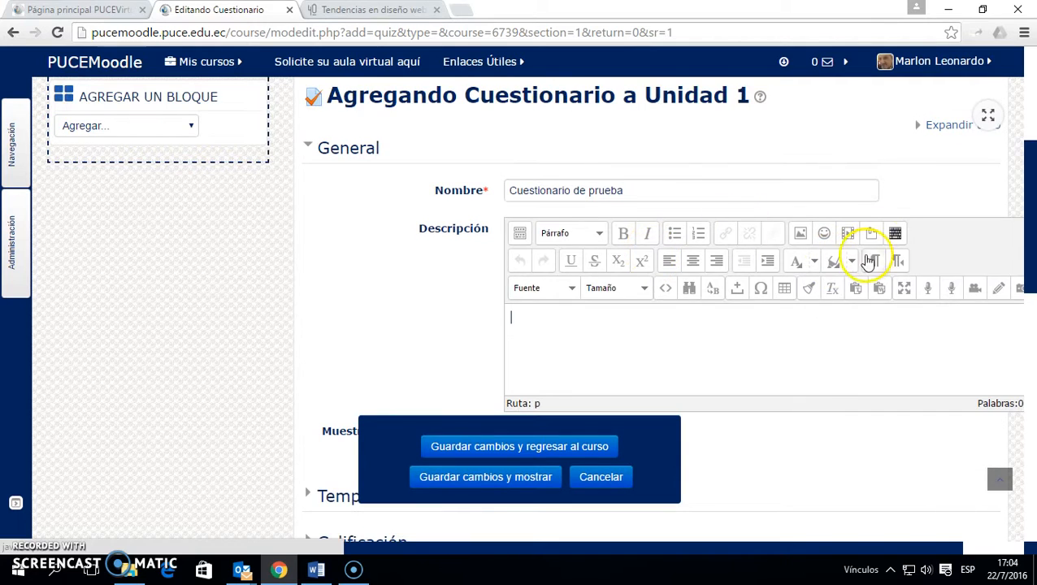
scroll(863, 257, down, 1)
scroll(435, 212, up, 1)
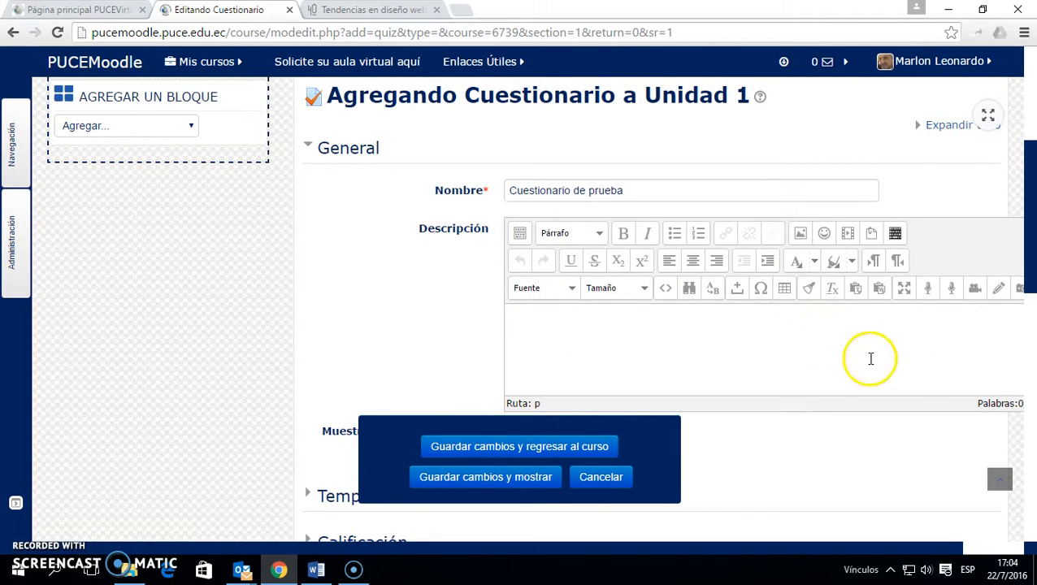
scroll(405, 180, down, 2)
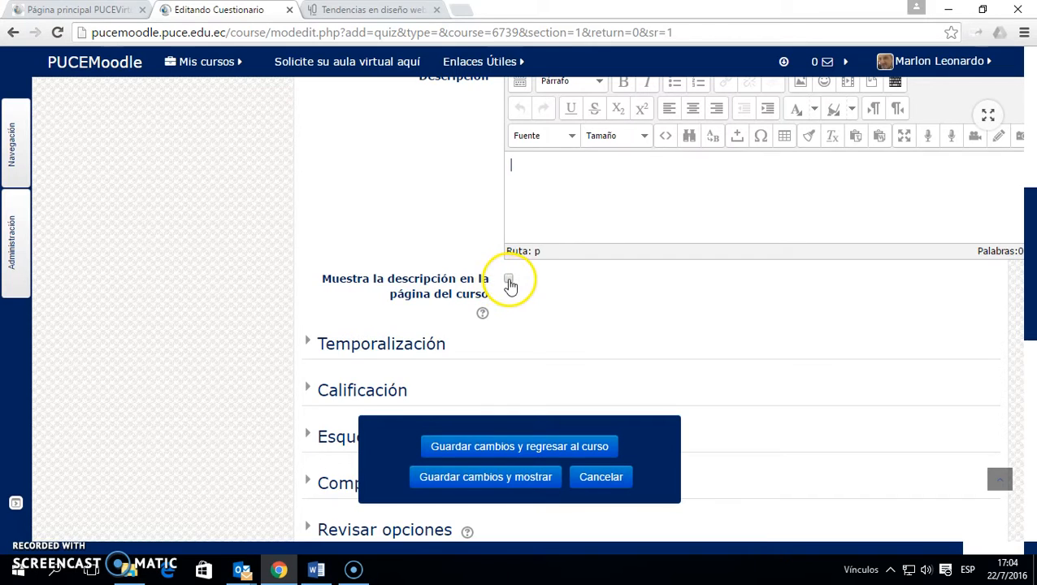
scroll(607, 208, up, 2)
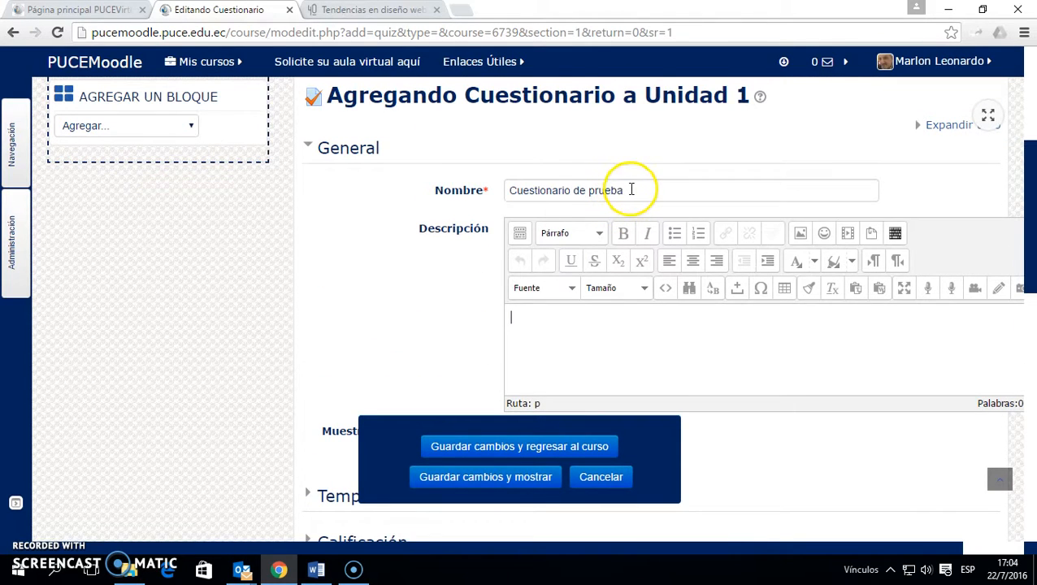
drag(630, 190, 517, 190)
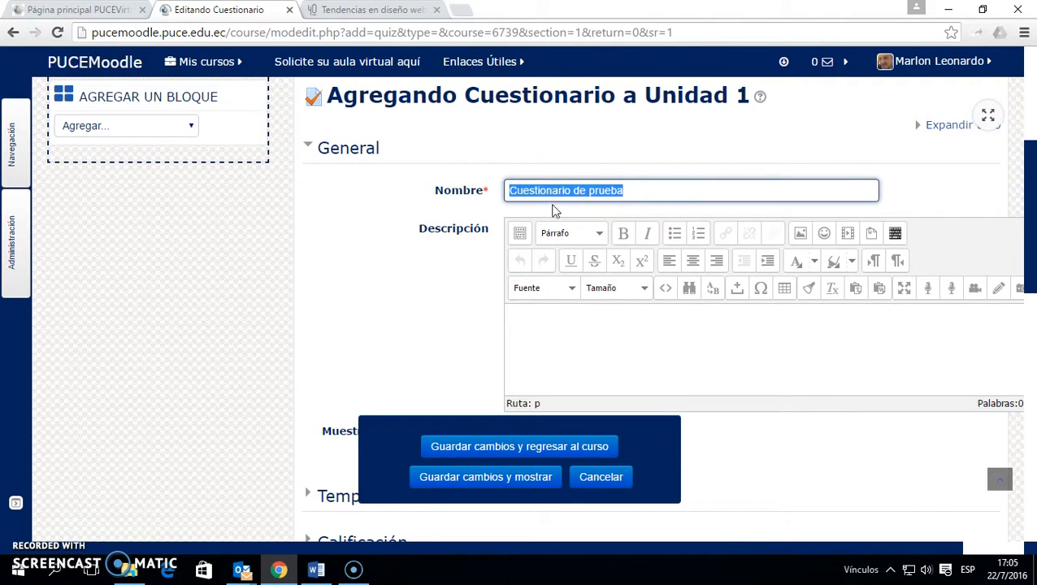
click(620, 190)
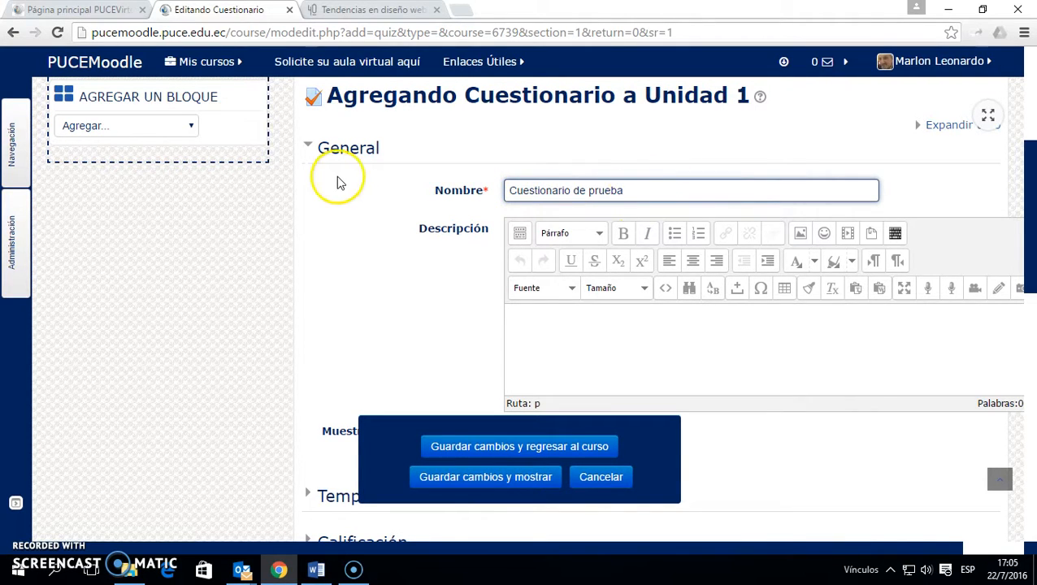
Collapse the General section and expand the Temporalización settings
click(339, 153)
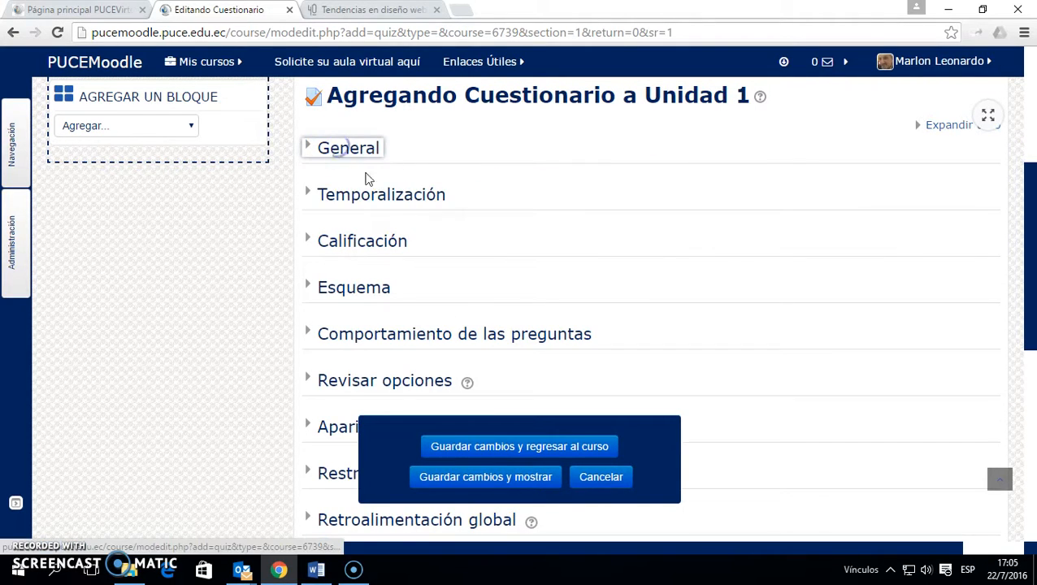
click(415, 199)
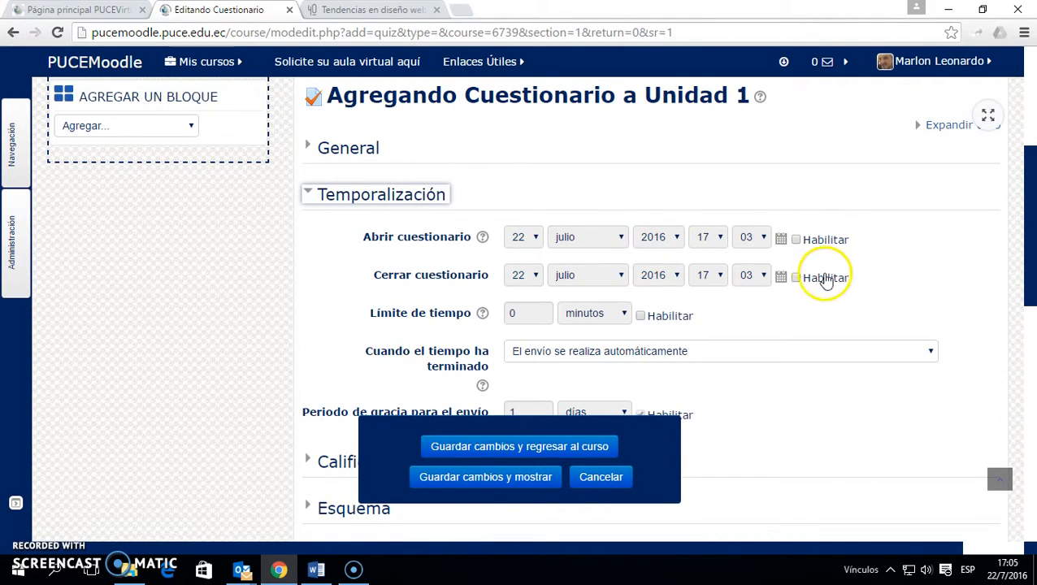
Try enabling the time limit in the Temporalización section, then disable it again
scroll(814, 259, down, 1)
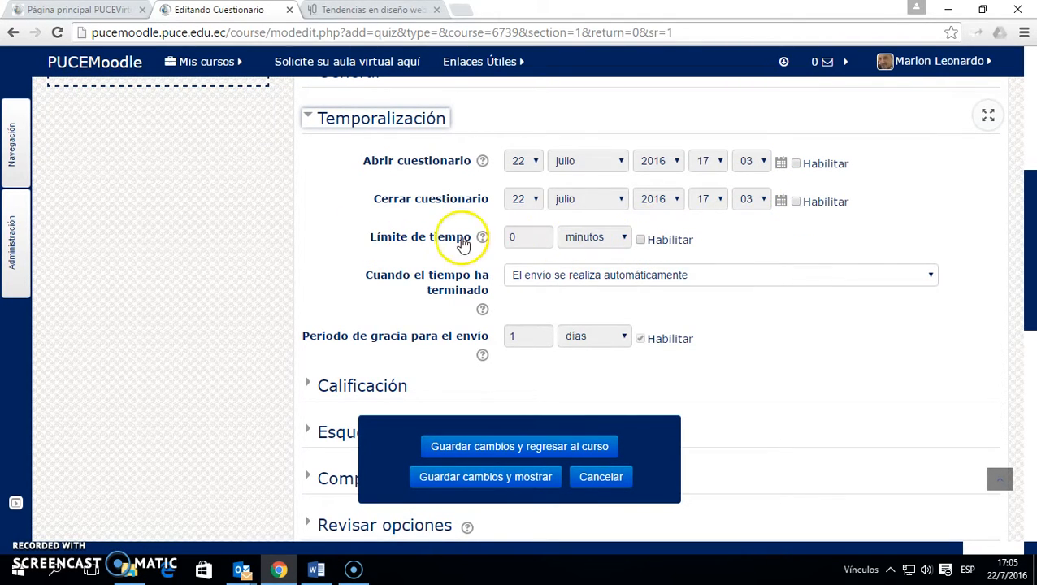
click(640, 241)
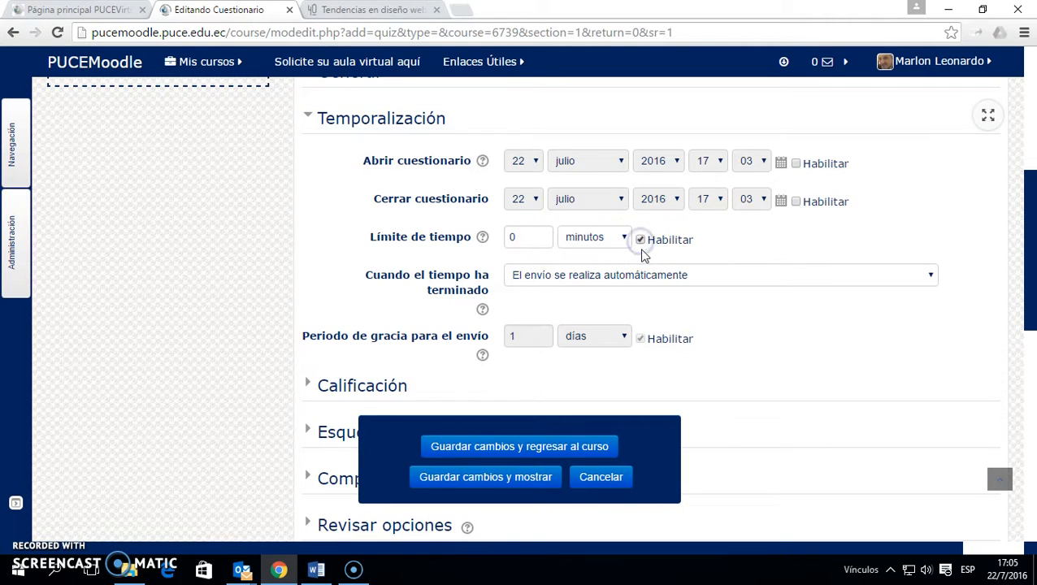
click(641, 241)
scroll(528, 276, down, 1)
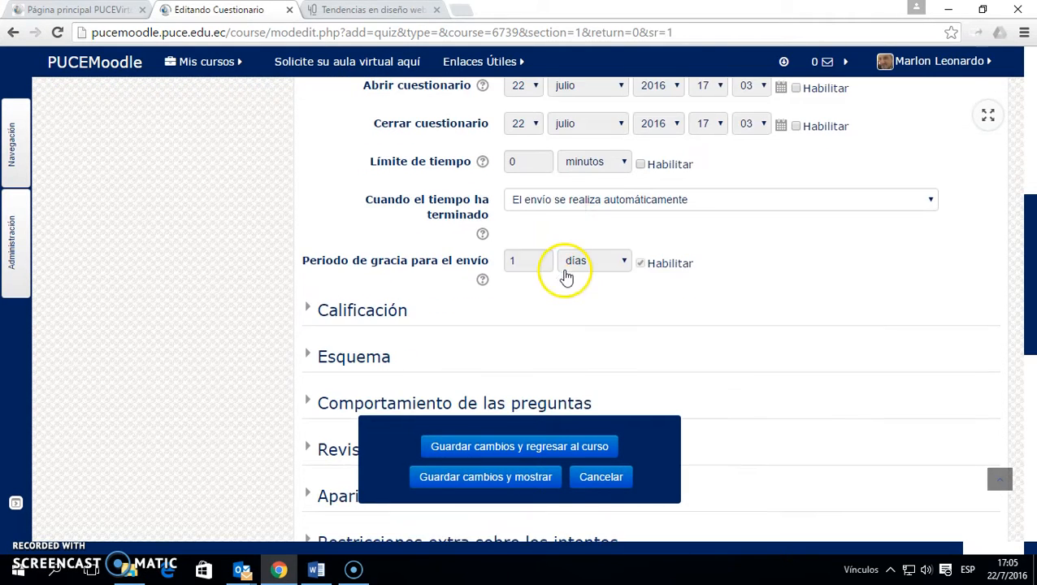
scroll(517, 207, up, 1)
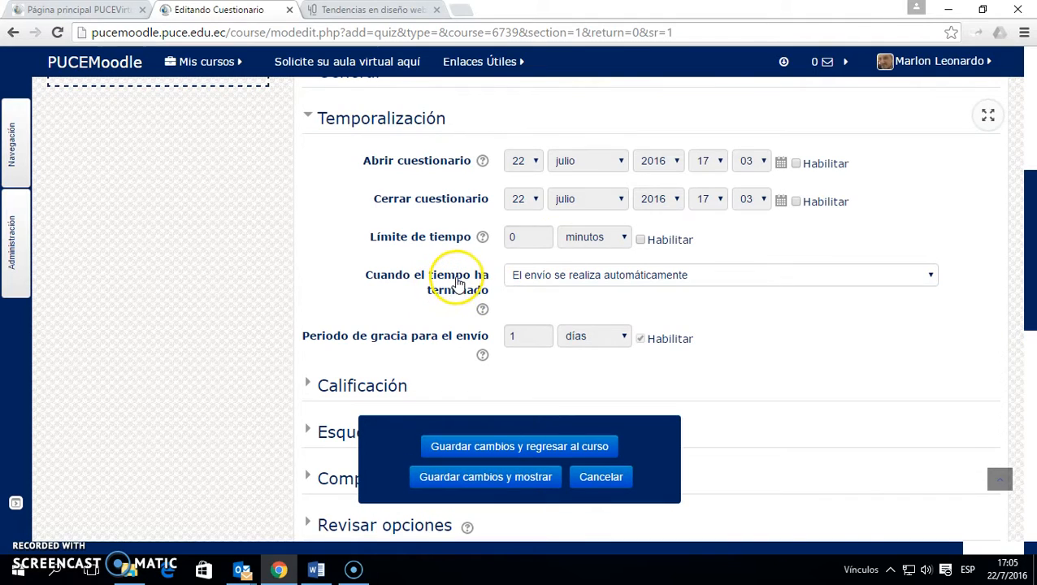
Examine the "Cuando el tiempo ha terminado" choices with the time limit enabled and disabled, leaving it disabled
click(640, 239)
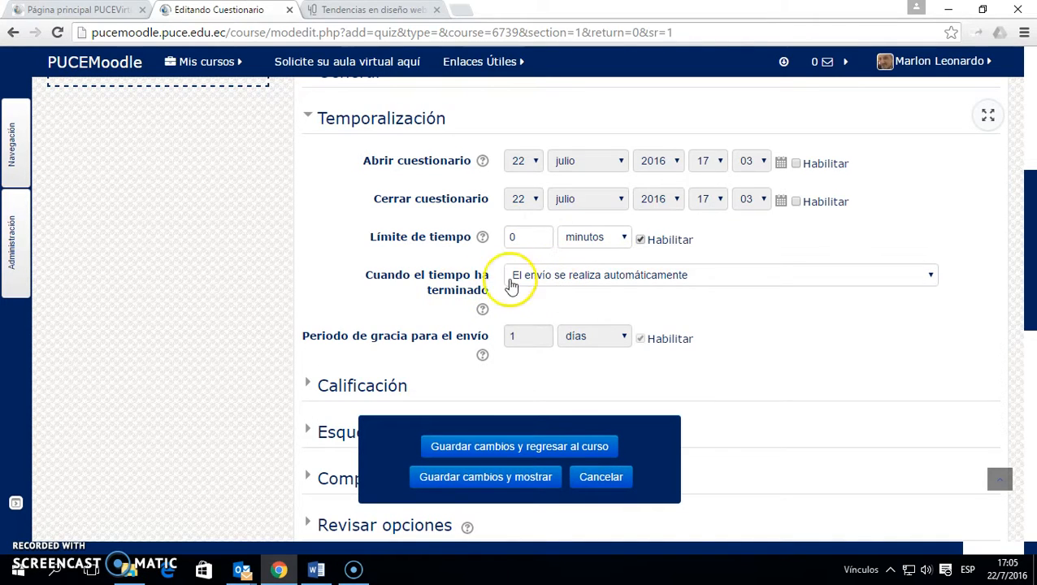
click(601, 281)
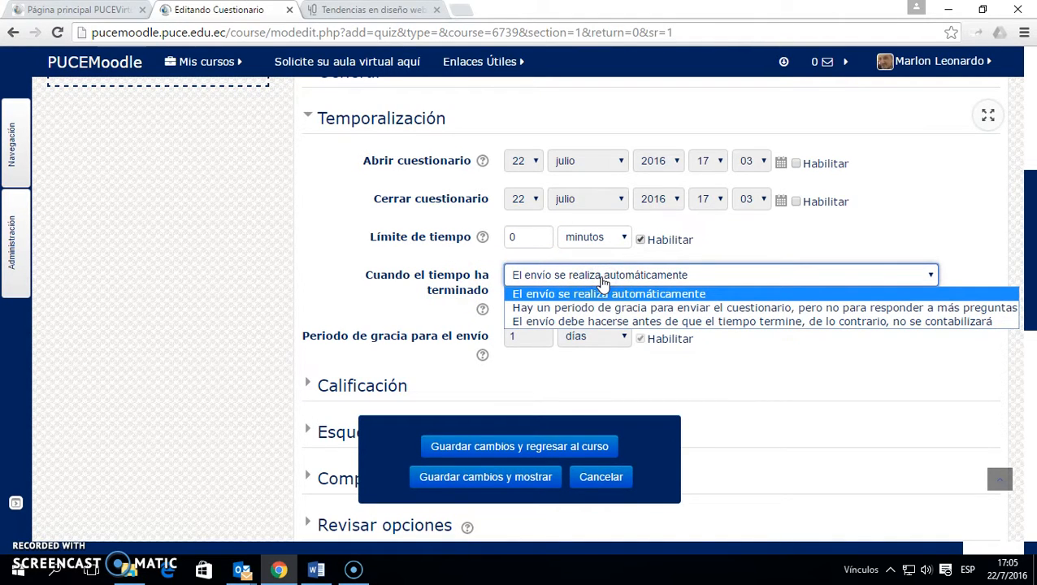
click(606, 281)
click(640, 239)
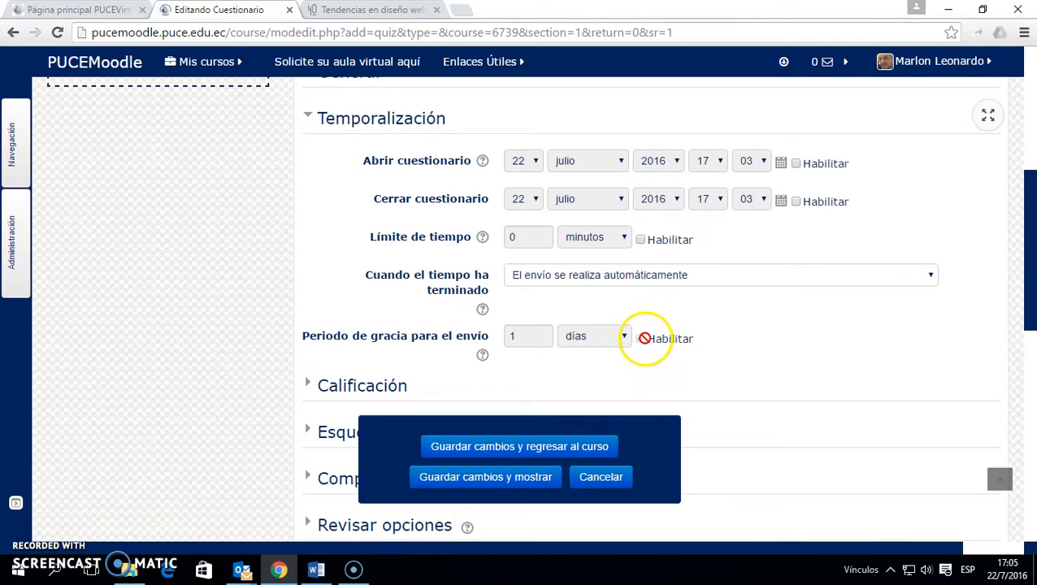
click(576, 280)
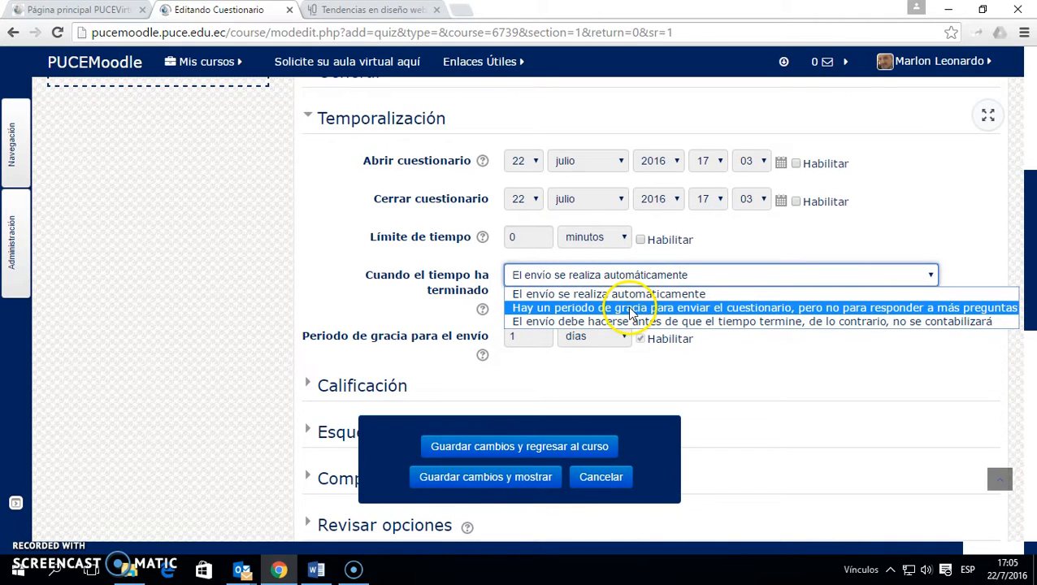
click(741, 354)
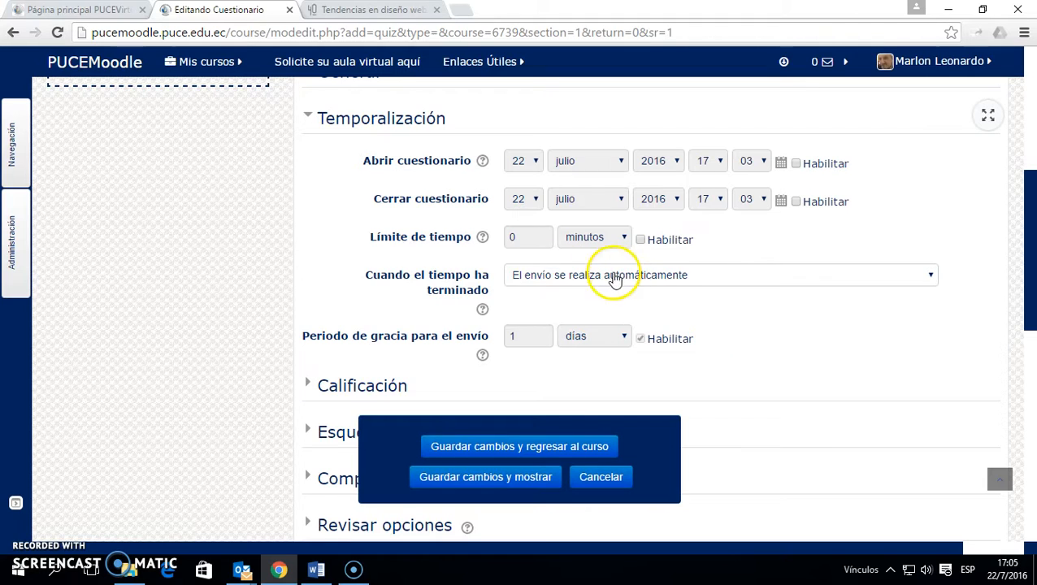
Collapse Temporalización, expand the Calificación section, and set the quiz's grade category to Unidad 1
click(394, 119)
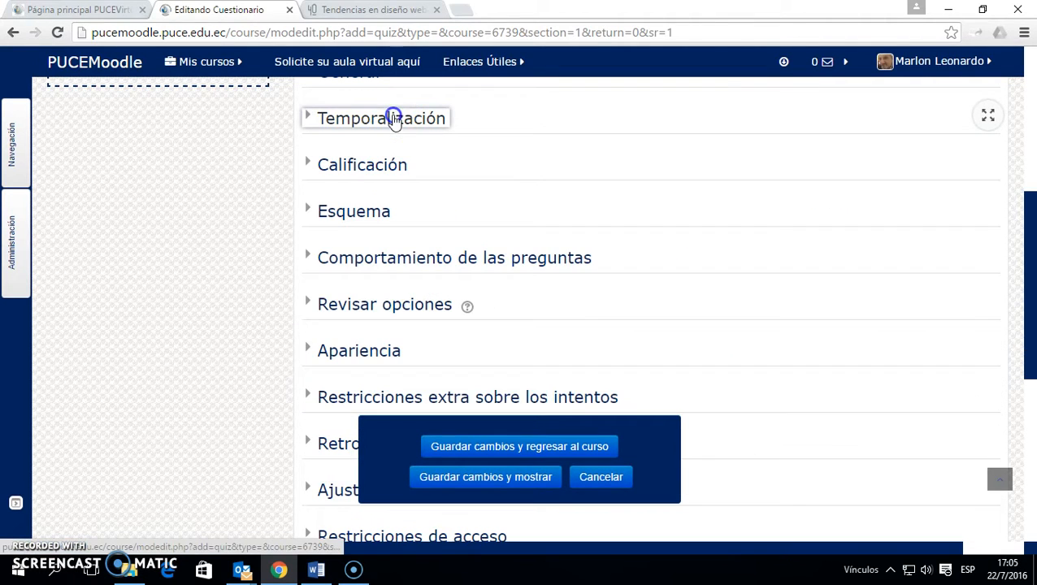
click(371, 167)
scroll(728, 179, down, 1)
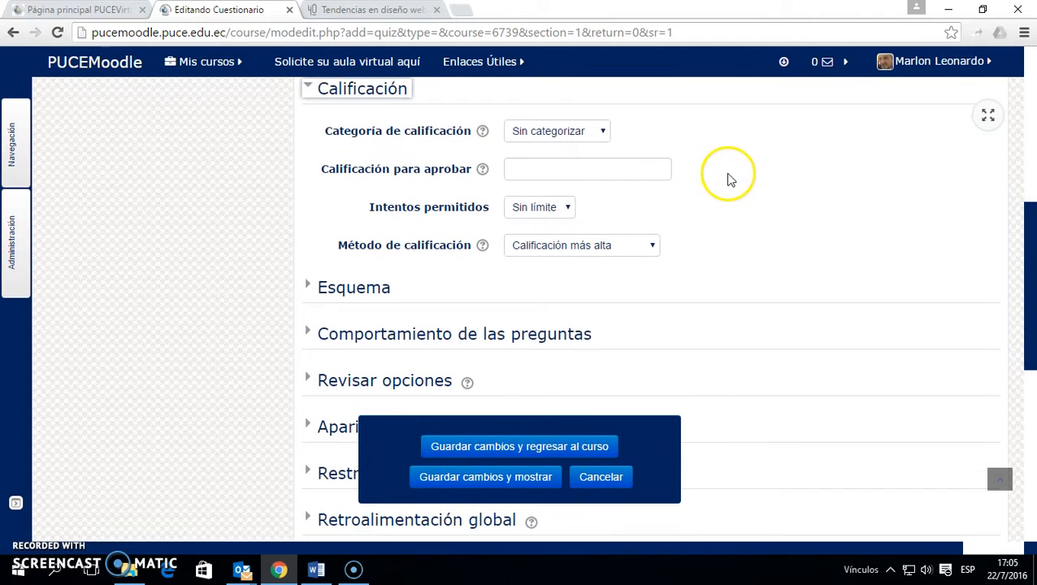
scroll(590, 166, up, 1)
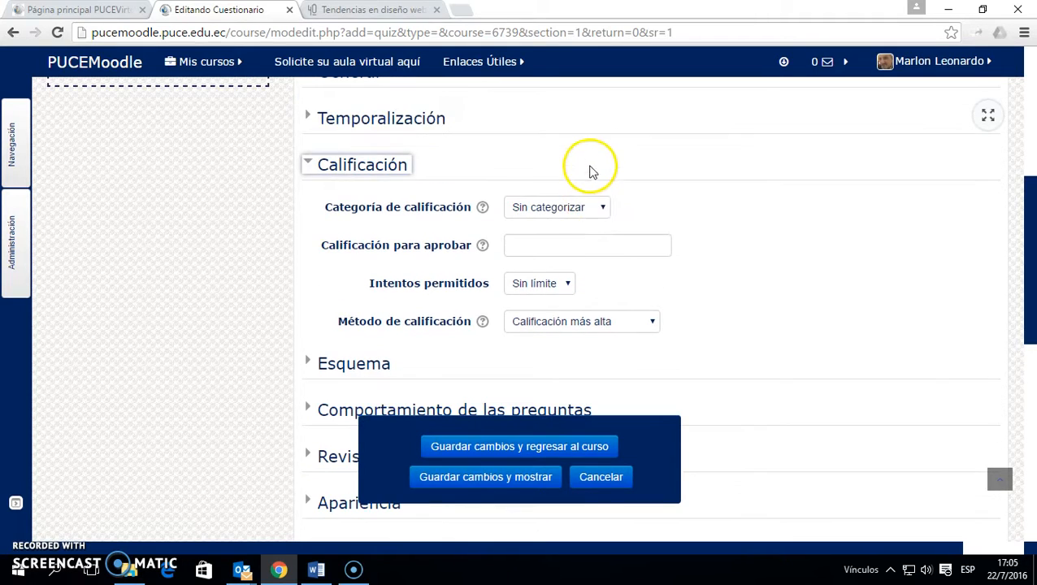
click(599, 208)
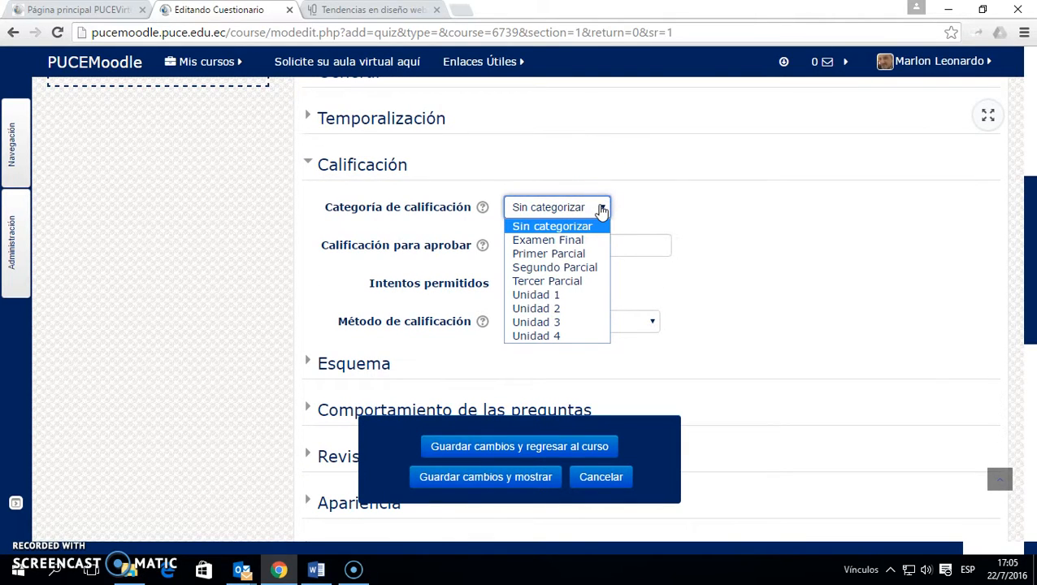
click(539, 297)
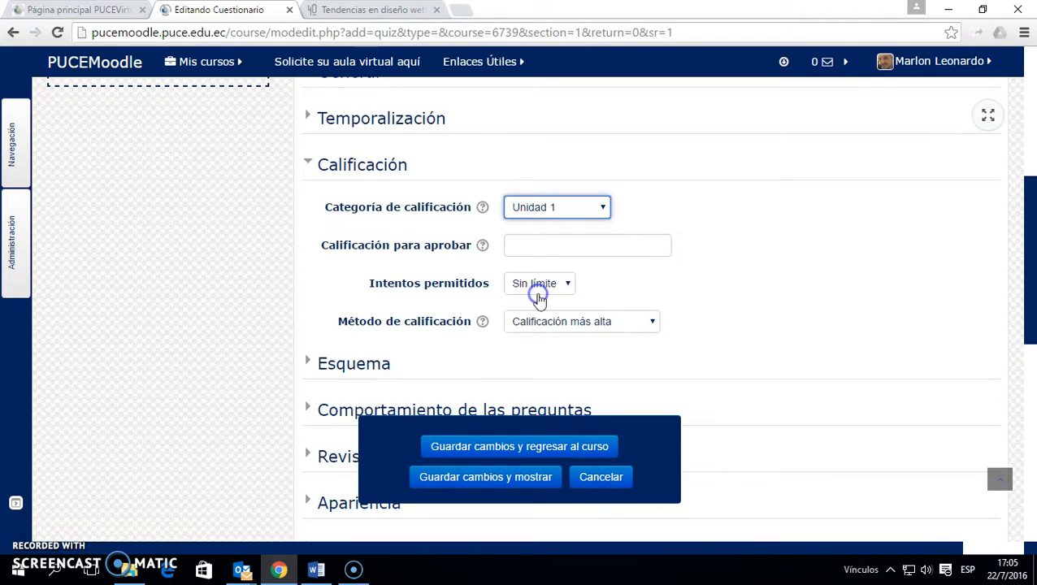
Examine the passing-grade field and the choices for the number of allowed attempts in the Calificación section
click(534, 242)
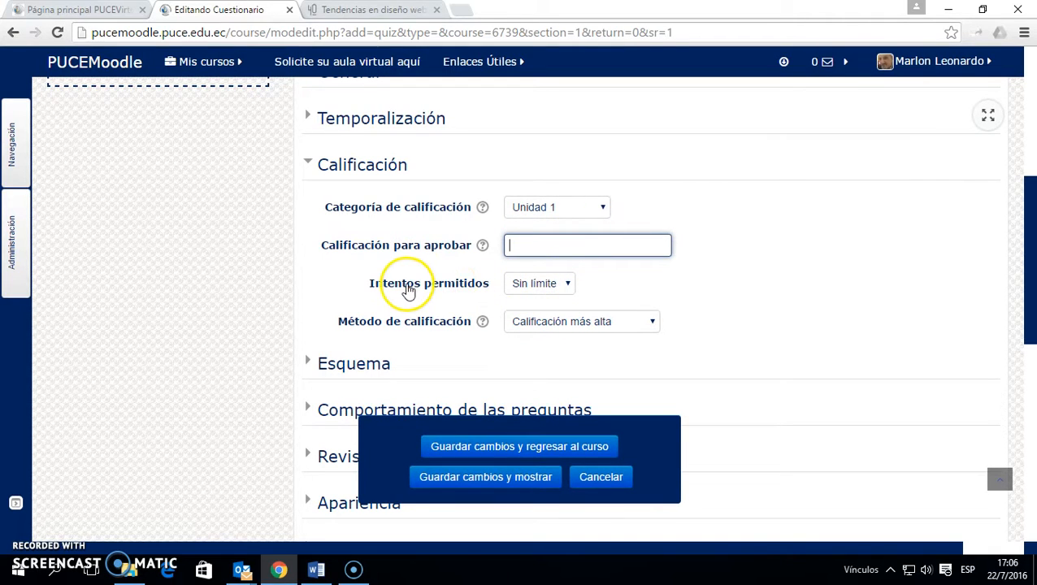
scroll(430, 270, down, 1)
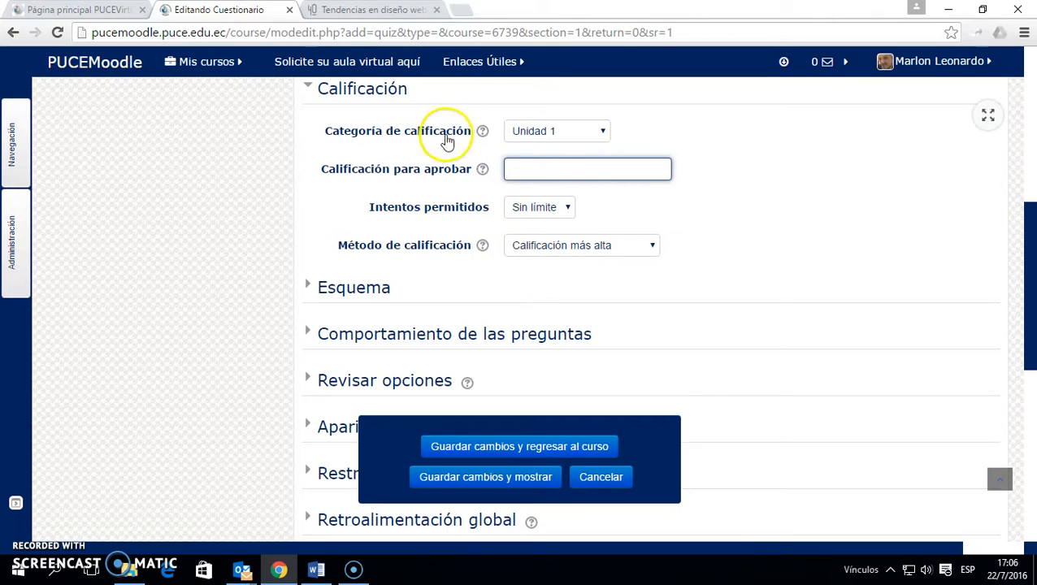
scroll(573, 199, down, 1)
scroll(574, 197, up, 1)
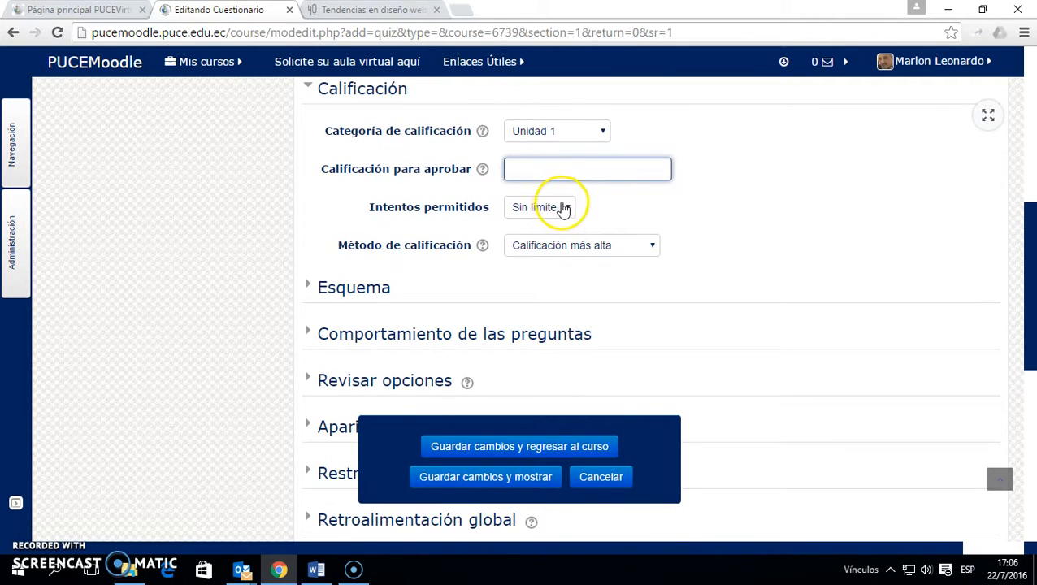
click(567, 207)
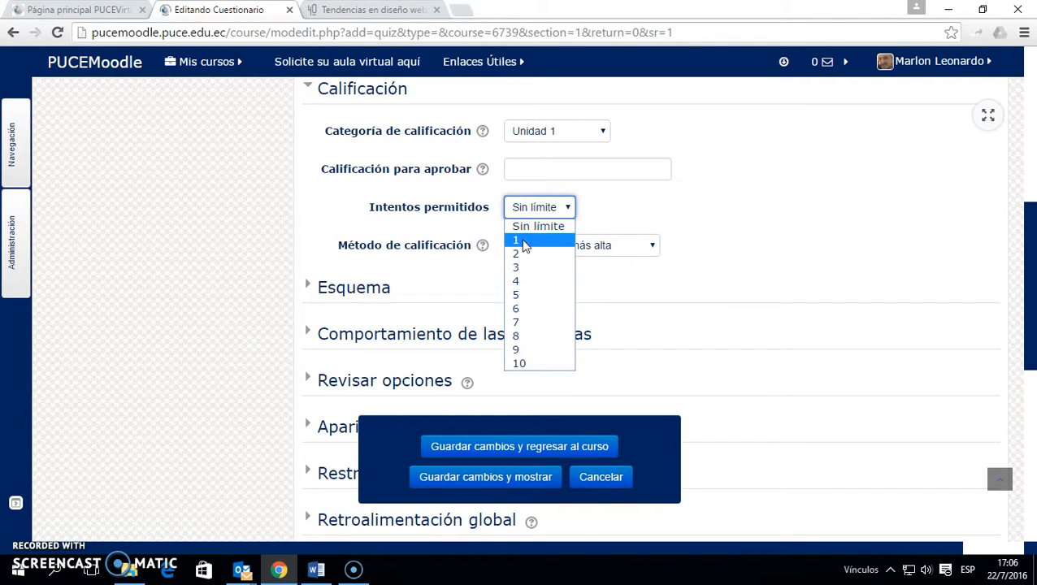
click(625, 258)
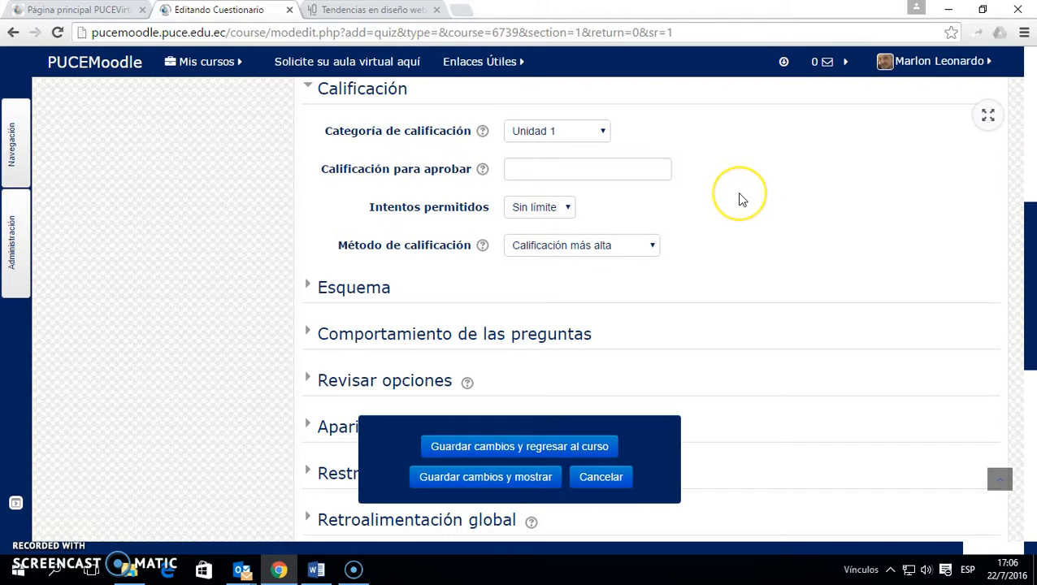
Examine the grading method choices in the Calificación section without changing the selection
click(650, 248)
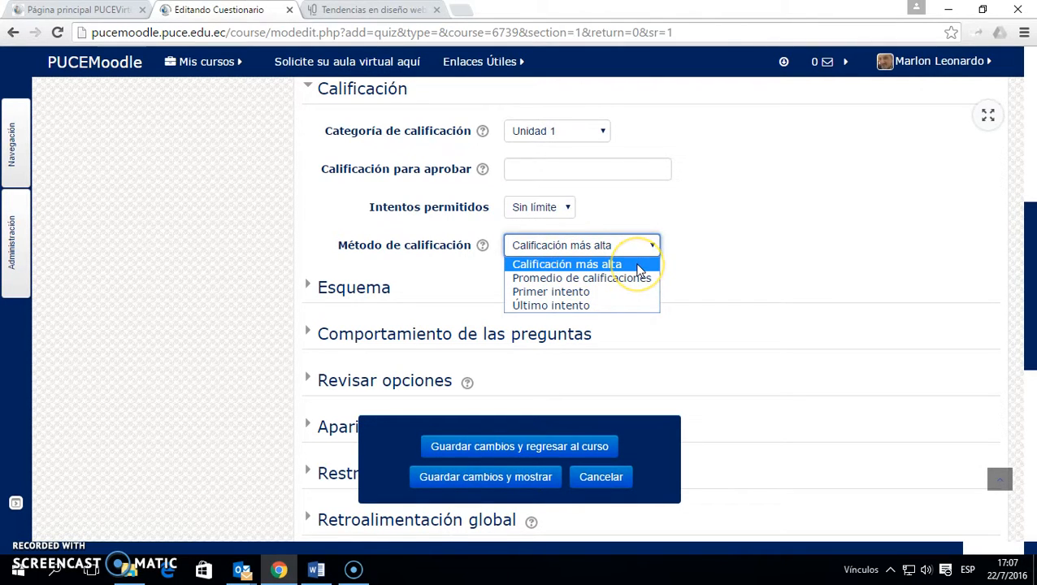
click(643, 280)
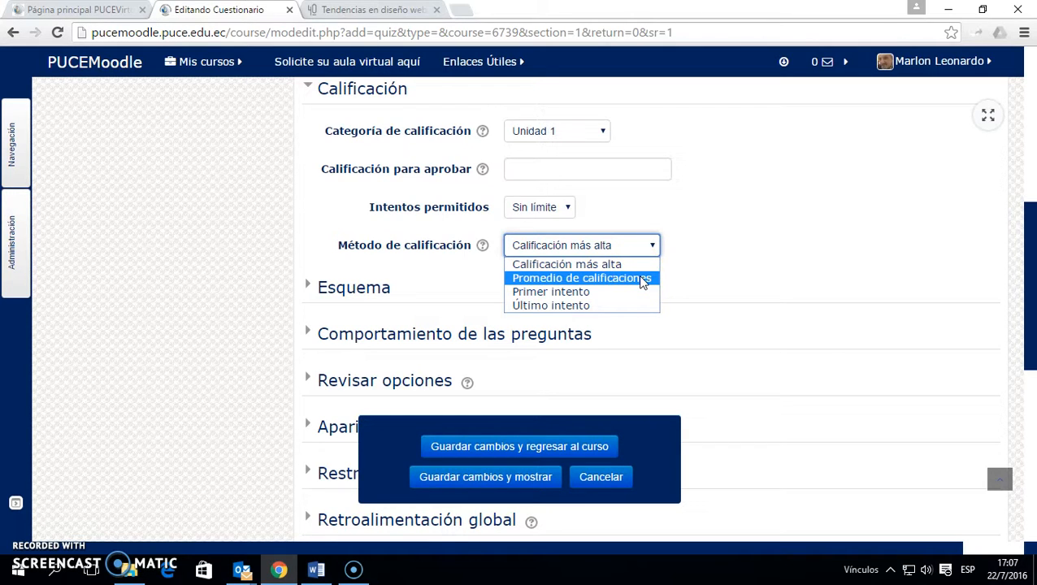
drag(641, 281, 581, 299)
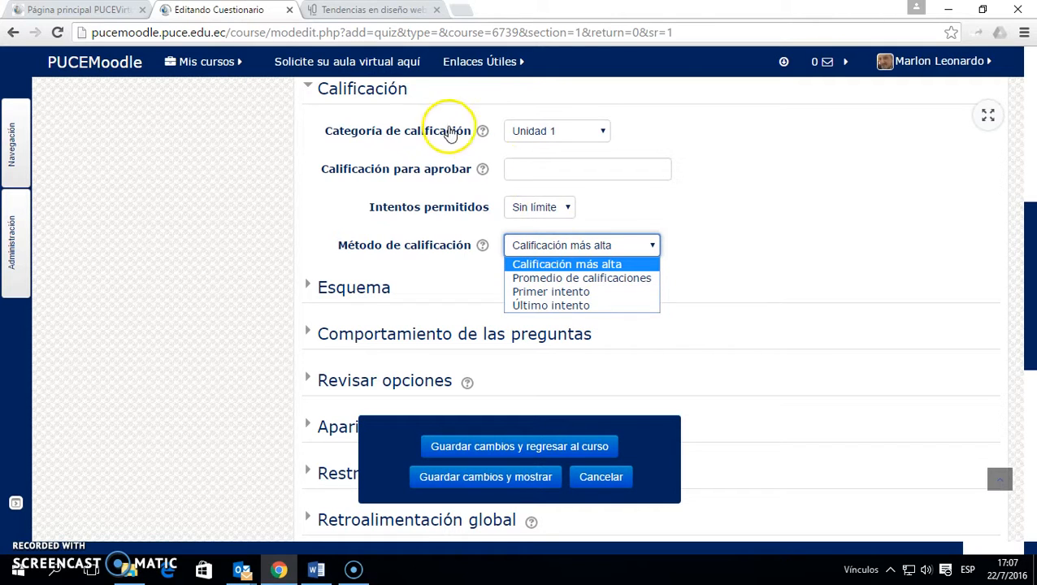
click(556, 173)
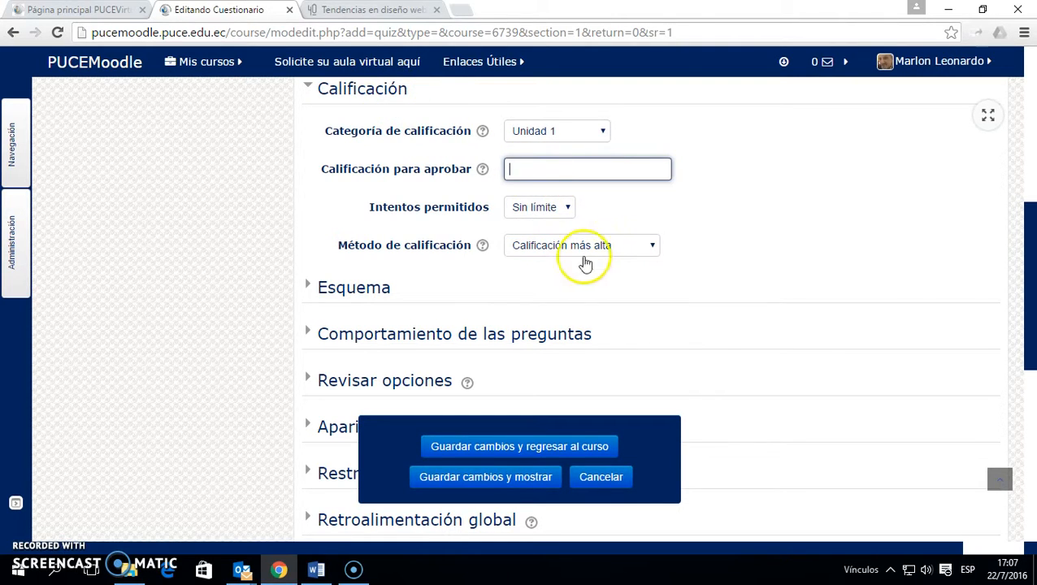
Collapse the Calificación section and expand the Esquema settings
click(398, 96)
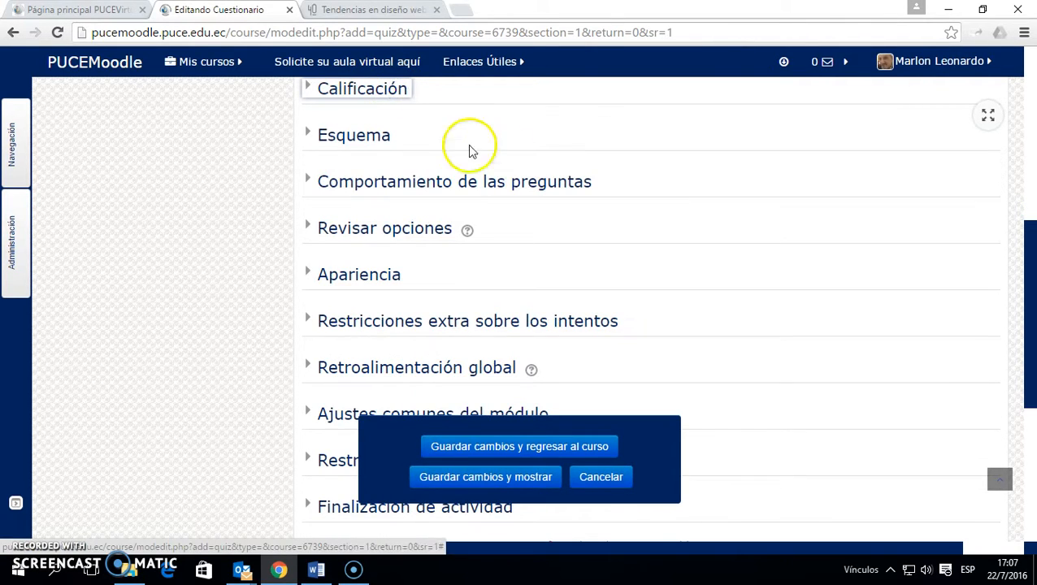
scroll(754, 225, down, 1)
scroll(753, 225, up, 1)
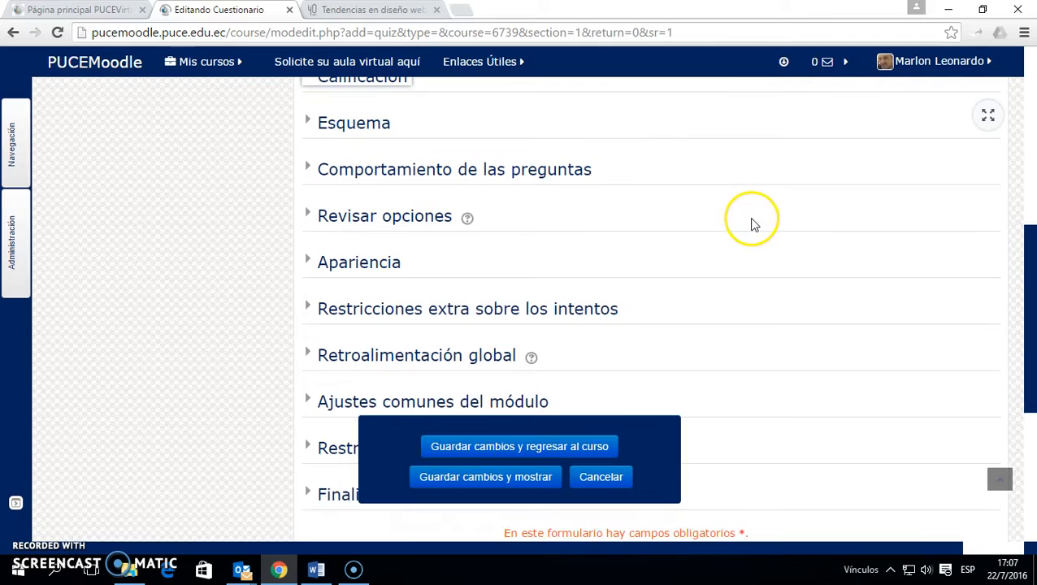
click(349, 137)
Review the Página nueva choices and select "Nunca, todas las preguntas en una página"
click(702, 180)
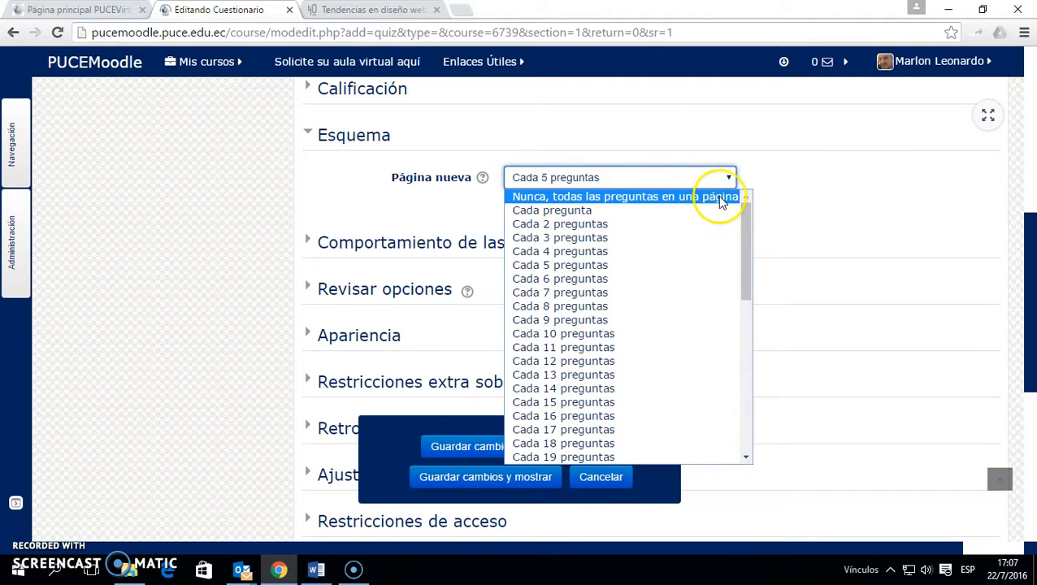
click(582, 212)
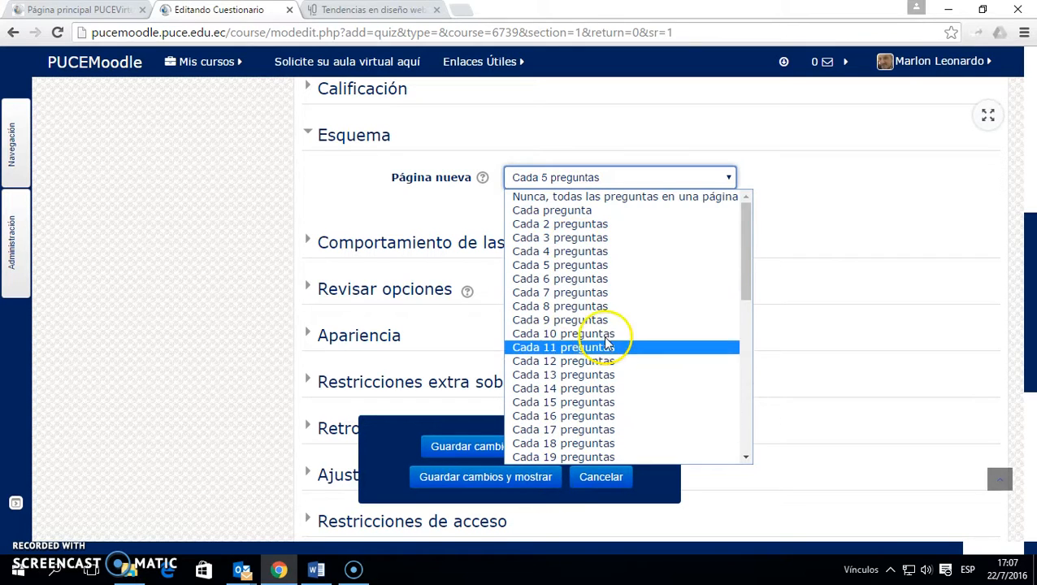
drag(736, 266, 737, 204)
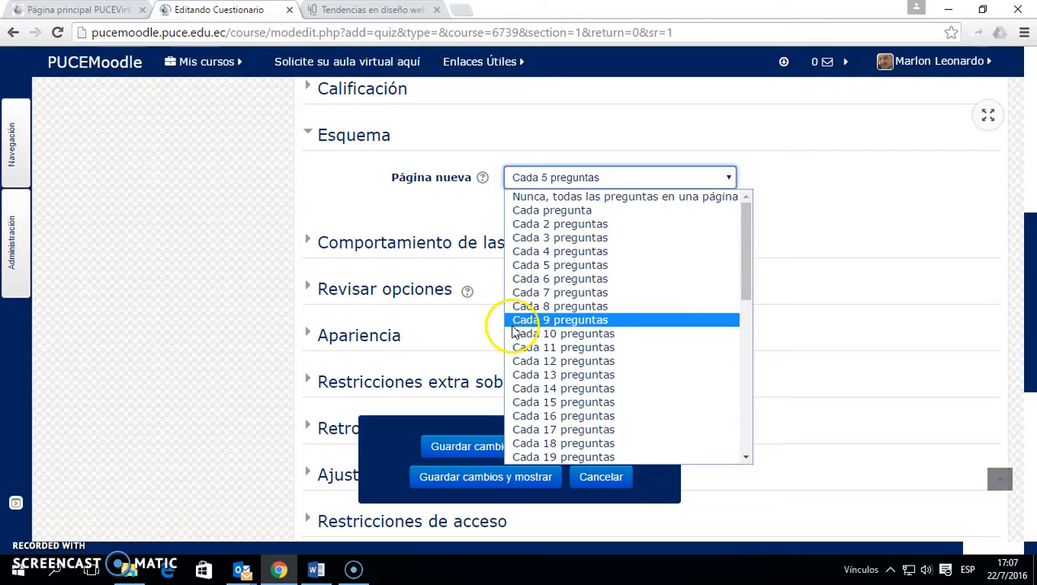
click(439, 209)
click(581, 181)
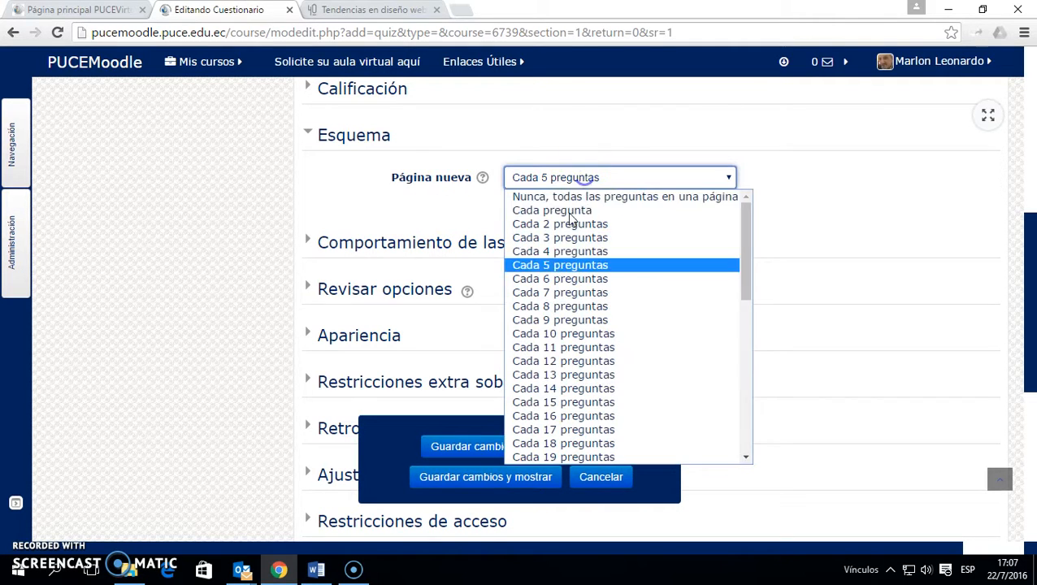
click(569, 197)
Collapse Esquema, expand Comportamiento de las preguntas, and examine the available question behaviour modes
click(382, 135)
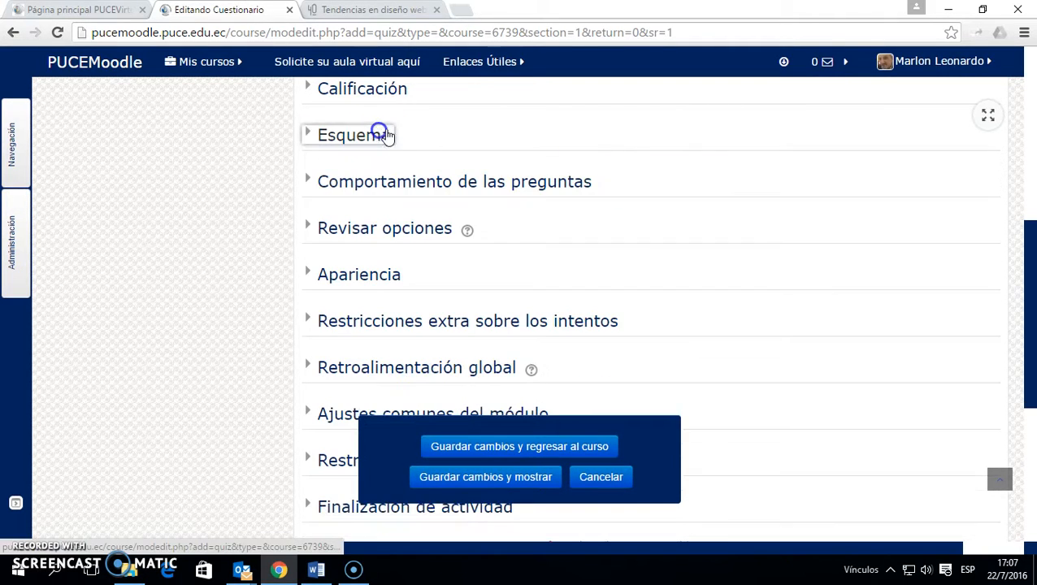
click(374, 179)
scroll(650, 197, down, 1)
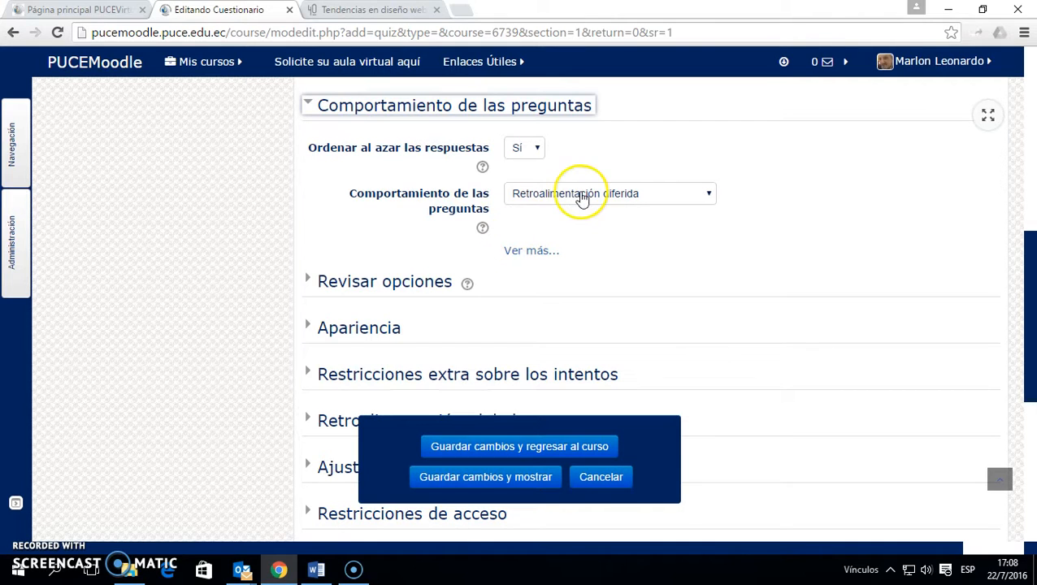
click(711, 194)
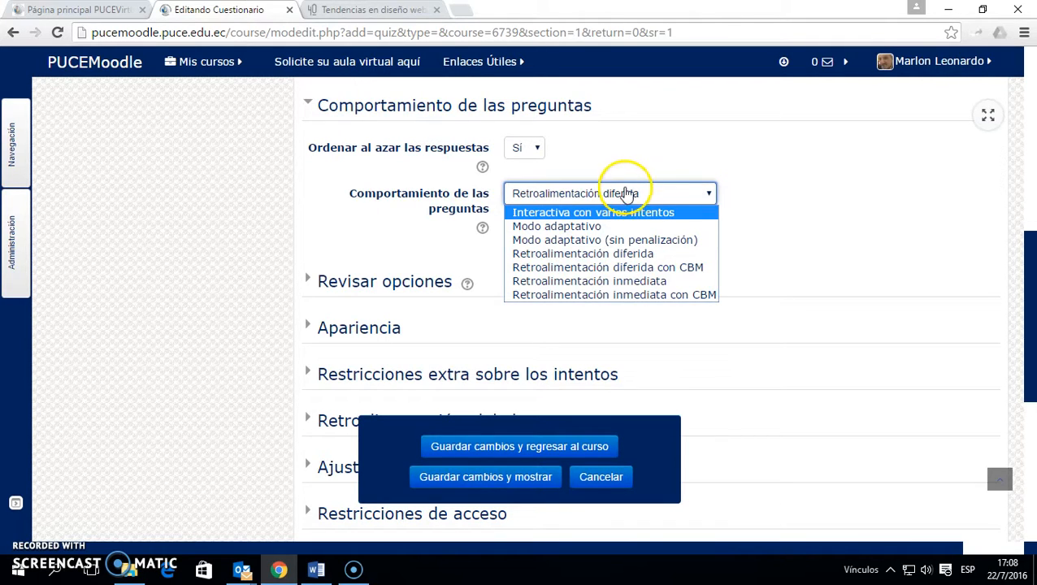
click(707, 196)
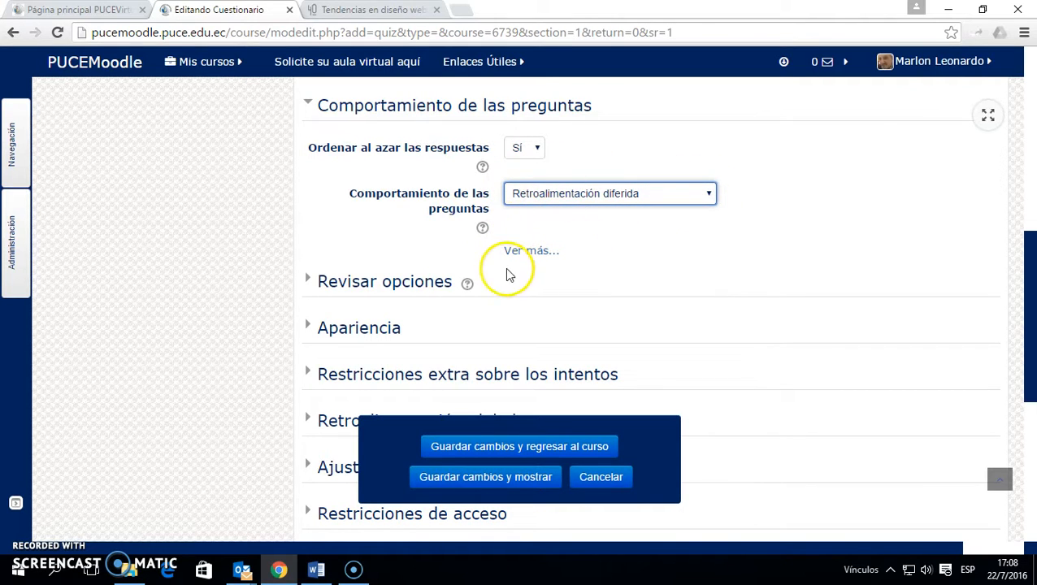
Collapse the Comportamiento de las preguntas section and expand Revisar opciones to show its review checkboxes
click(440, 105)
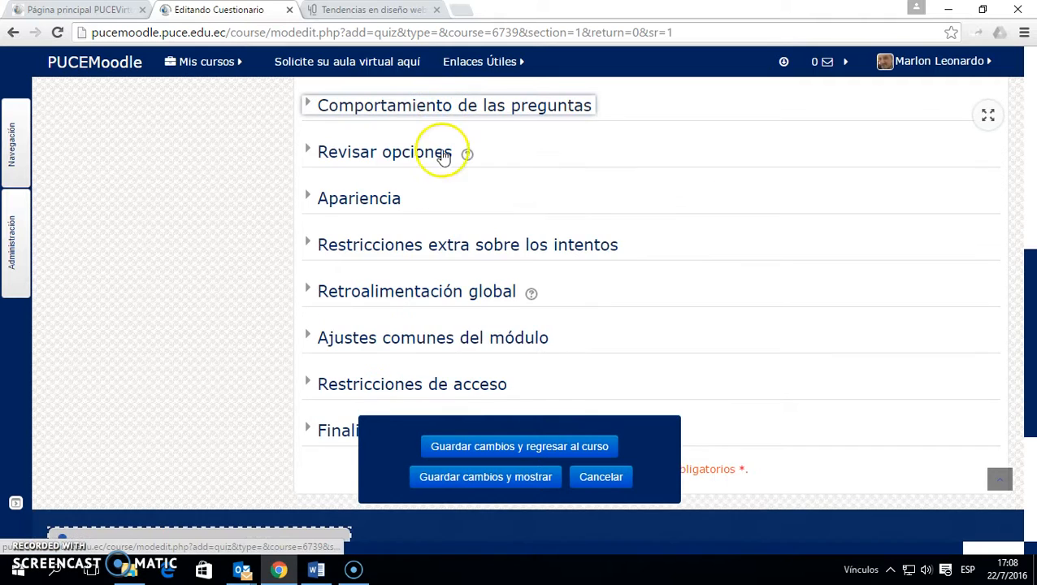
click(408, 155)
scroll(609, 248, down, 1)
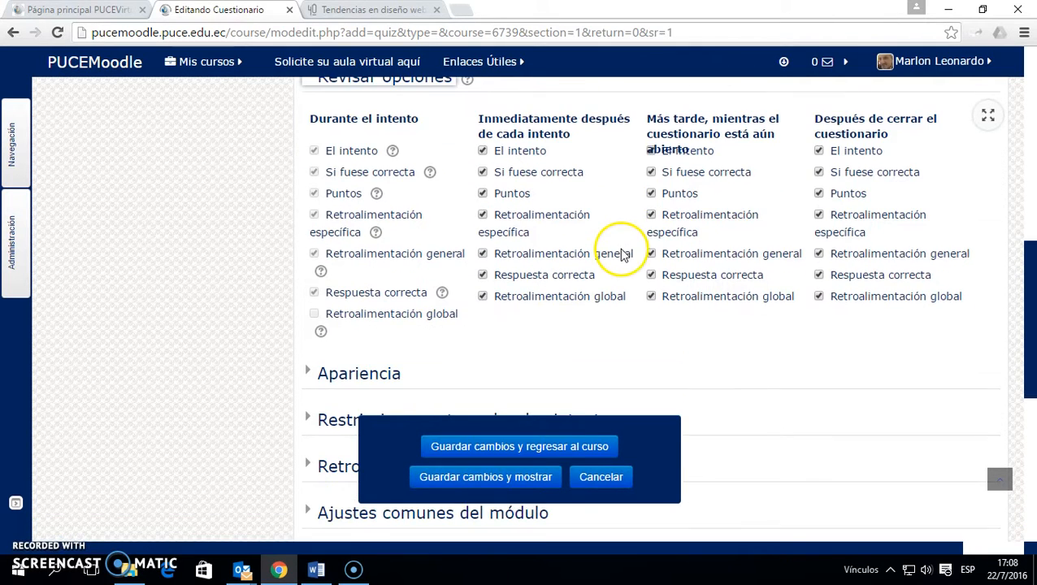
Expand the Comportamiento de las preguntas section again, keeping Revisar opciones open below it
scroll(586, 250, up, 2)
click(425, 183)
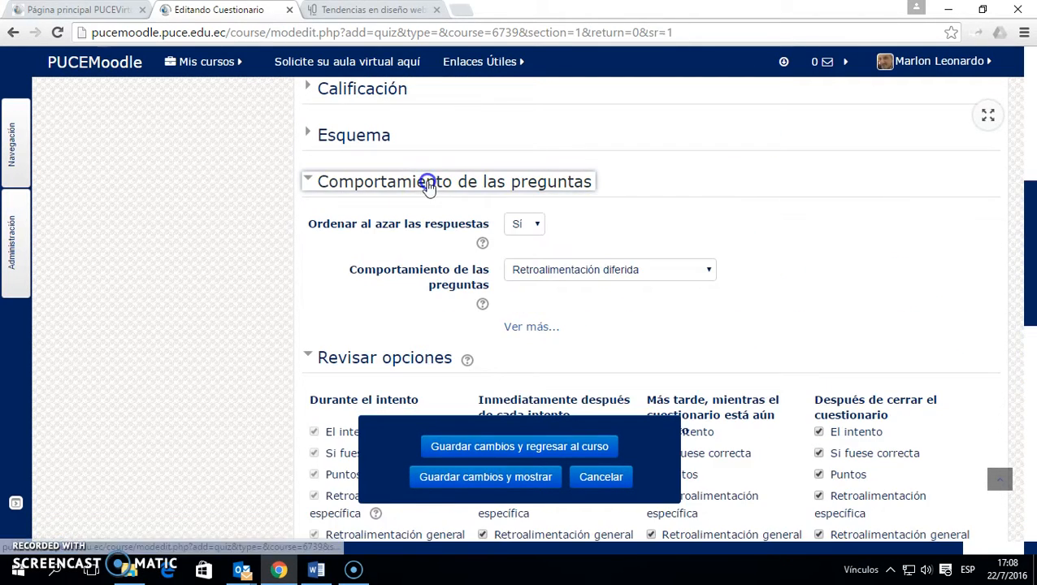
scroll(589, 231, down, 2)
scroll(575, 205, up, 1)
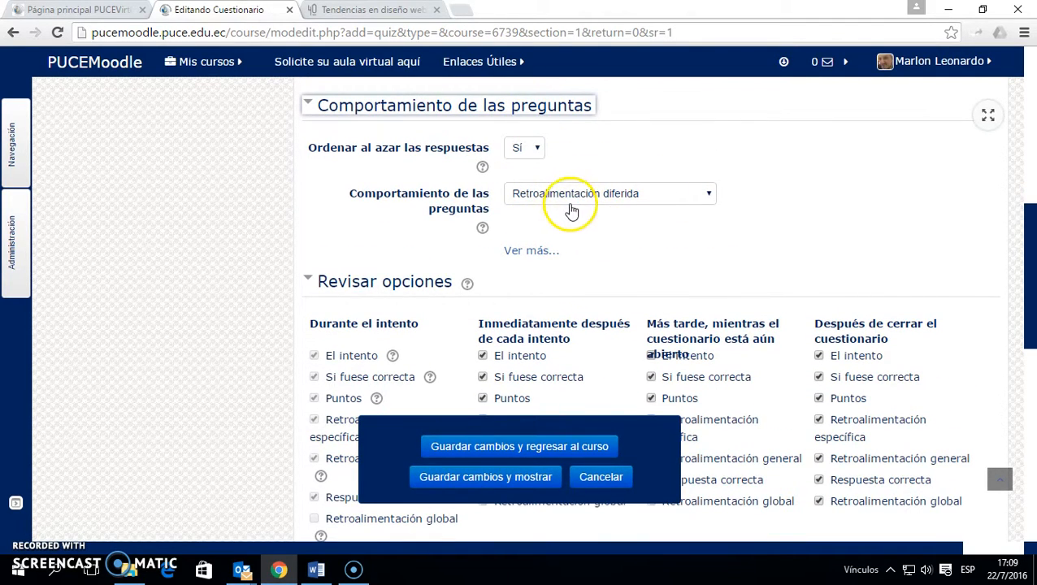
Uncheck Respuesta correcta for both "Inmediatamente después de cada intento" and "Más tarde, mientras el cuestionario está aún abierto"
scroll(572, 212, down, 2)
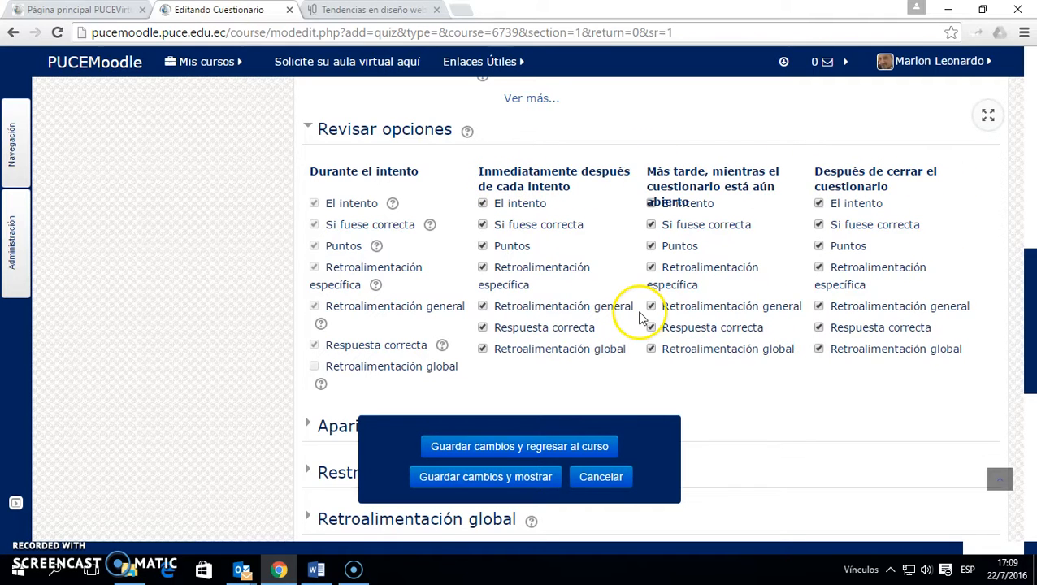
click(482, 326)
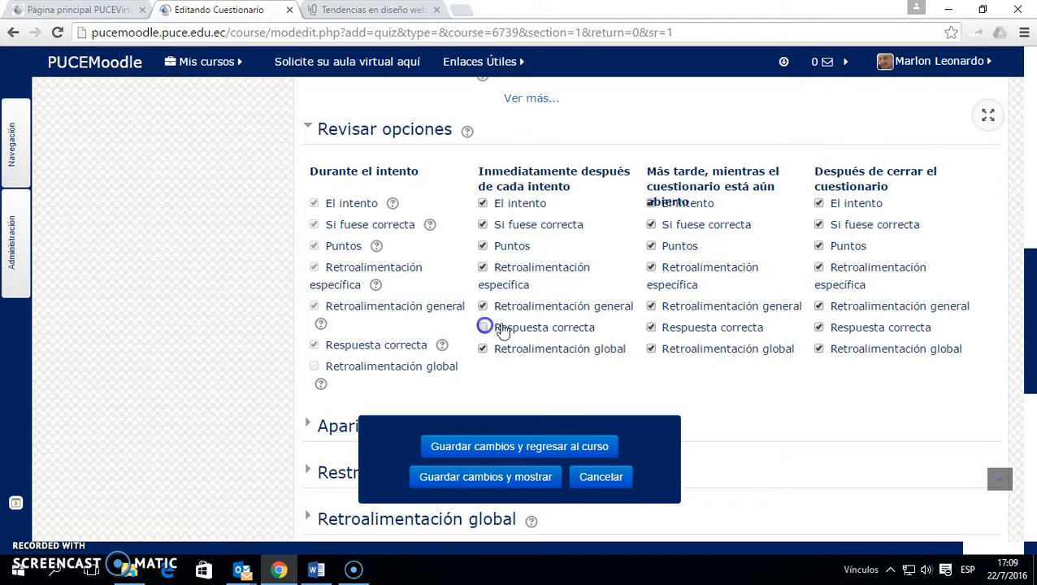
click(650, 328)
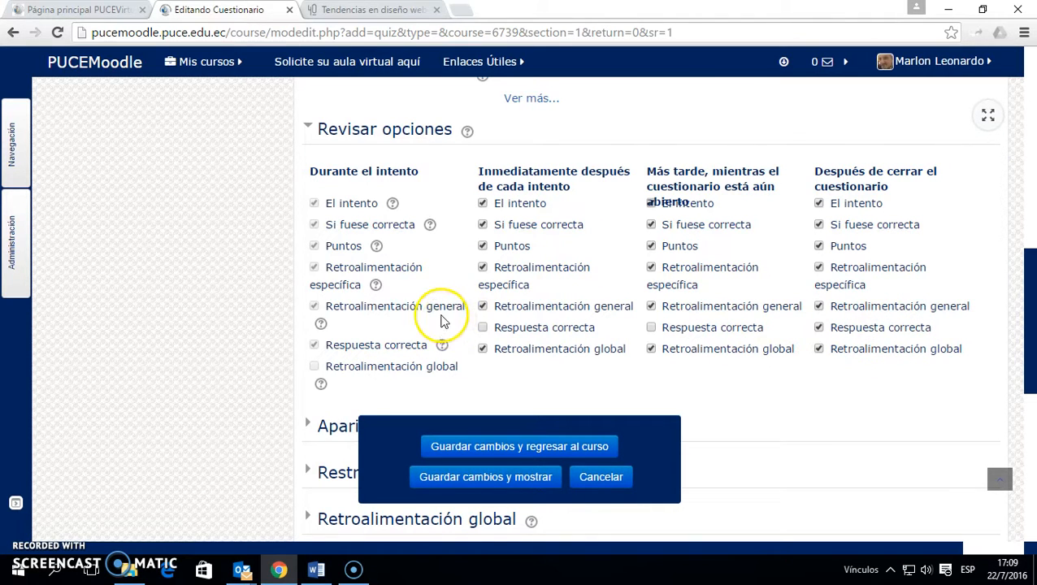
Set Comportamiento de las preguntas to "Interactiva con varios intentos"
scroll(562, 116, up, 2)
click(563, 194)
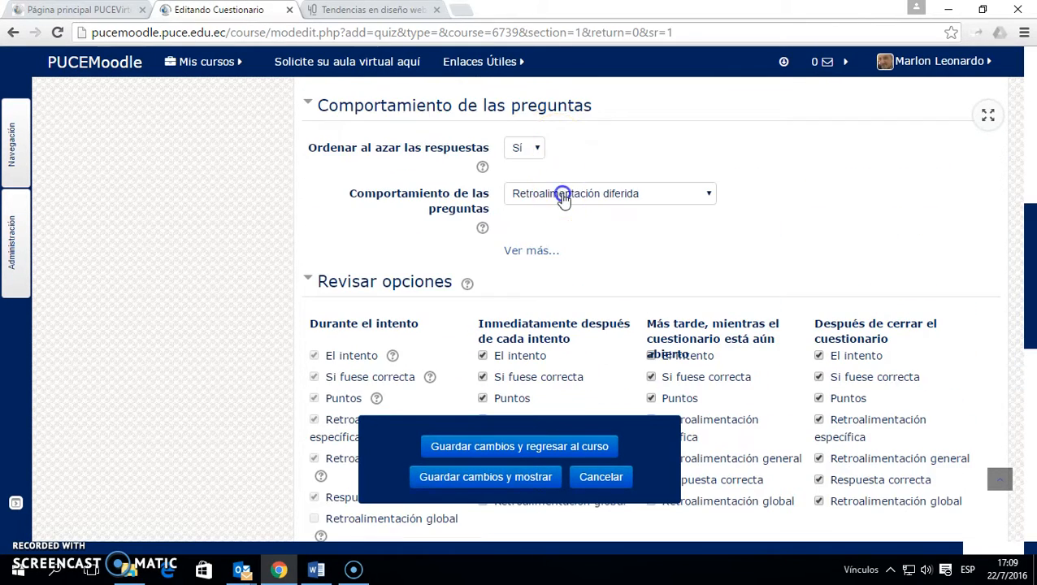
click(563, 212)
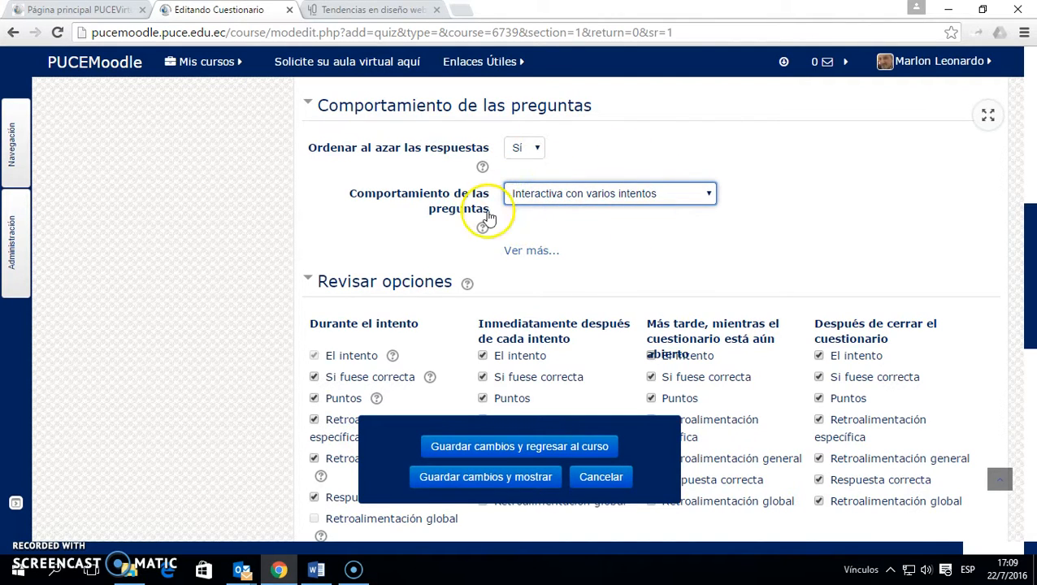
Uncheck Respuesta correcta under "Durante el intento" and collapse the Revisar opciones section
scroll(562, 232, down, 1)
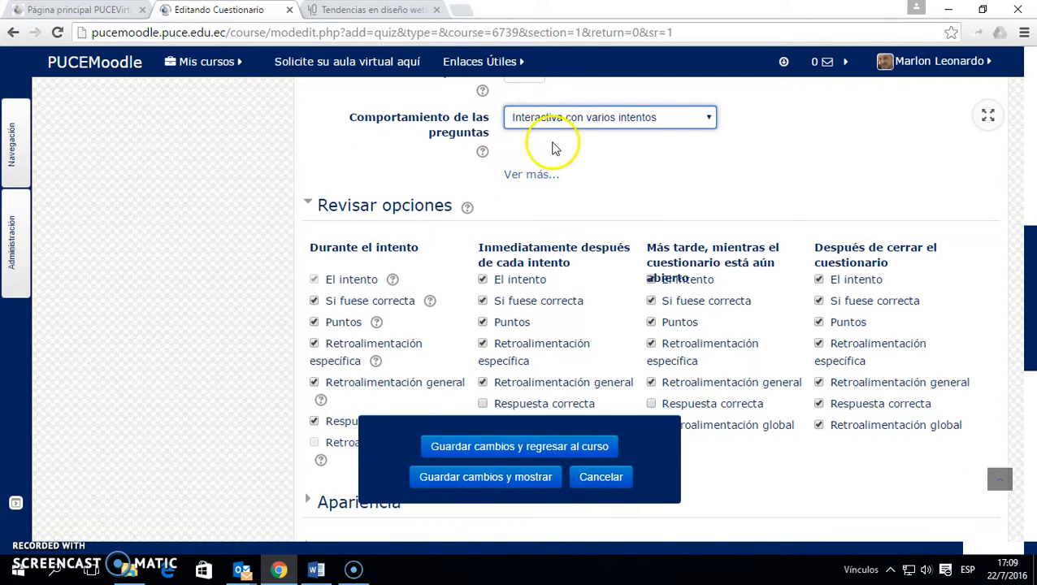
scroll(586, 203, down, 1)
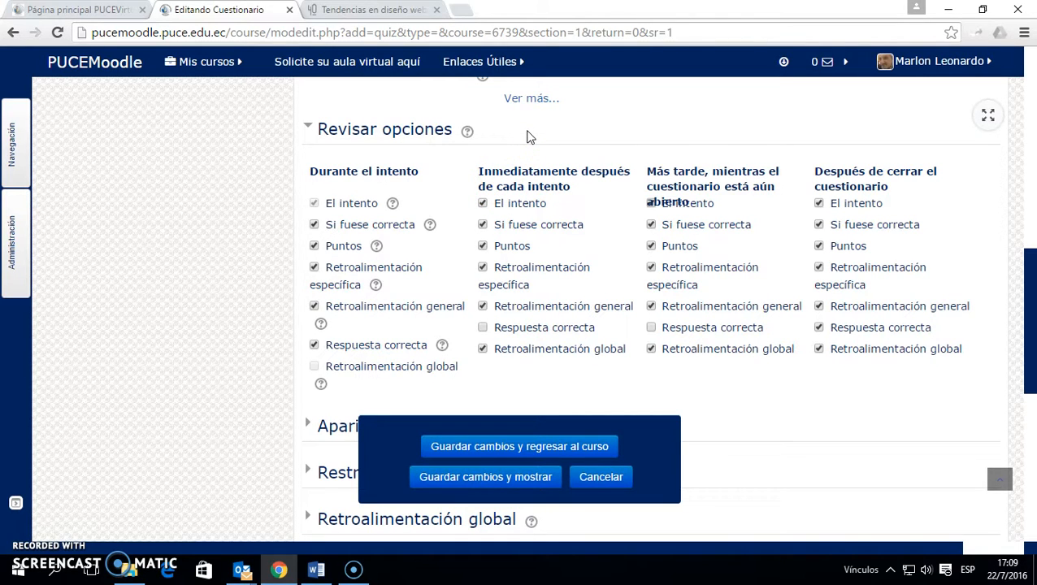
scroll(583, 124, up, 1)
scroll(583, 128, down, 1)
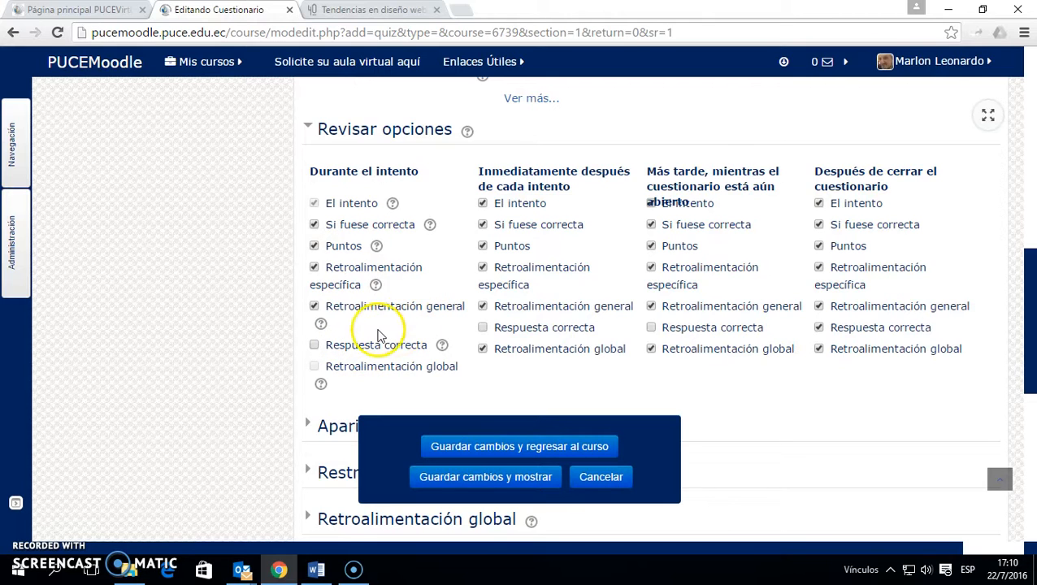
click(413, 133)
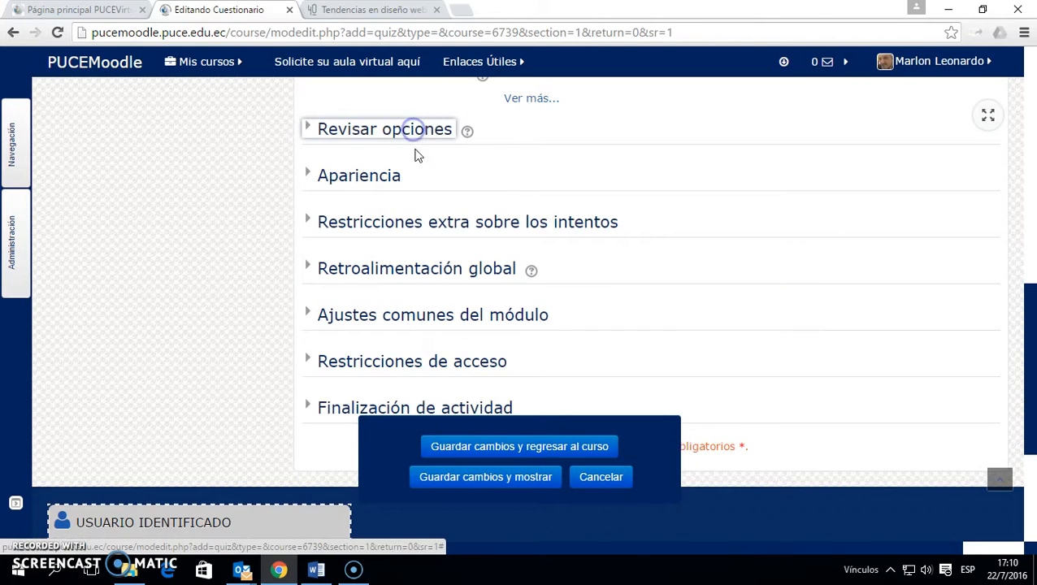
Expand the Apariencia section and set Mostrar la imagen del usuario to "Imagen pequeña"
scroll(416, 243, down, 2)
click(379, 105)
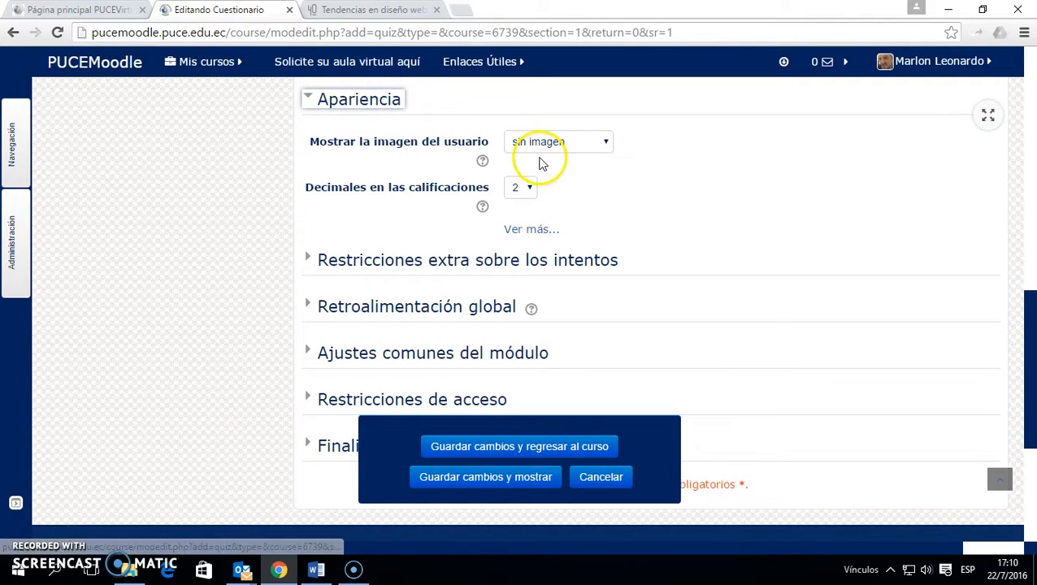
click(600, 143)
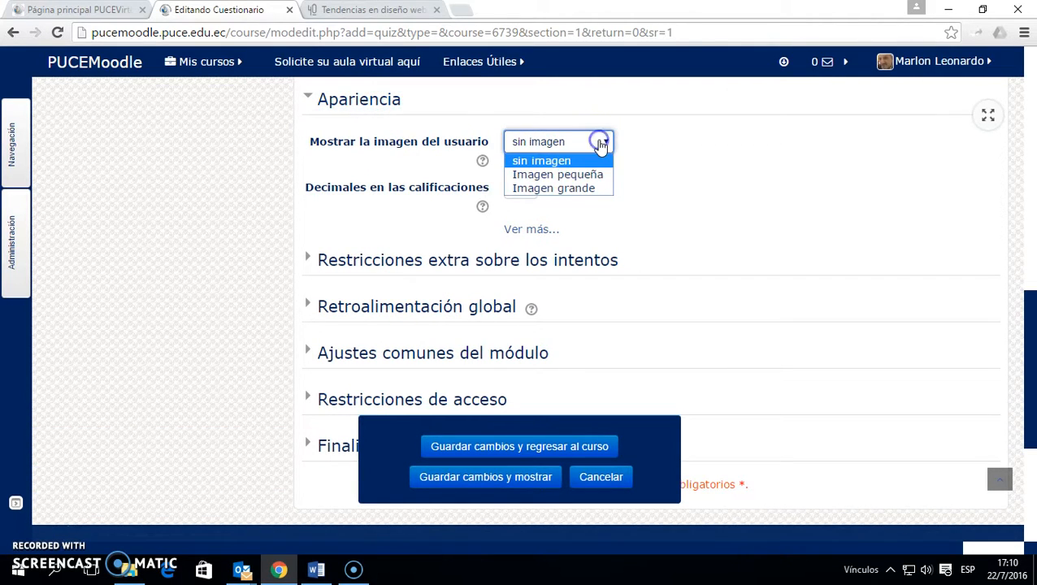
click(566, 175)
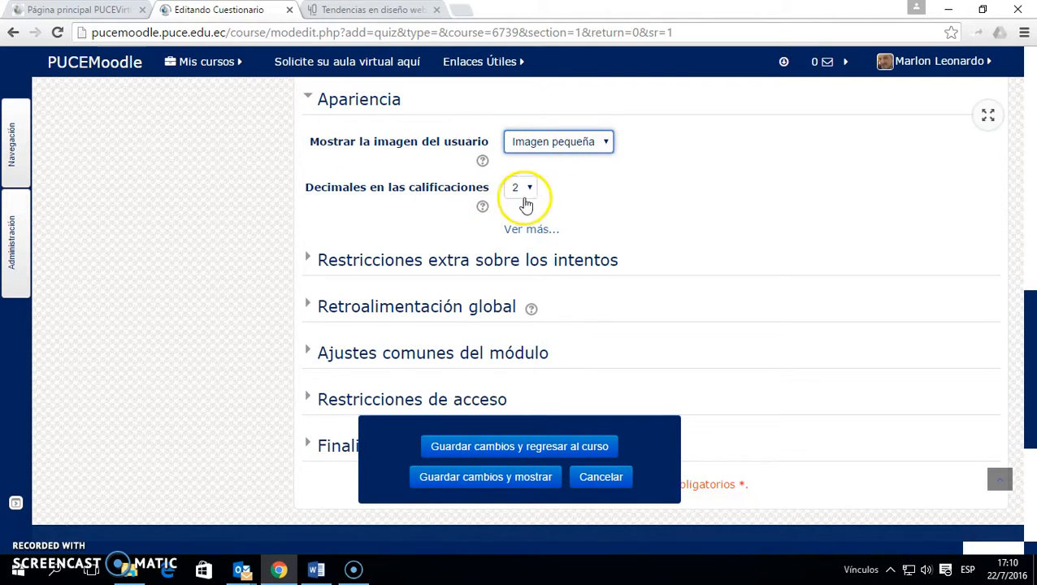
Show the additional Apariencia settings, review the Decimales en las calificaciones de las preguntas choices, and collapse the section
click(536, 231)
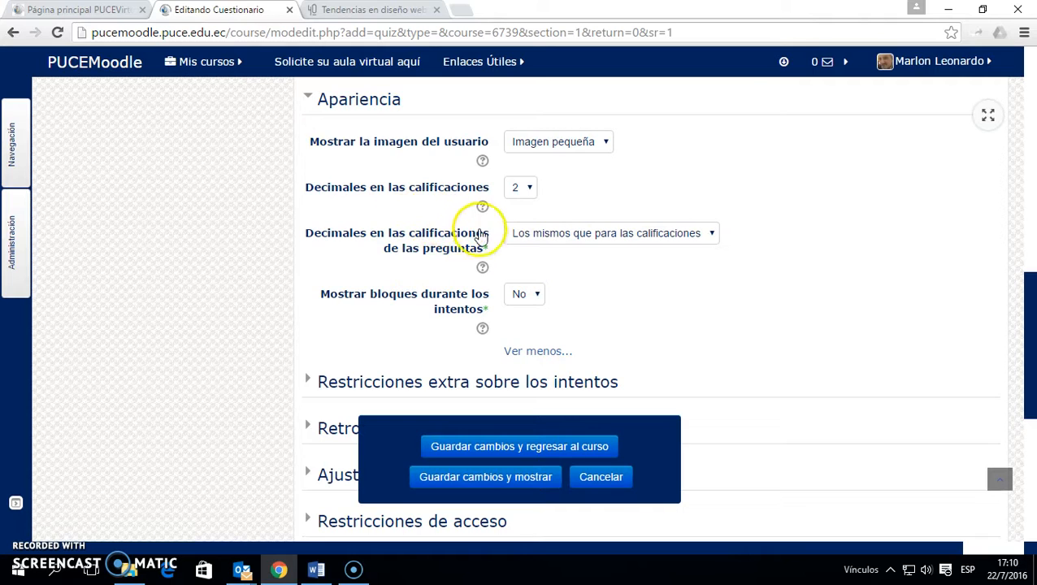
click(582, 233)
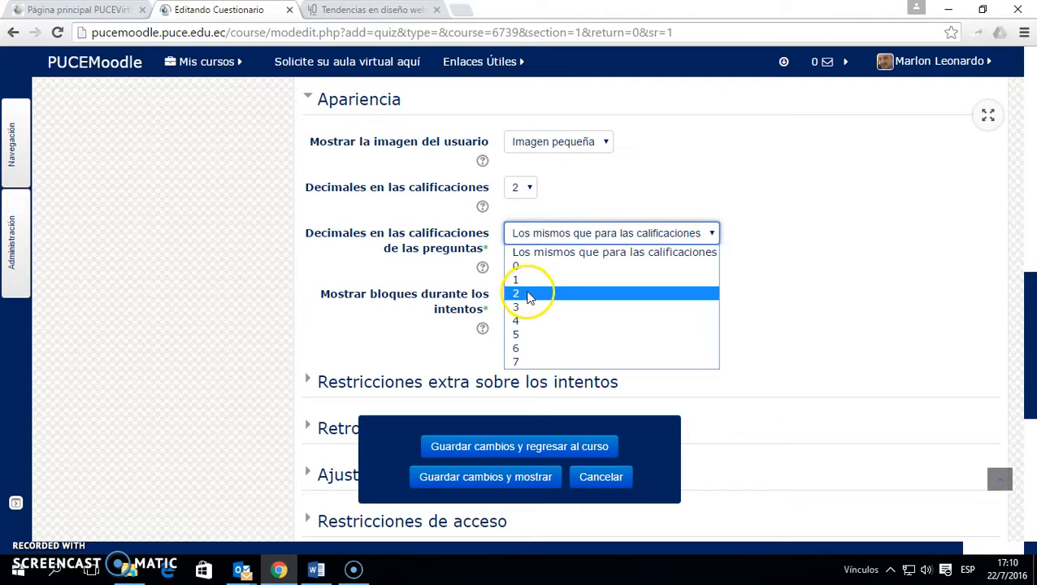
click(570, 203)
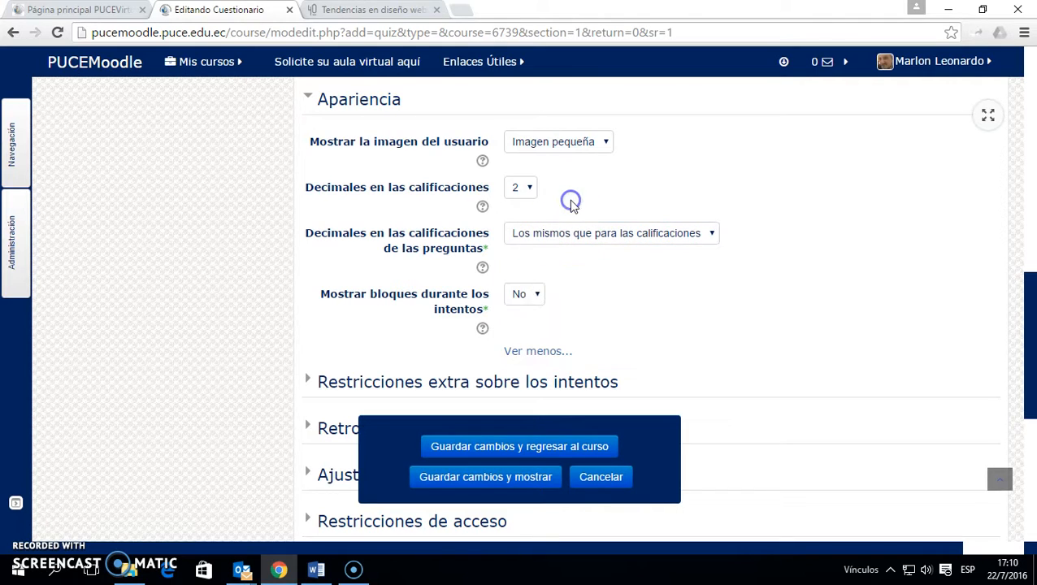
click(371, 99)
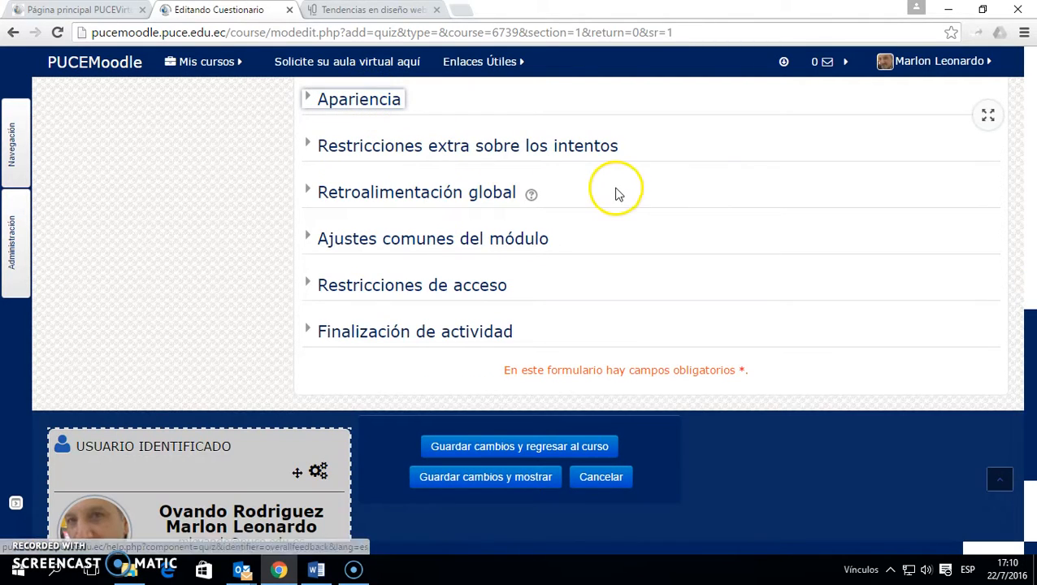
Expand Restricciones extra sobre los intentos, review its password, network address, delay and browser security settings, and collapse it
click(483, 145)
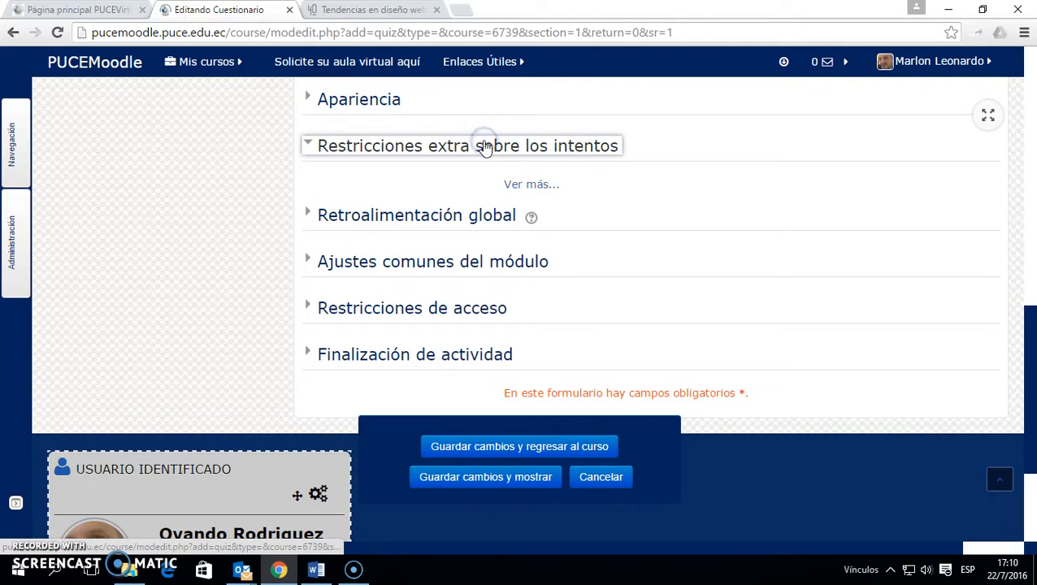
click(439, 148)
click(520, 145)
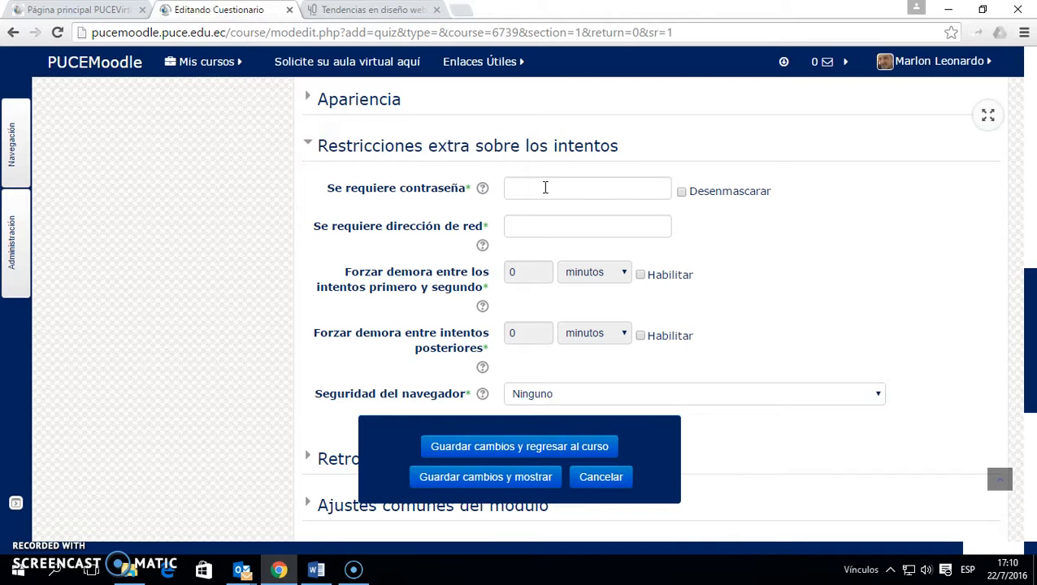
drag(1031, 276, 1031, 296)
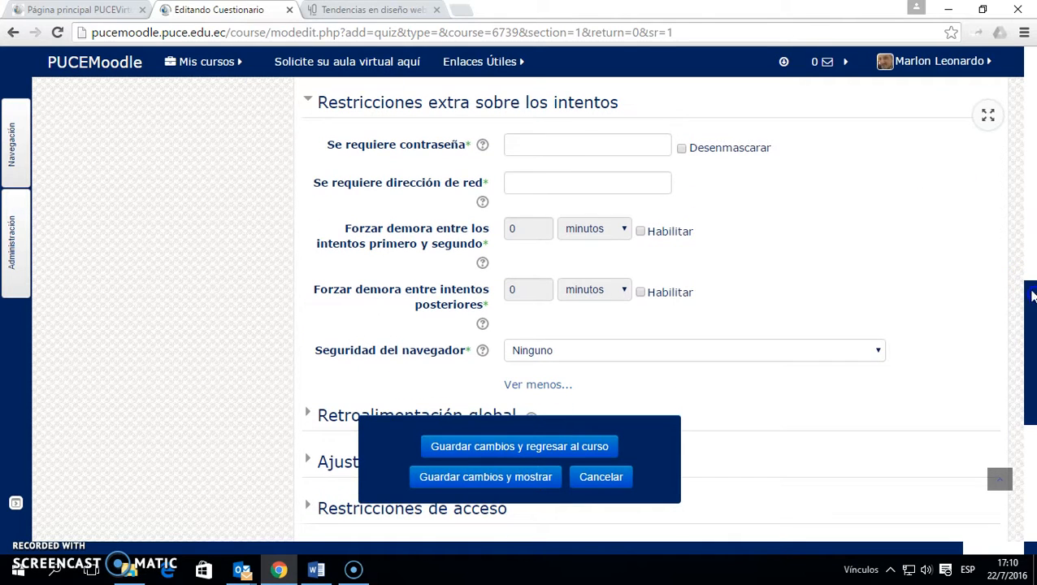
click(464, 106)
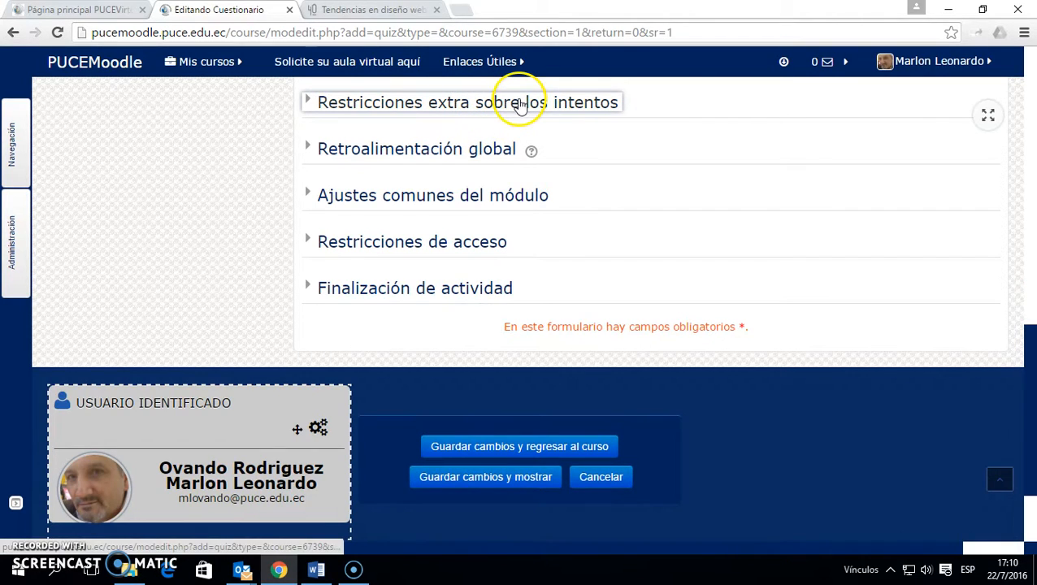
Expand Retroalimentación global and examine the 100% grade limit with its comment editor
click(431, 147)
scroll(642, 177, down, 1)
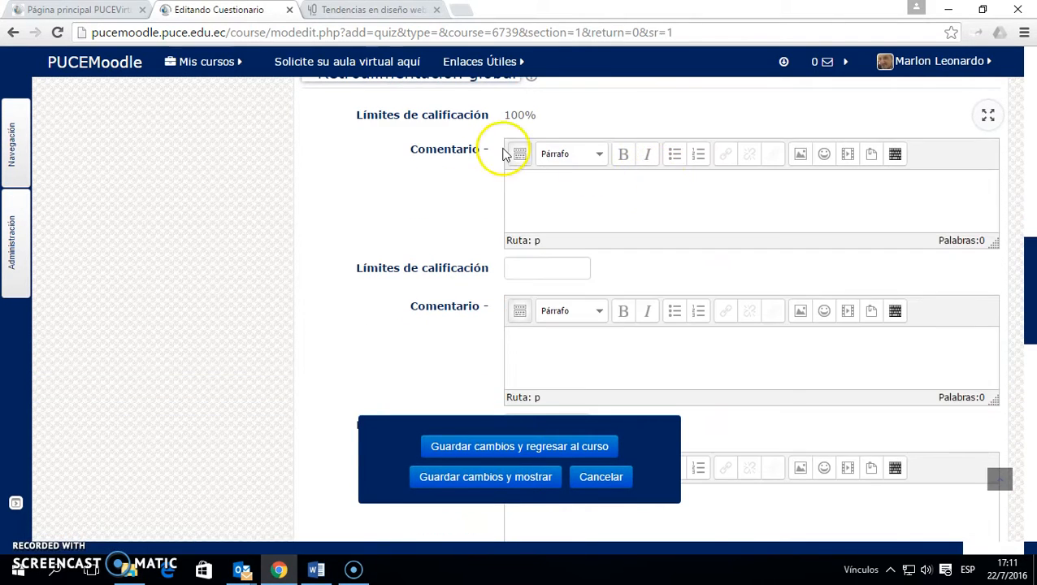
scroll(569, 156, up, 1)
click(530, 260)
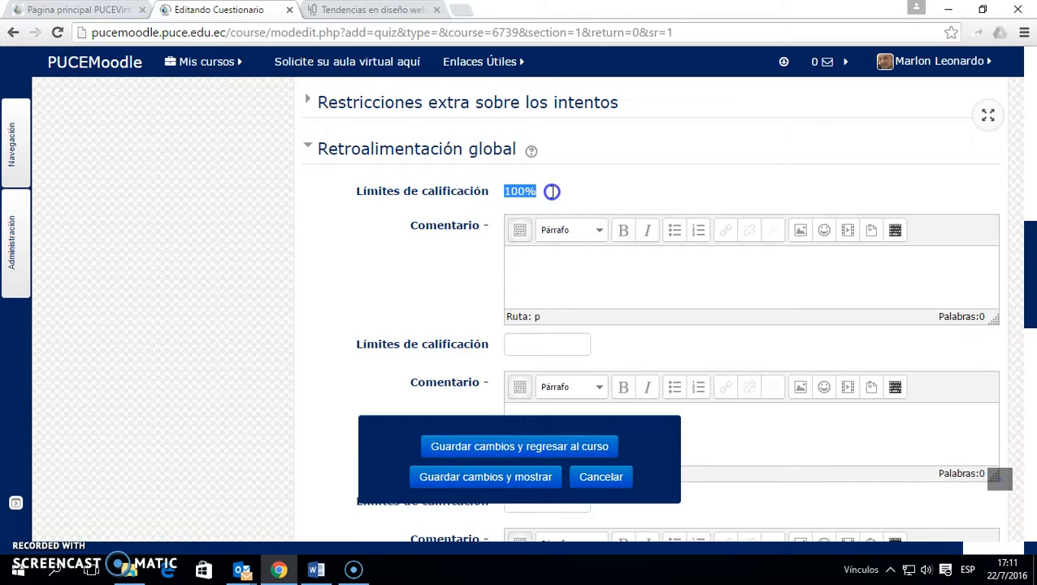
click(549, 268)
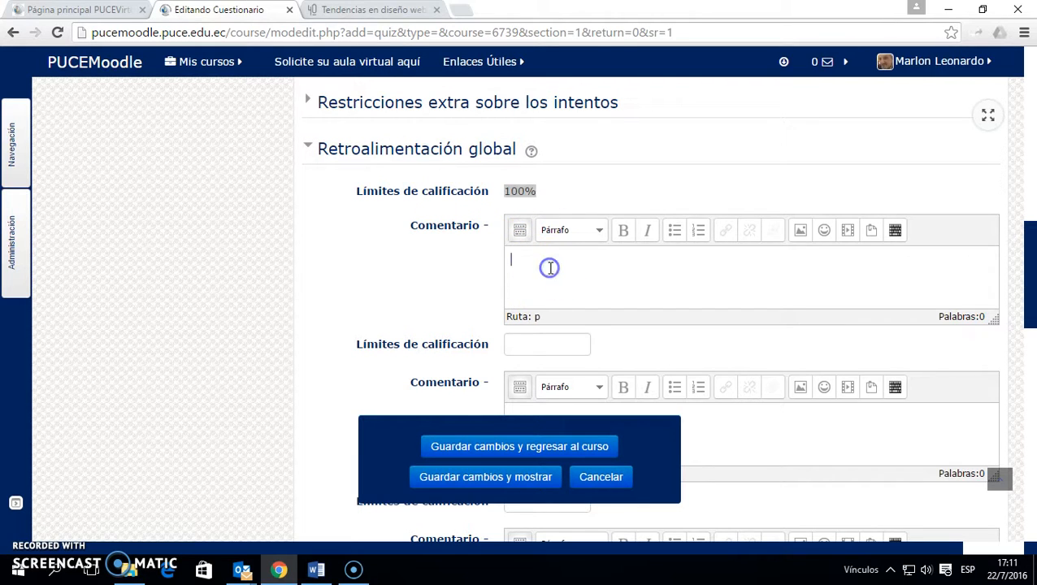
Examine the remaining Límites de calificación and Comentario fields, and collapse the Retroalimentación global section
scroll(546, 271, down, 1)
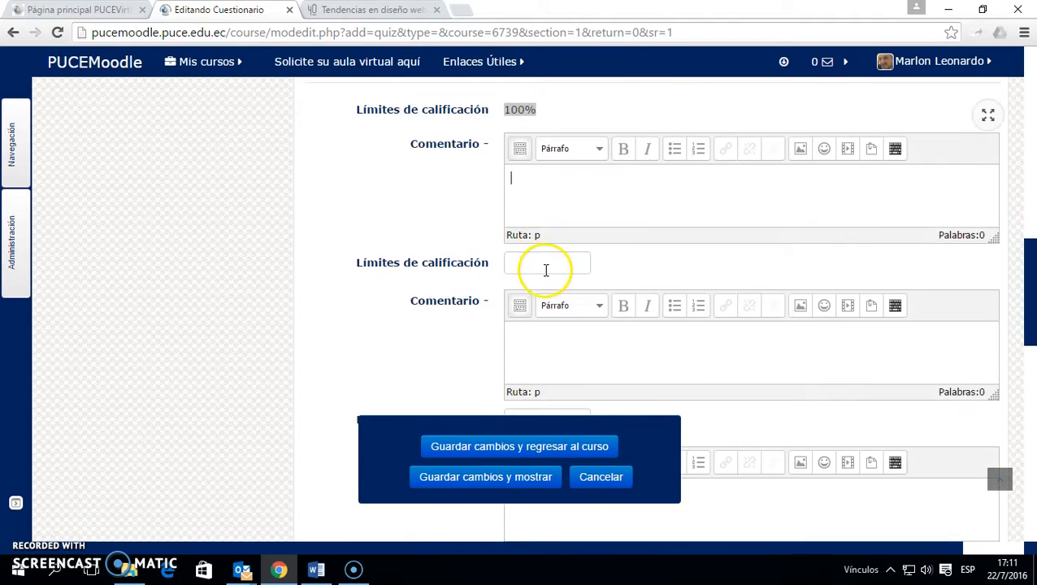
scroll(546, 271, down, 1)
click(539, 192)
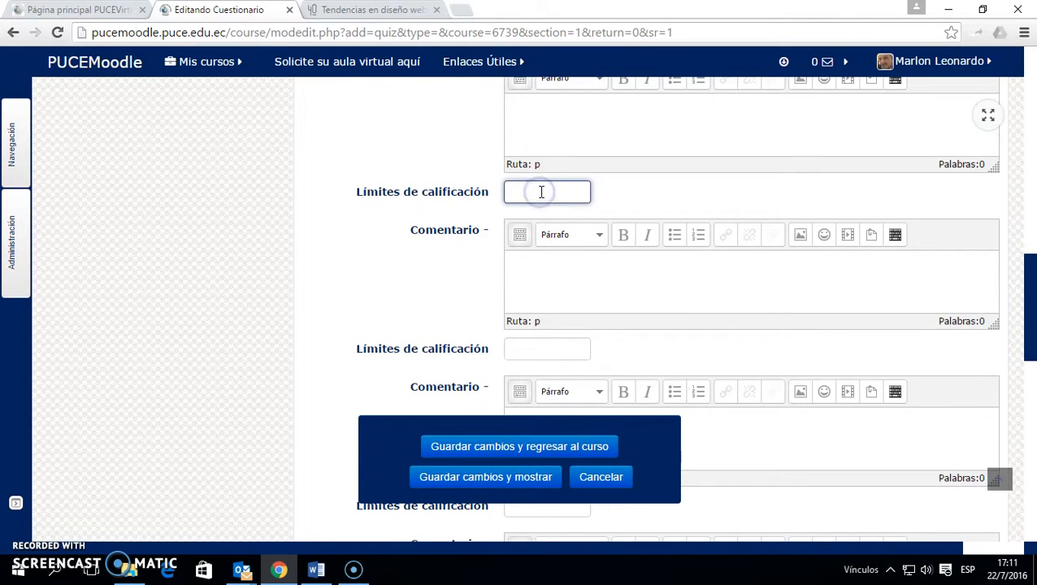
click(548, 194)
click(541, 351)
click(537, 190)
click(543, 193)
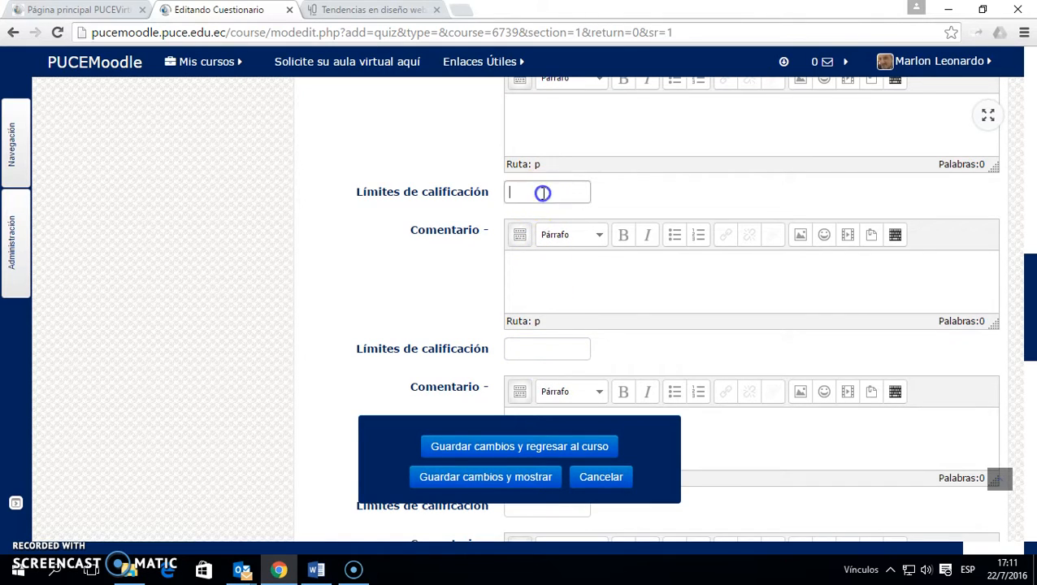
click(544, 347)
scroll(569, 256, down, 2)
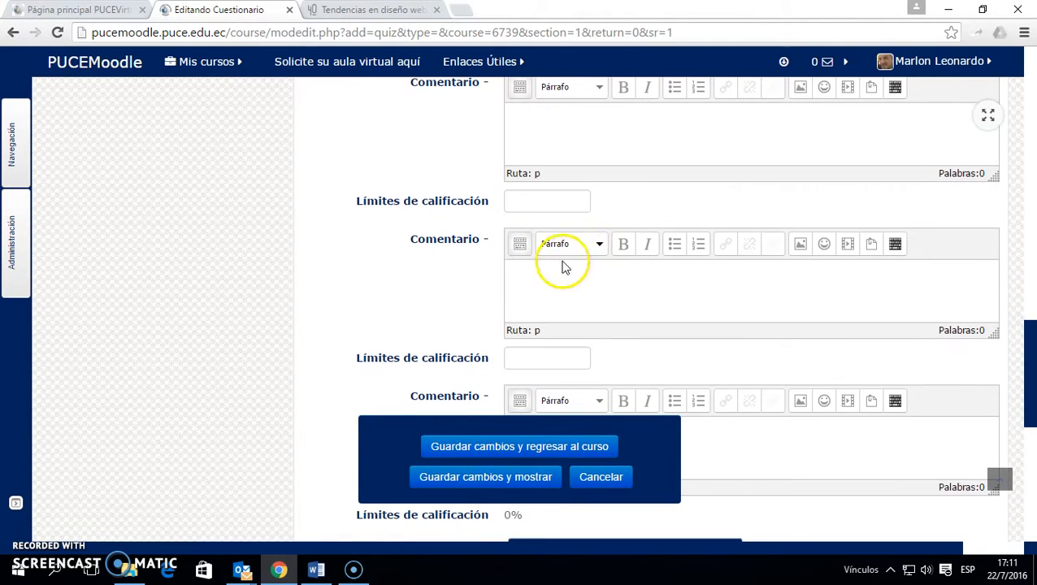
click(544, 201)
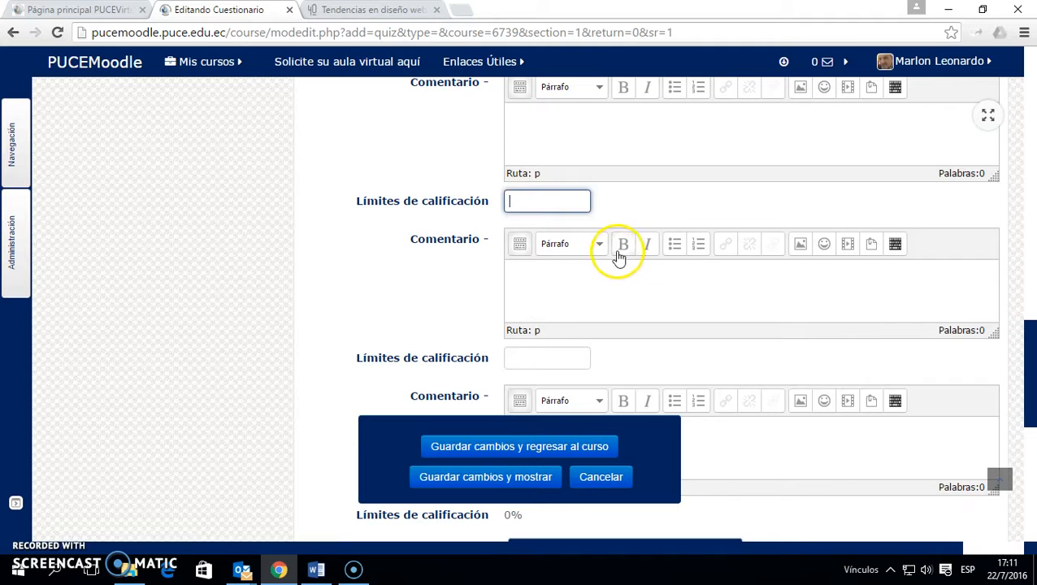
scroll(617, 254, up, 1)
scroll(524, 222, up, 3)
click(419, 296)
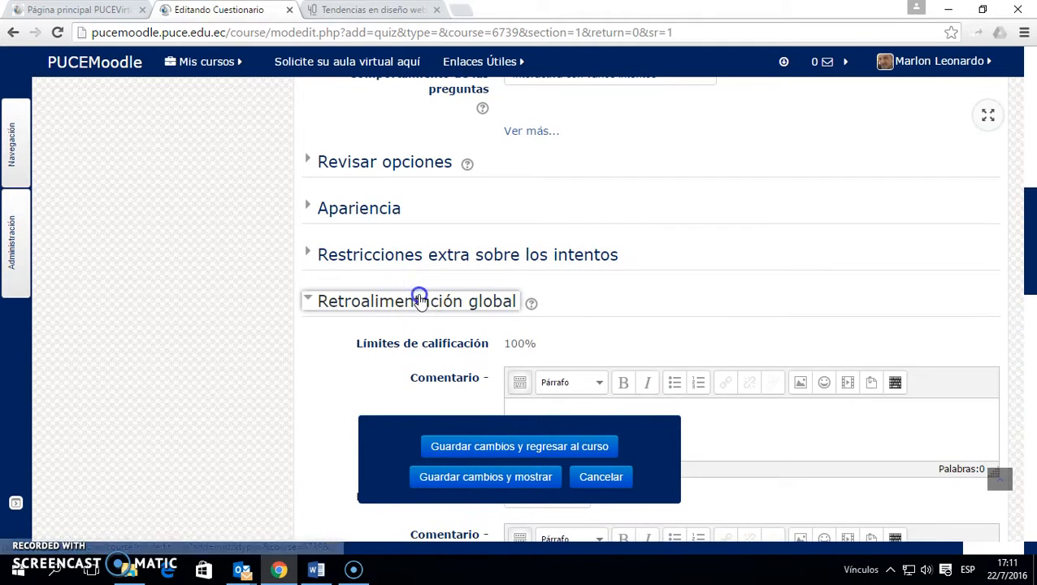
Expand Ajustes comunes del módulo, review the Modo de grupo choices, and collapse the section
scroll(475, 277, down, 2)
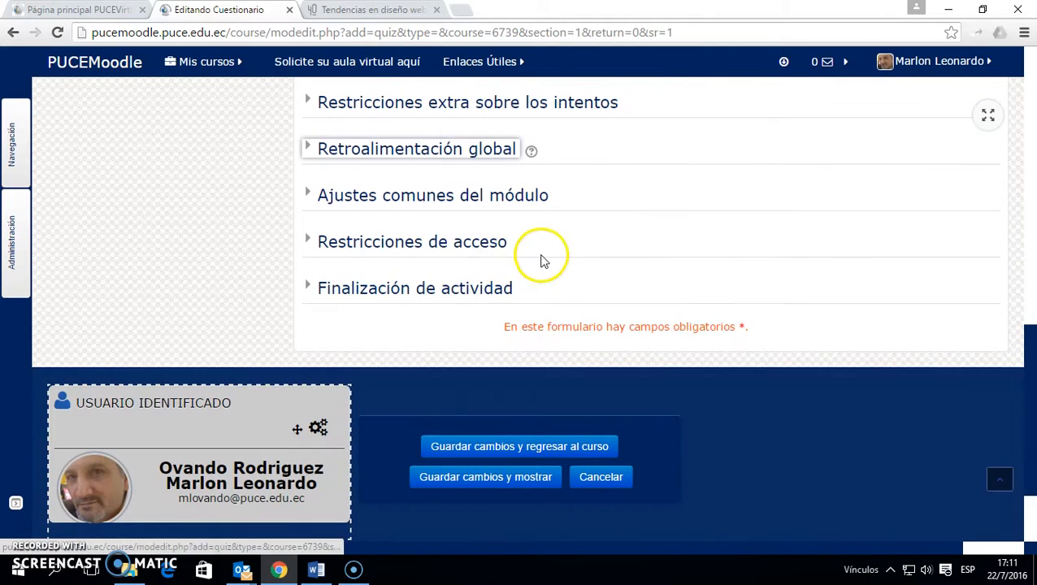
click(449, 196)
scroll(664, 221, down, 2)
scroll(663, 210, up, 1)
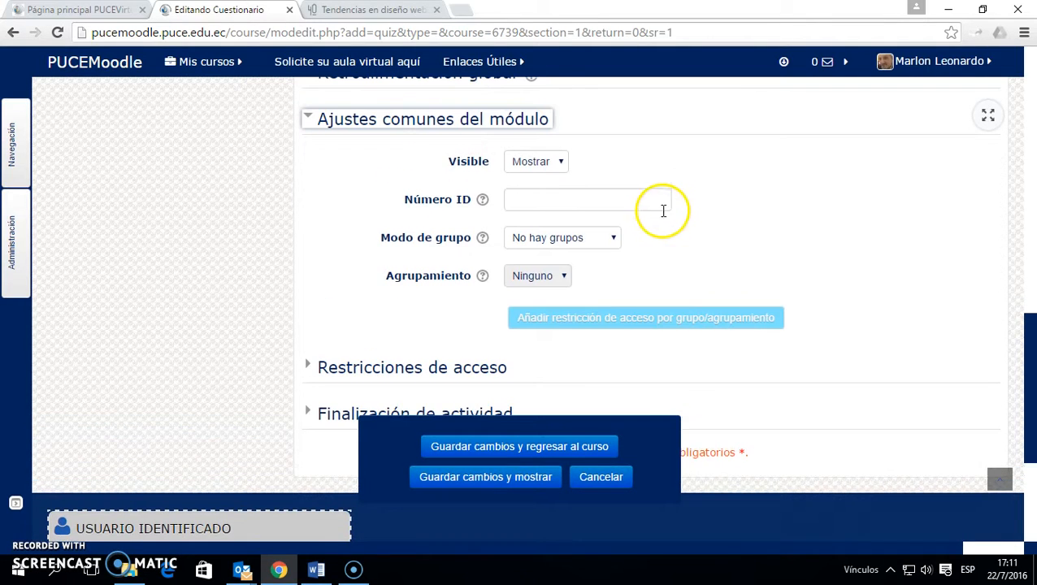
click(613, 241)
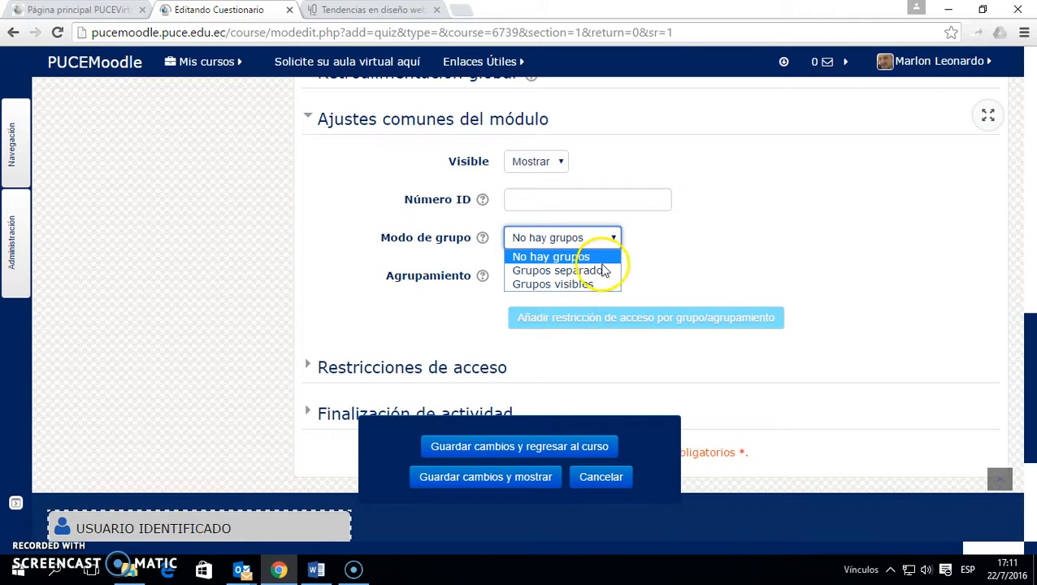
click(650, 246)
click(514, 122)
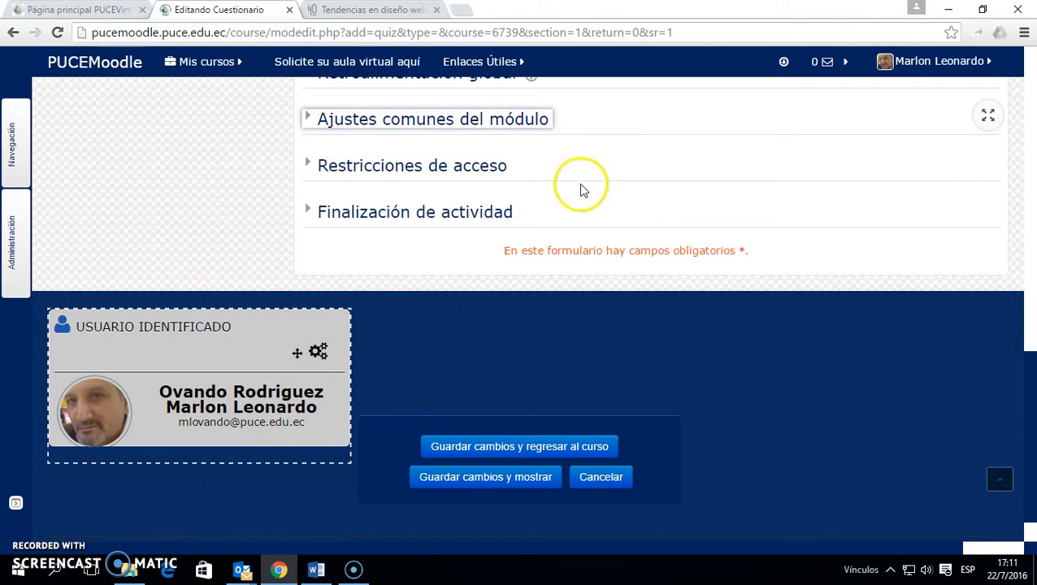
Expand Restricciones de acceso, review the available restriction types without adding one, and collapse the section
click(376, 166)
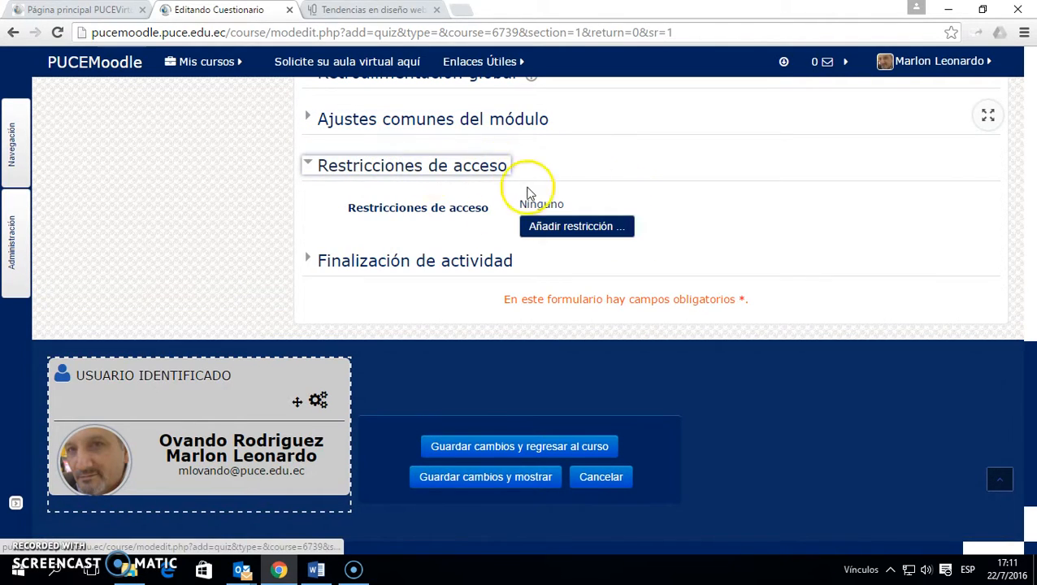
click(550, 226)
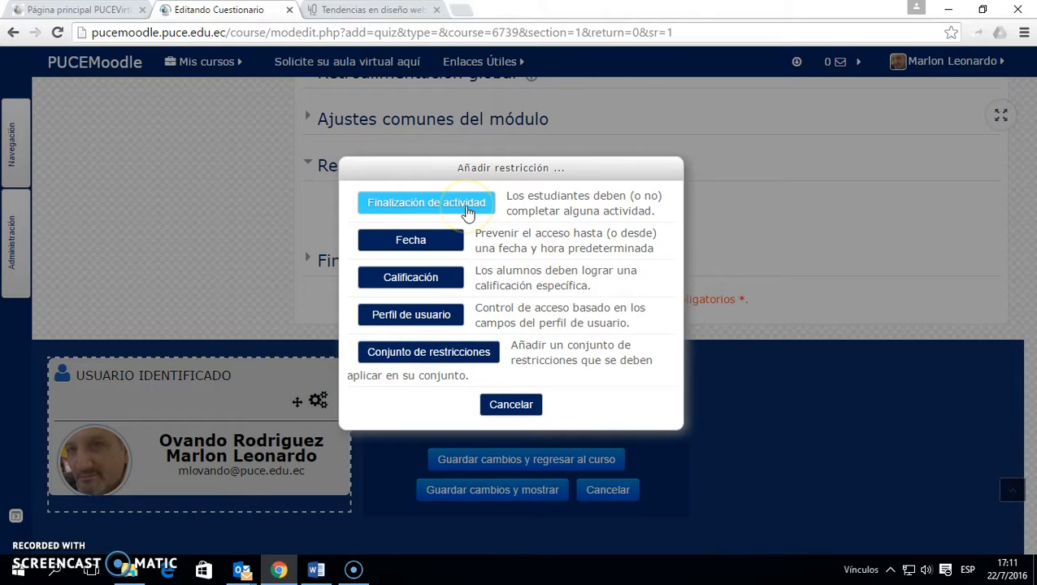
click(512, 408)
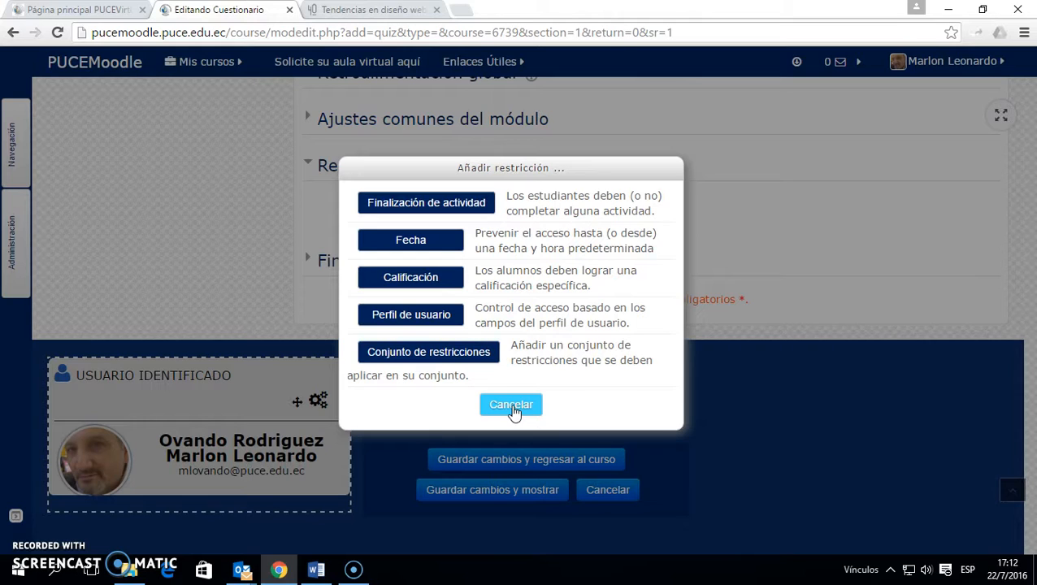
click(512, 406)
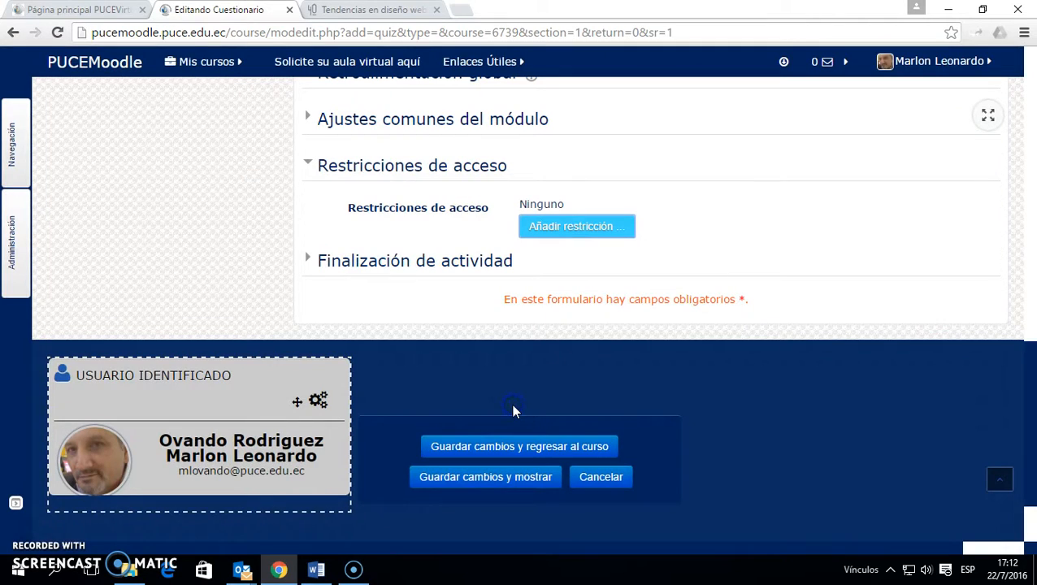
click(433, 167)
In Finalización de actividad, set Rastreo de finalización to "Mostrar la actividad como completada cuando se cumplan las condiciones" and enable Requerir calificación
click(433, 212)
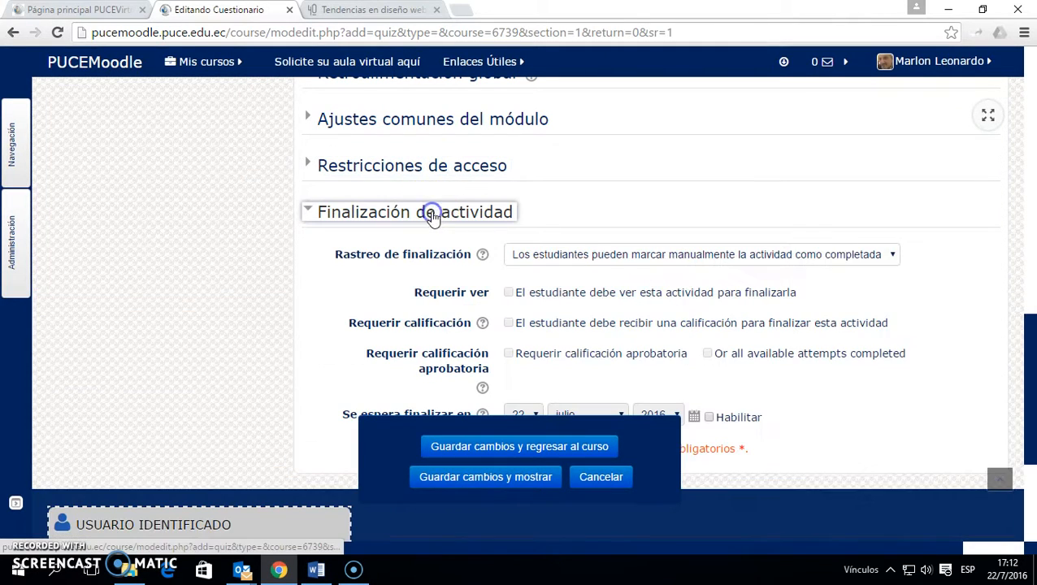
scroll(603, 208, down, 2)
scroll(603, 208, up, 1)
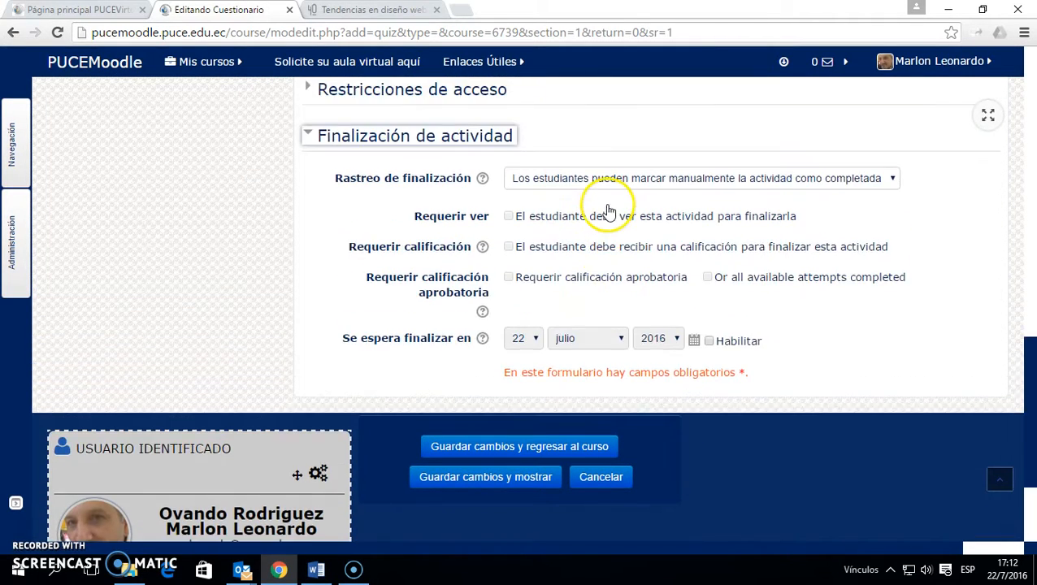
click(587, 179)
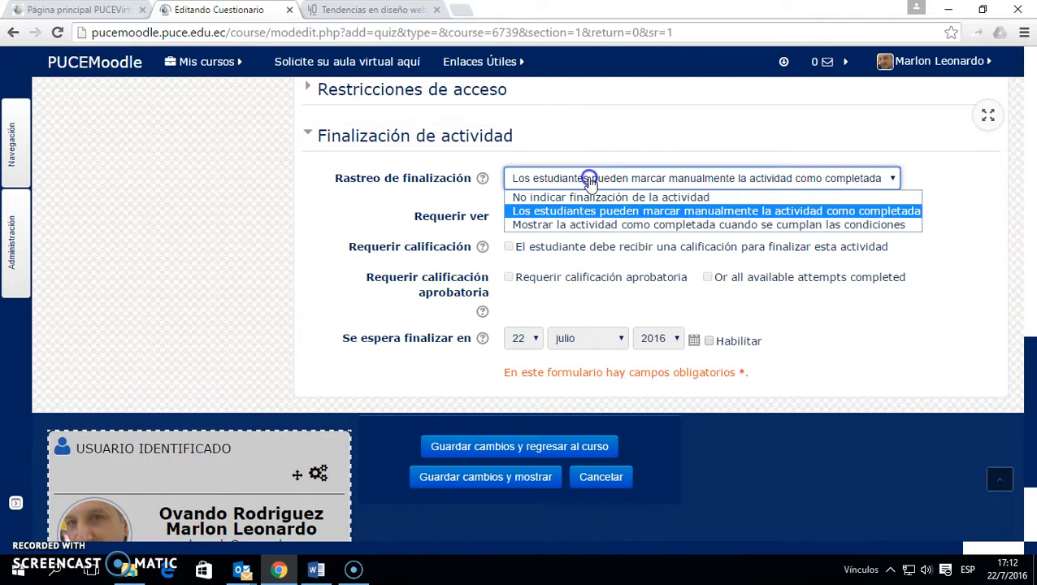
click(575, 225)
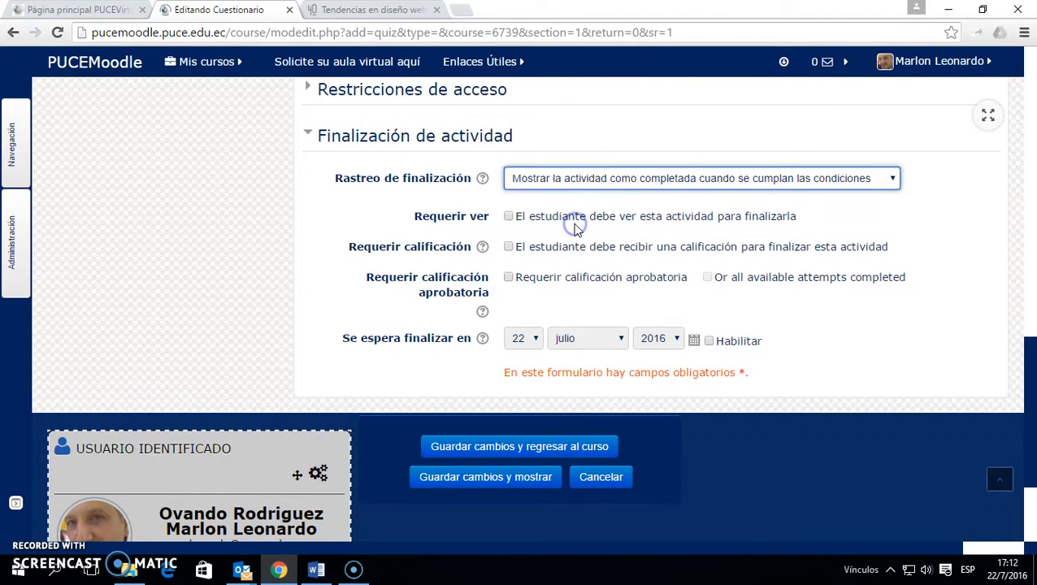
click(508, 247)
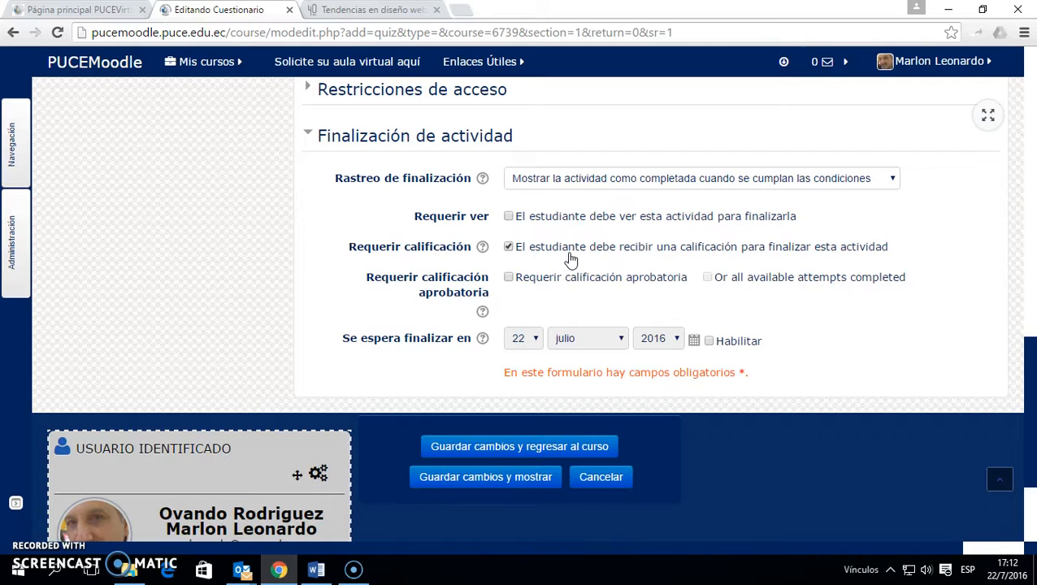
click(508, 247)
click(507, 247)
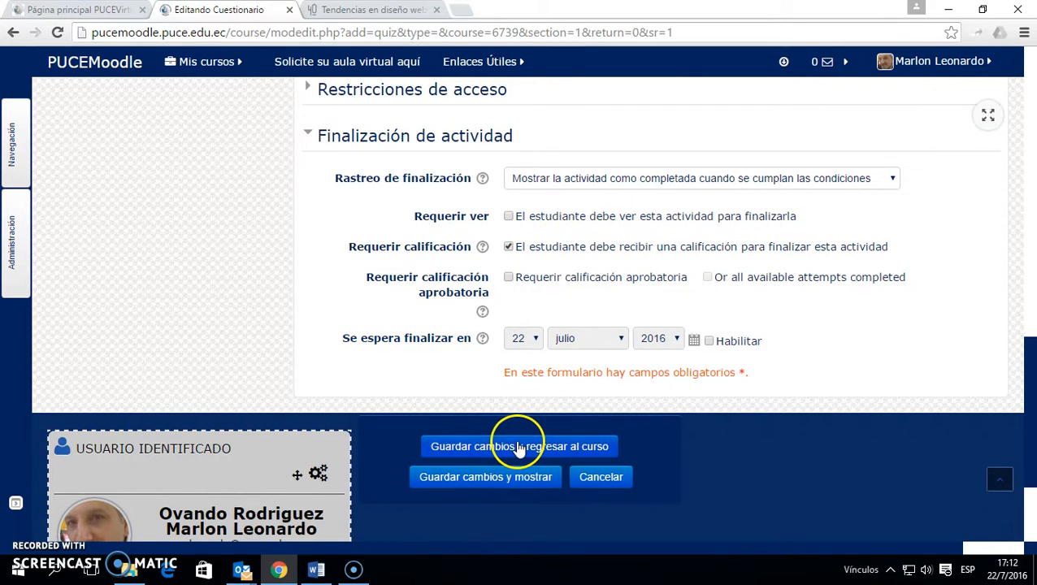
Save the quiz settings and display the Cuestionario de prueba page
click(513, 479)
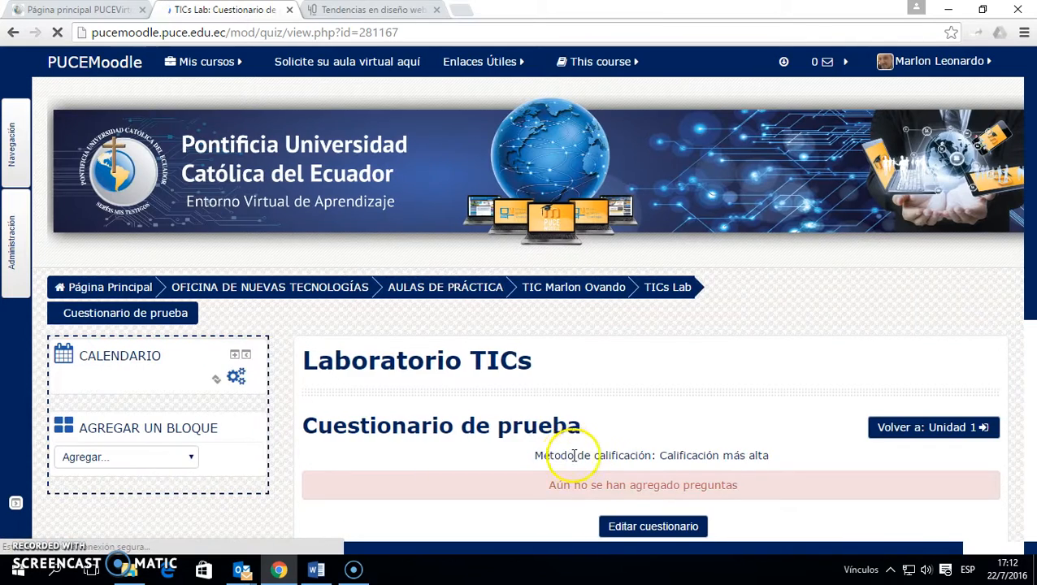
scroll(656, 417, down, 4)
scroll(656, 416, up, 2)
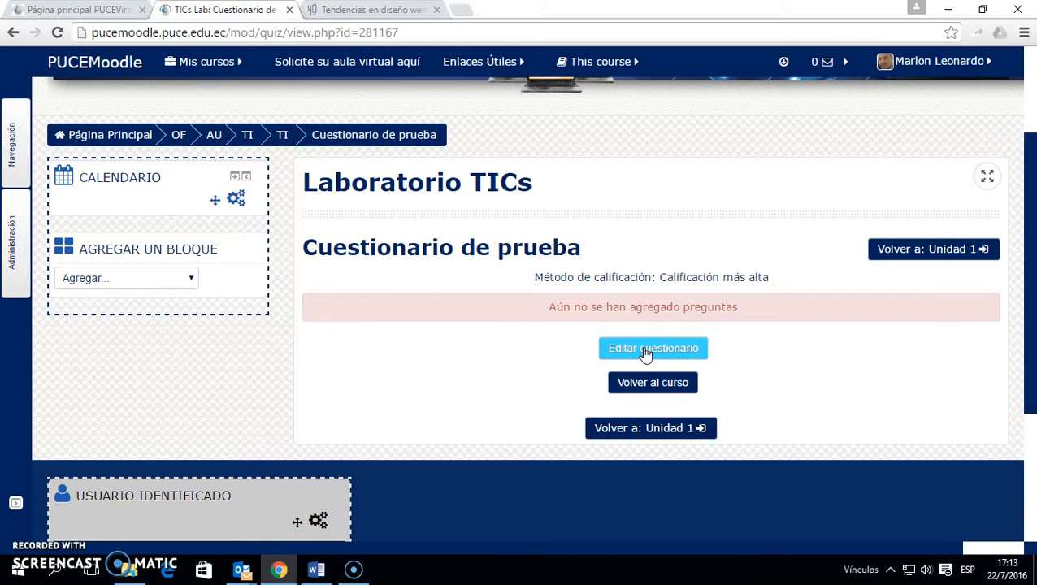
Return to the TICs Lab course page, locate Cuestionario de prueba at the end of the activity list, and open it
click(291, 135)
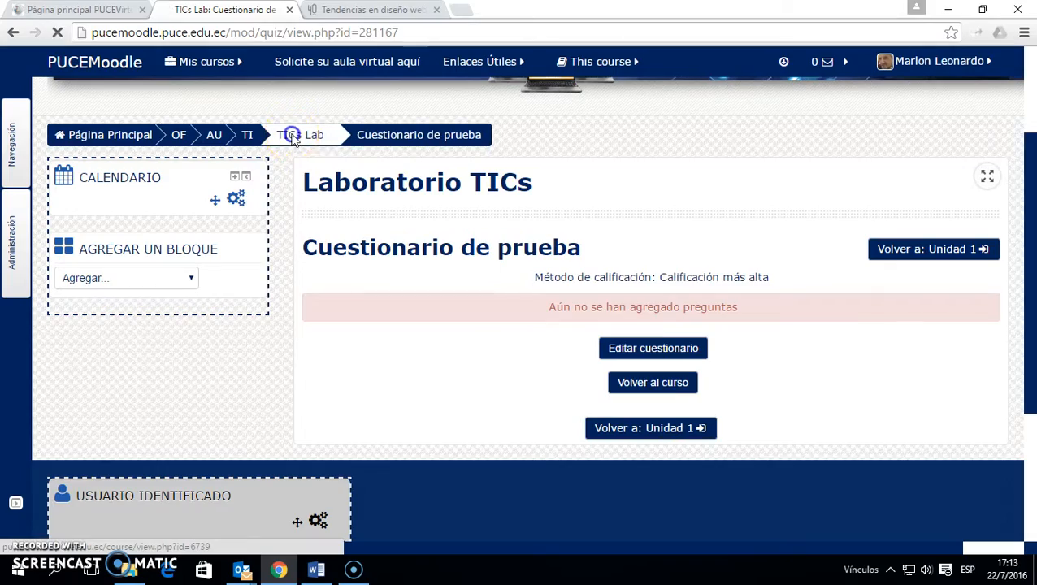
scroll(528, 258, down, 15)
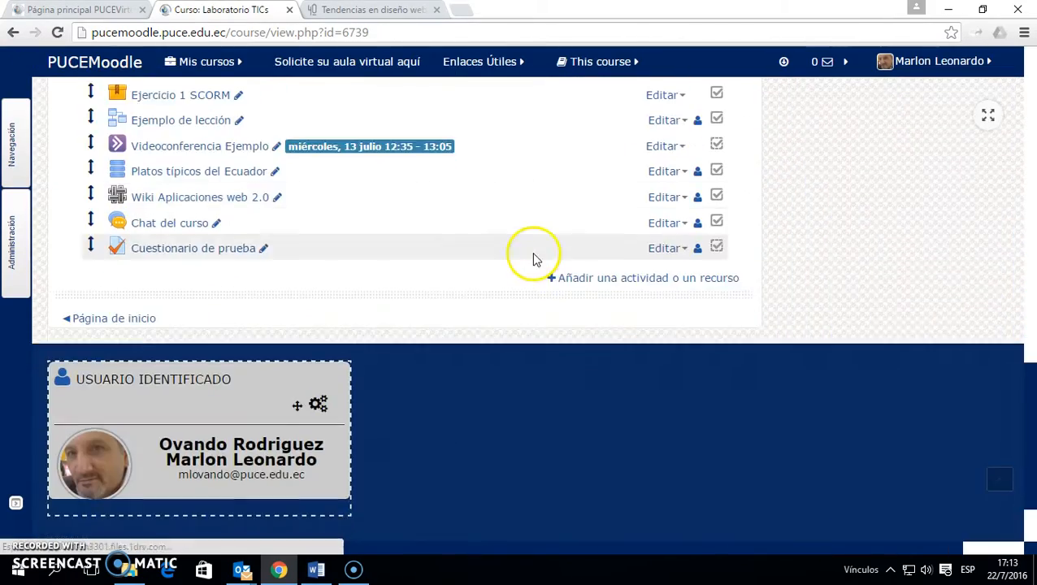
scroll(505, 254, down, 2)
scroll(325, 341, up, 4)
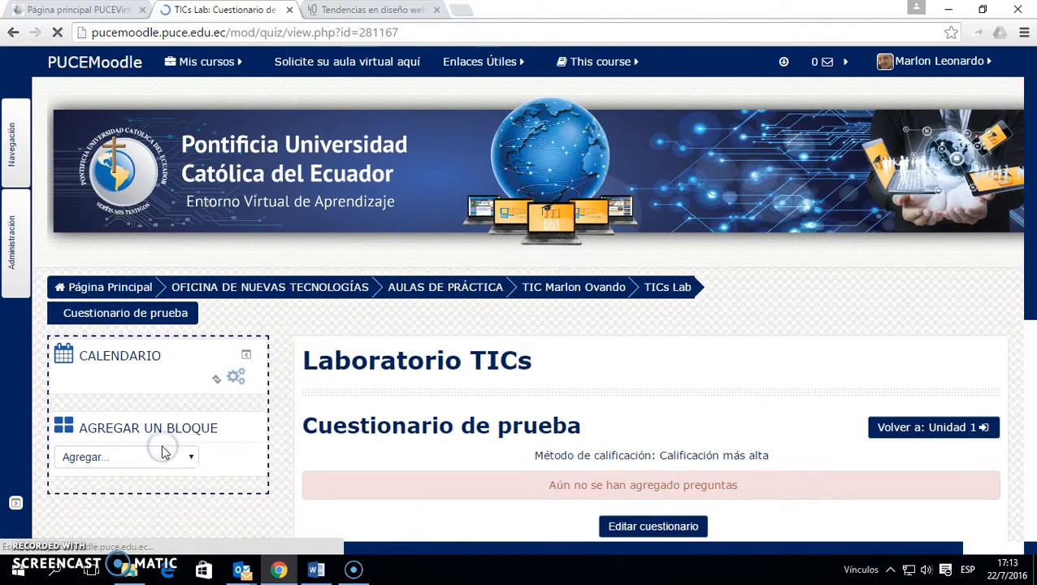
Open Cuestionario de prueba for editing its questions
scroll(470, 316, down, 3)
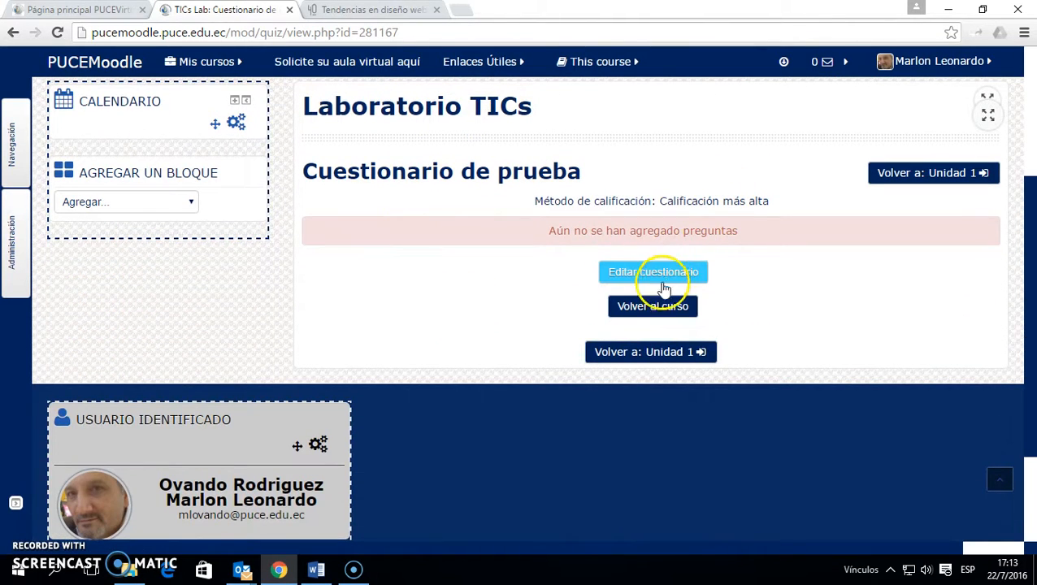
scroll(668, 280, up, 2)
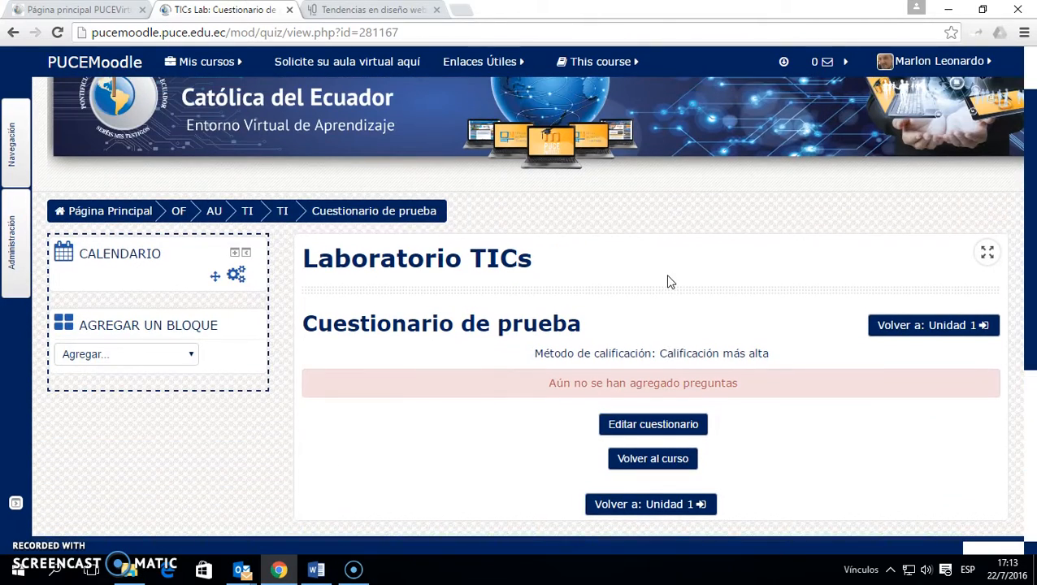
scroll(668, 280, down, 1)
scroll(668, 280, down, 1)
click(625, 278)
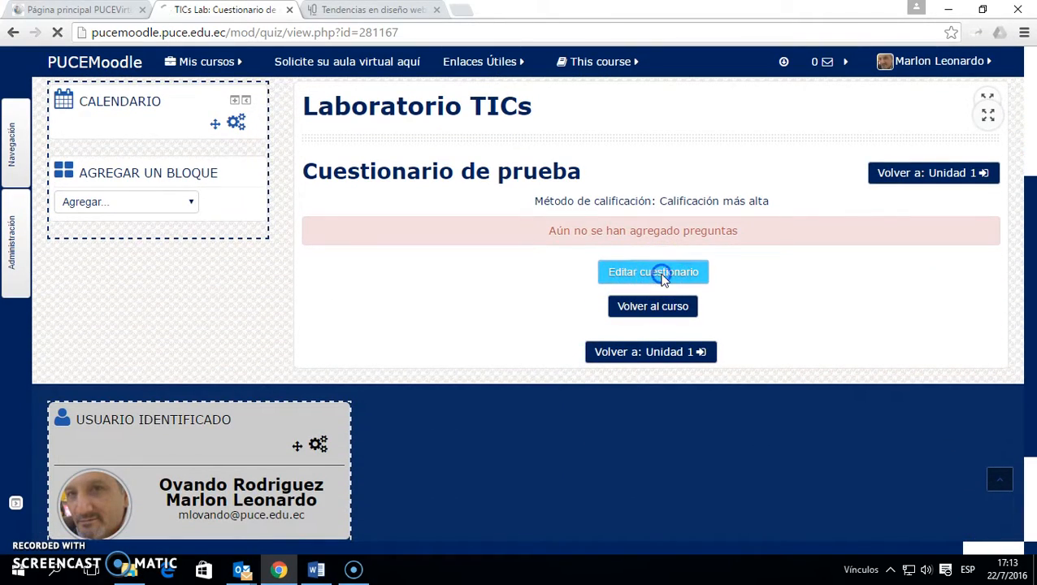
Examine the quiz's Calificación máxima field and the Reordenar las preguntas al azar option without changing them
scroll(758, 294, down, 3)
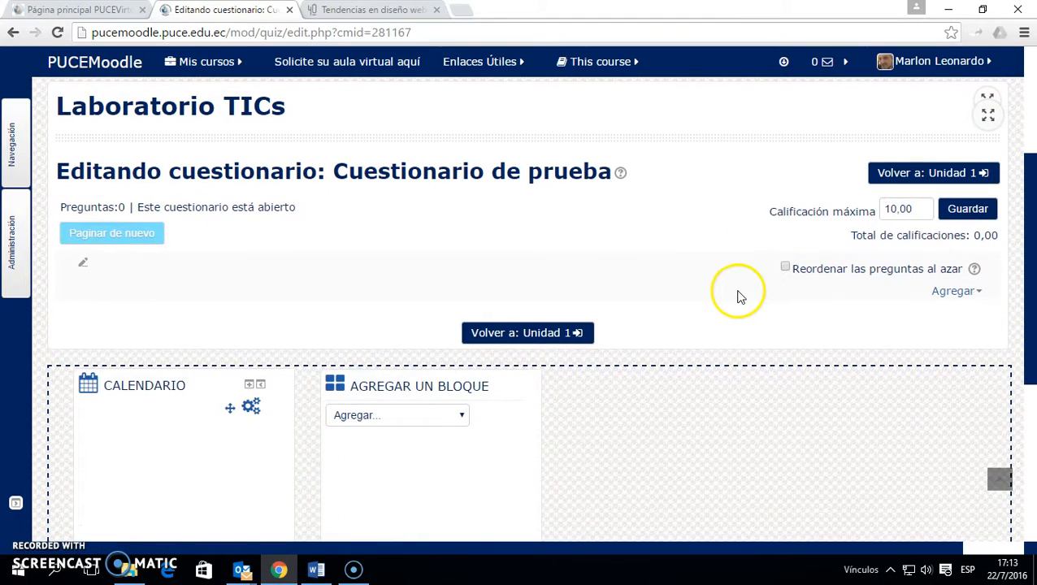
scroll(739, 294, down, 1)
scroll(738, 294, up, 2)
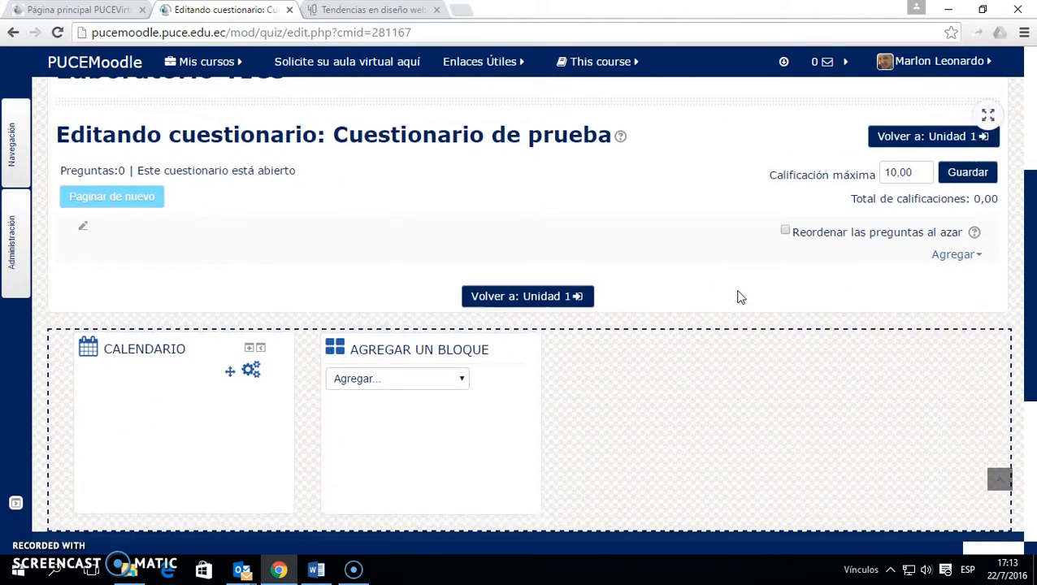
click(920, 288)
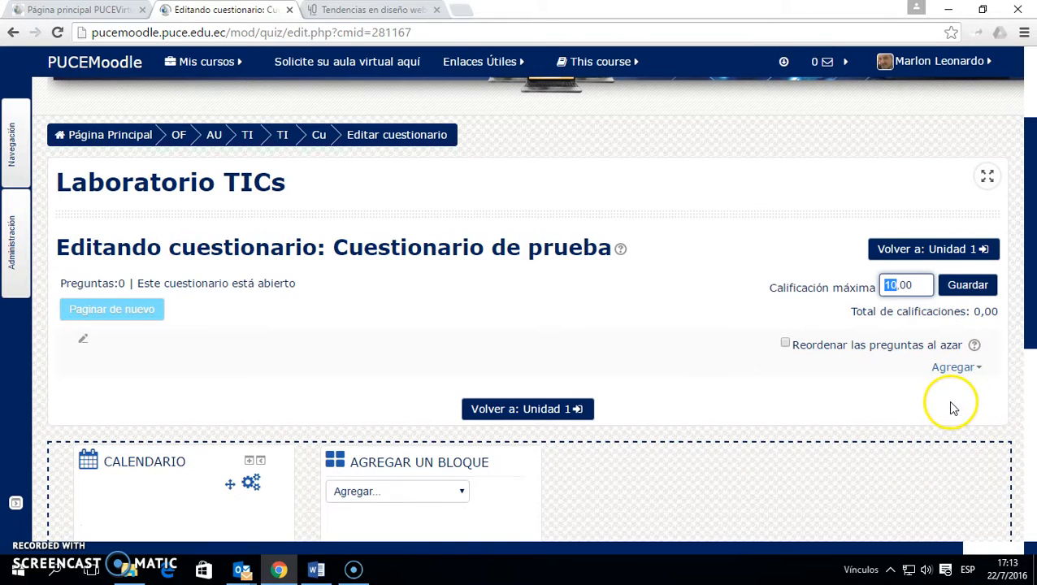
click(889, 286)
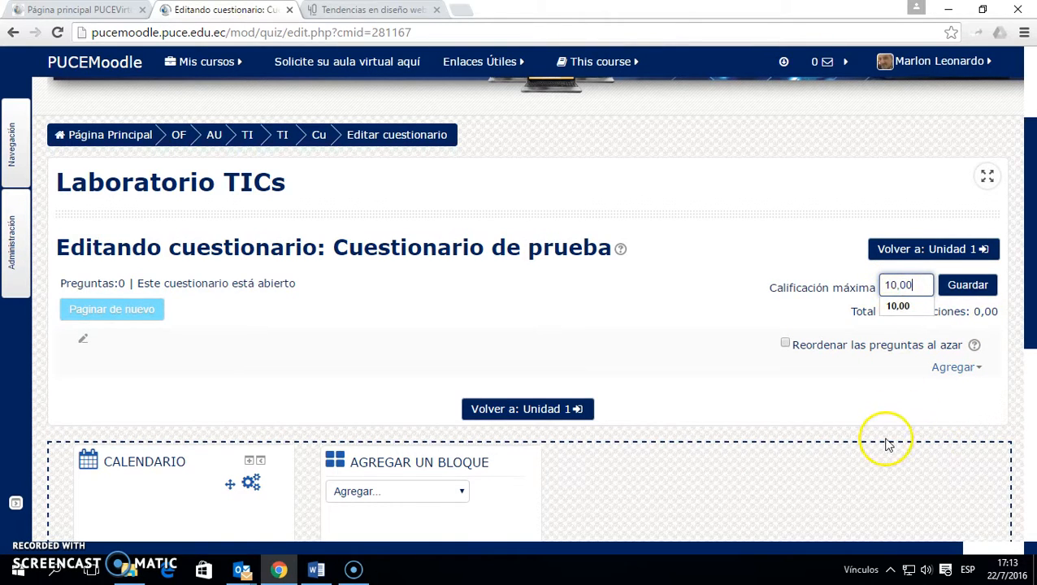
click(912, 319)
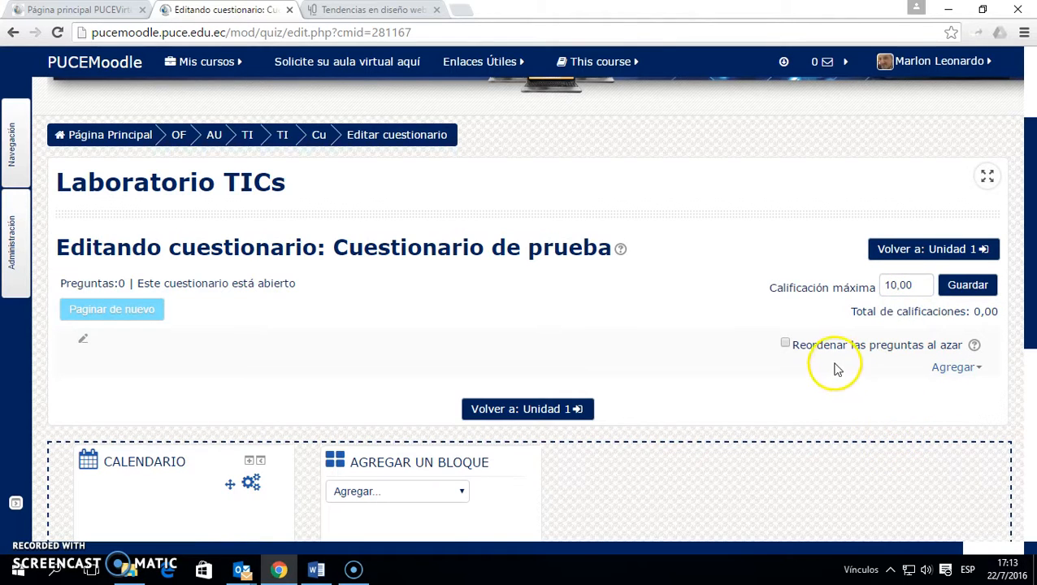
click(889, 285)
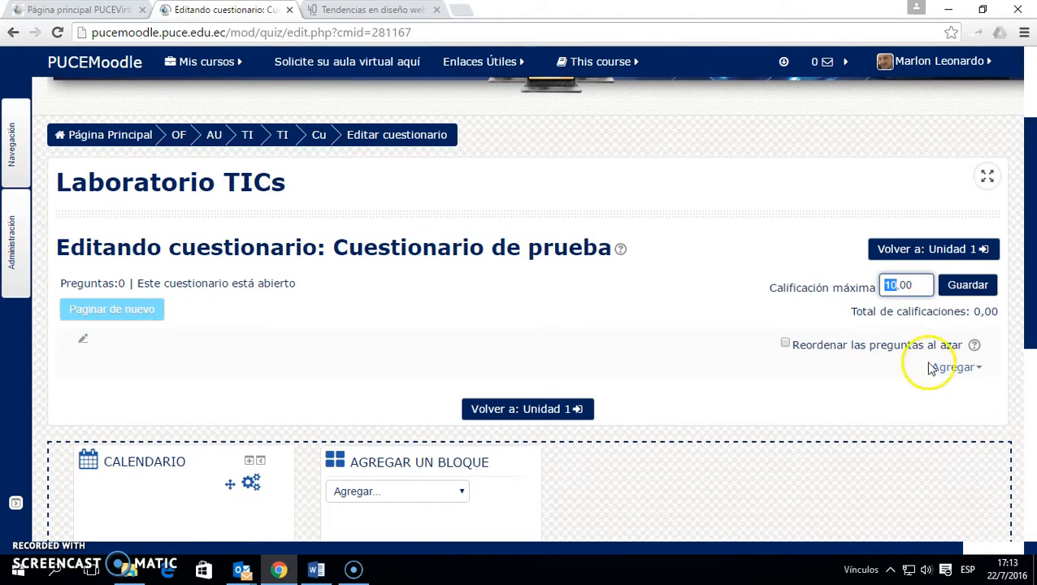
click(879, 374)
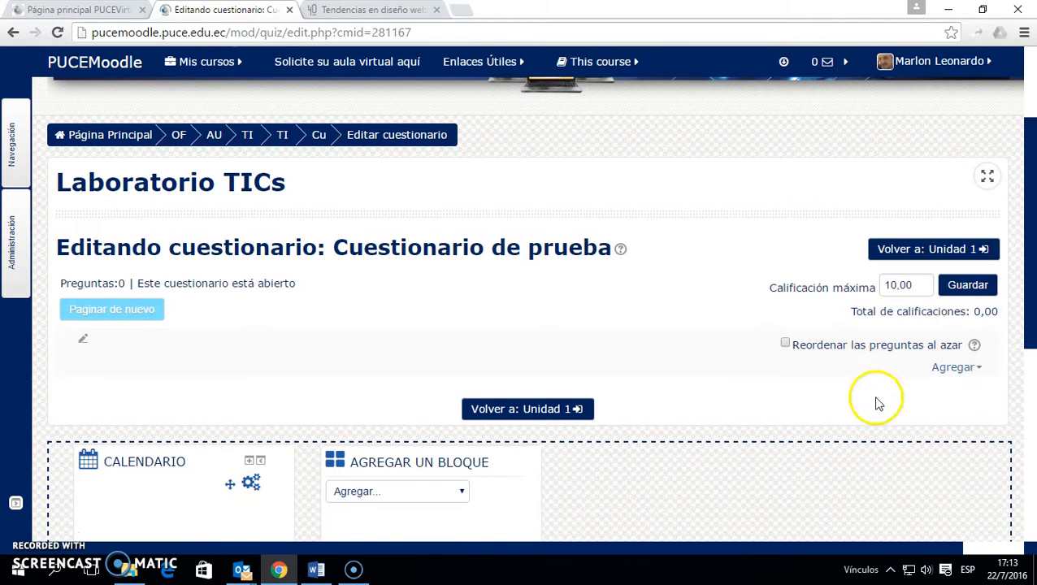
scroll(910, 369, down, 2)
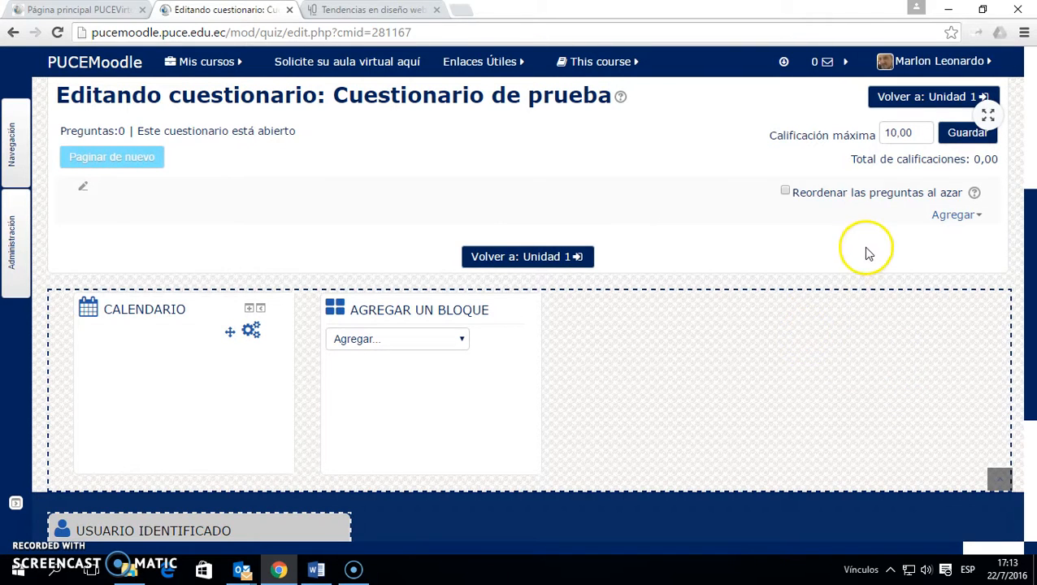
scroll(867, 254, up, 1)
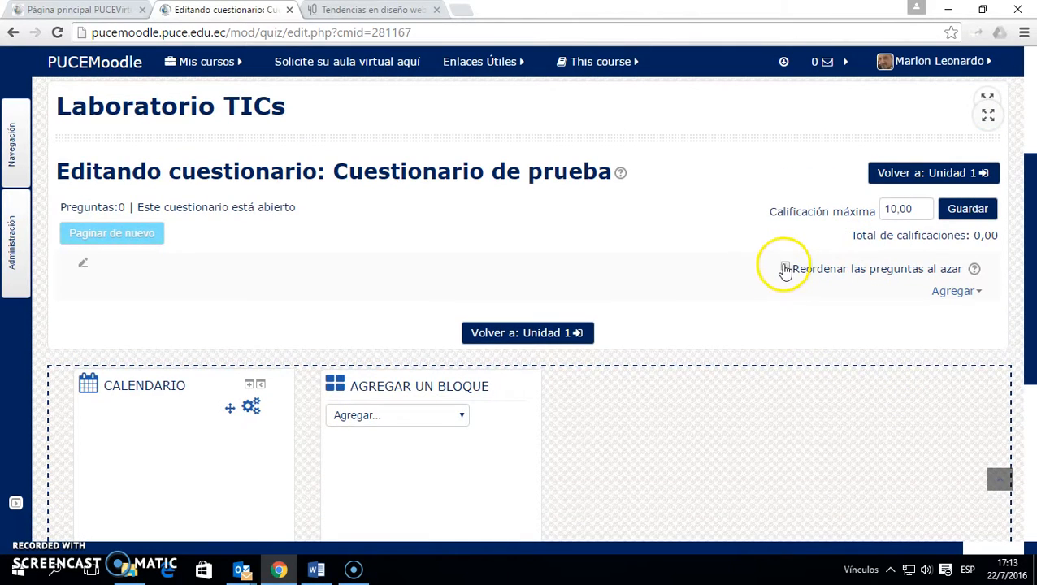
Add a new question of type Descripción to the quiz
click(959, 292)
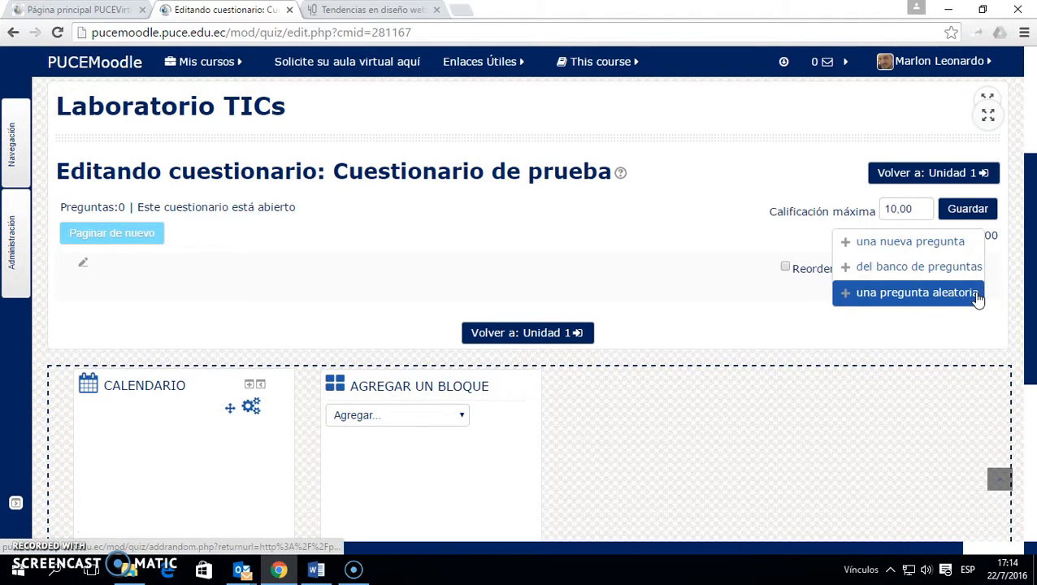
click(894, 242)
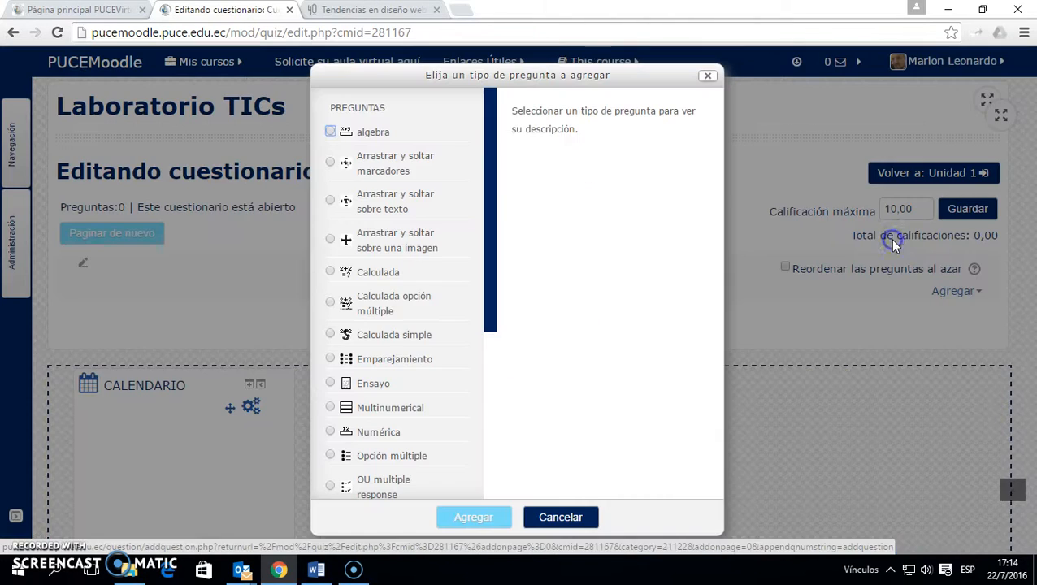
drag(483, 176, 478, 378)
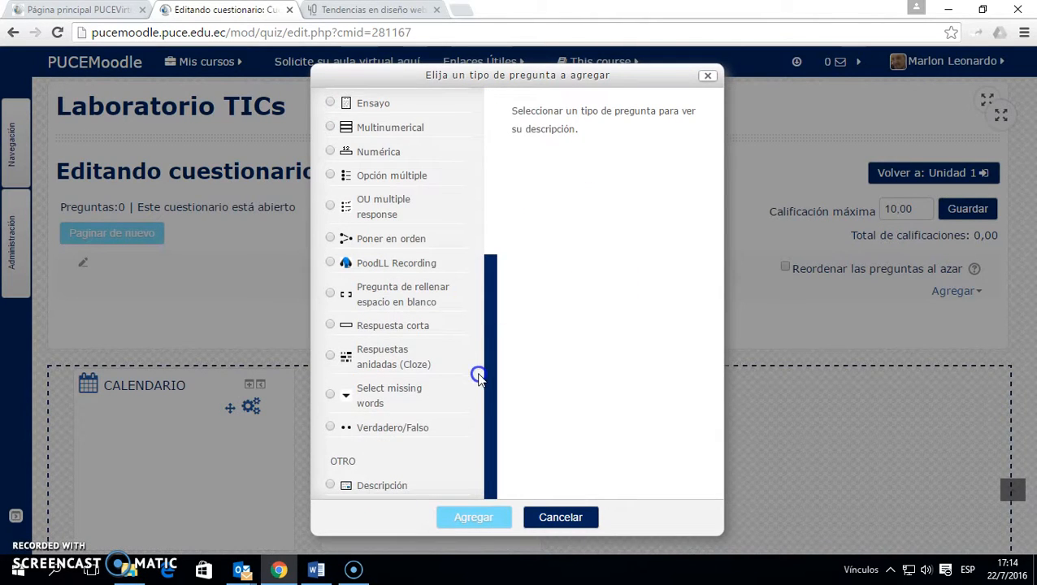
click(321, 490)
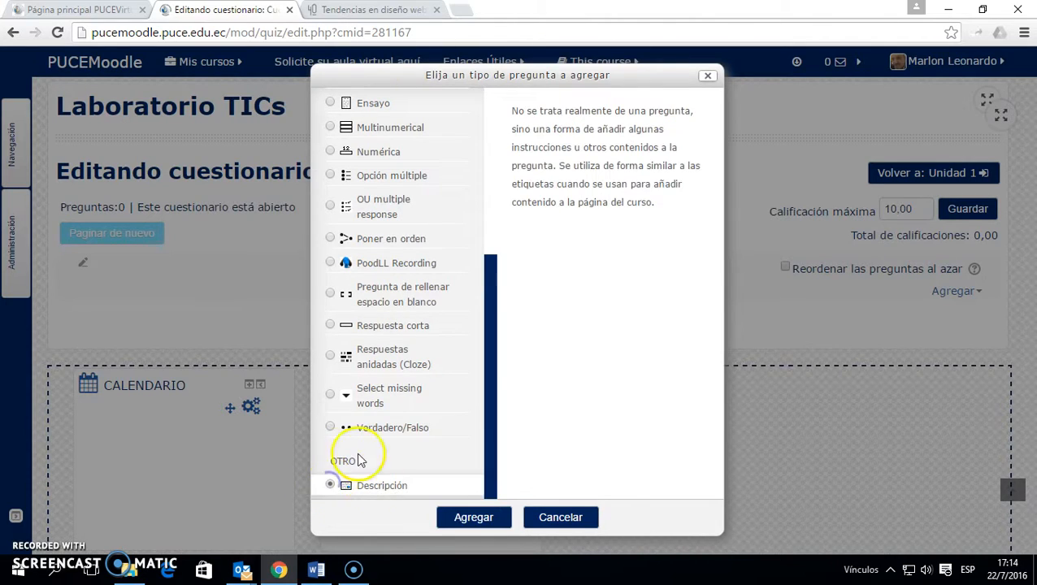
click(491, 517)
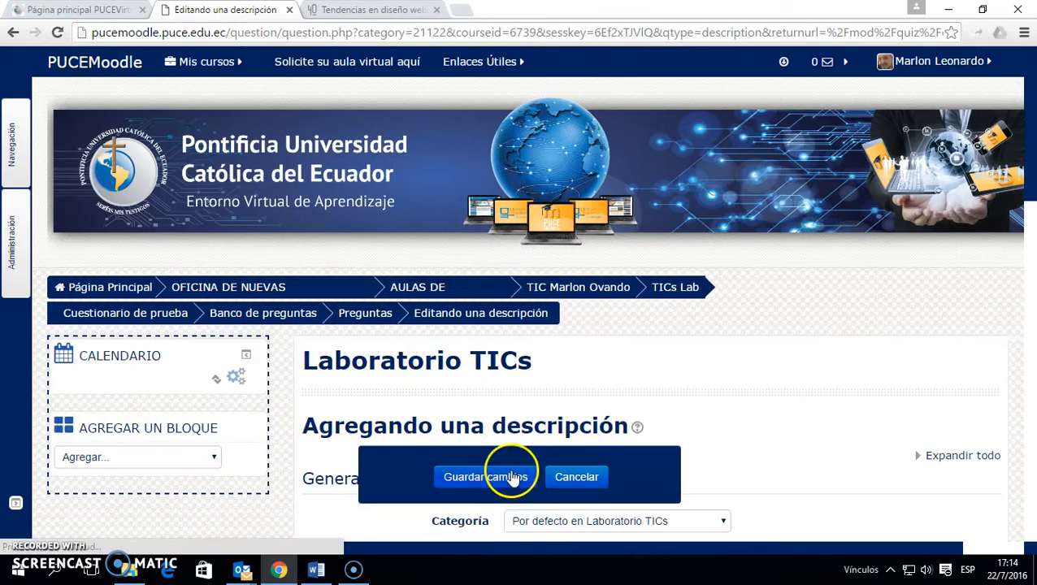
Assign the description to category U1 and name the question Q0
scroll(650, 354, down, 5)
click(570, 151)
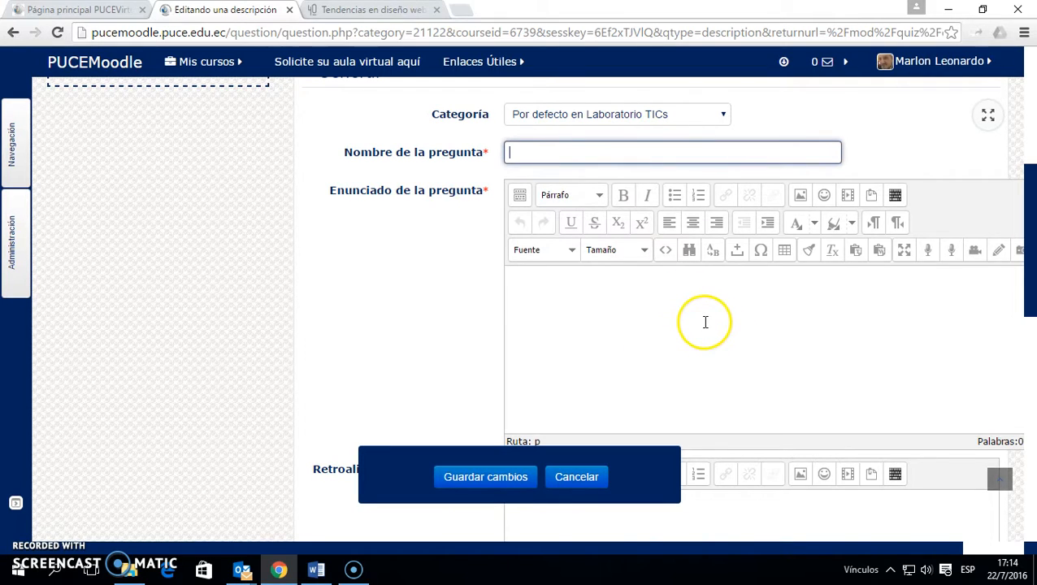
scroll(650, 341, up, 1)
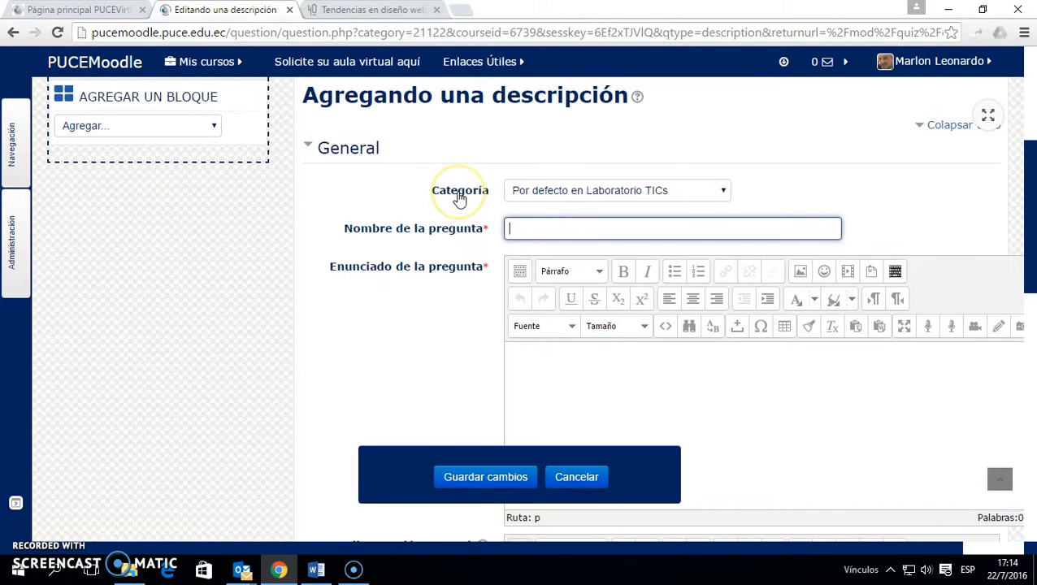
click(723, 192)
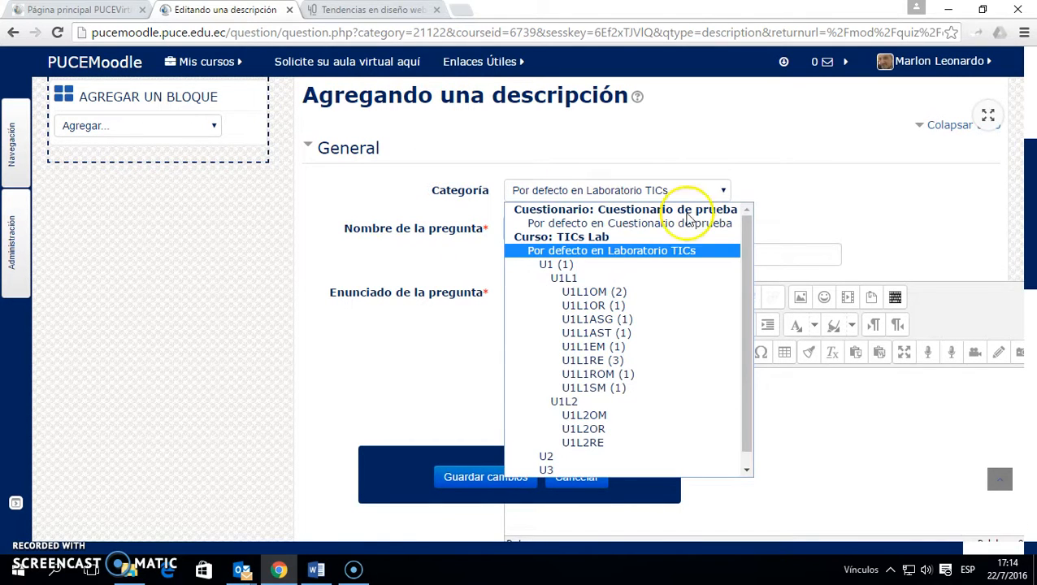
click(557, 268)
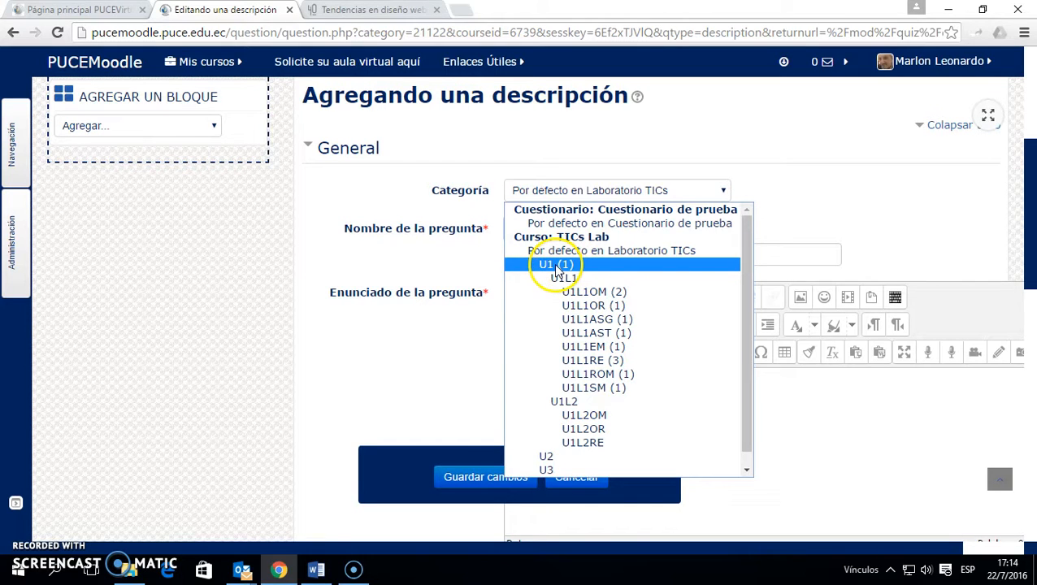
click(557, 259)
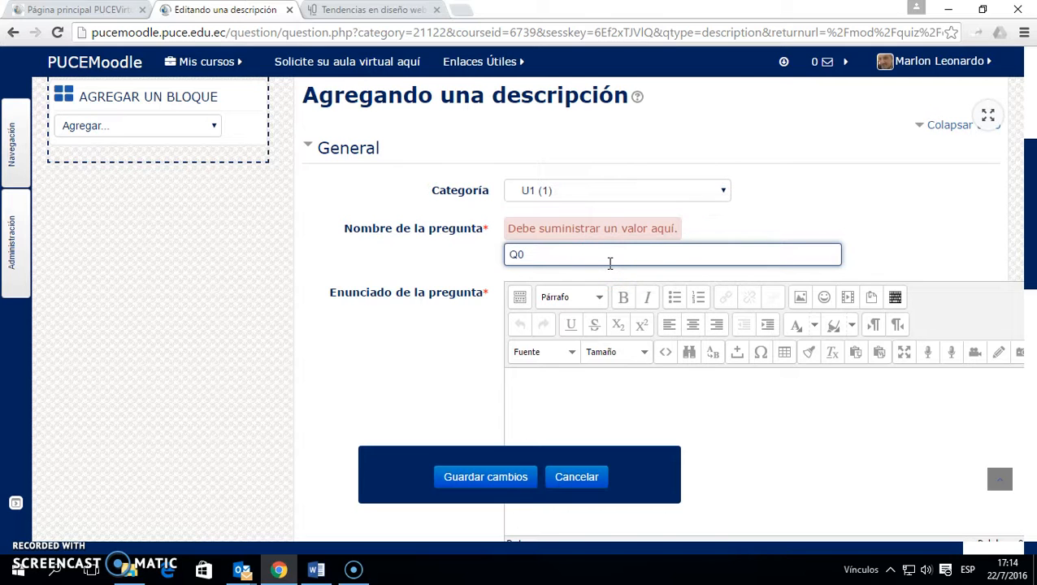
Write "Examen Final" as the question statement and format it at 18pt, centred, bold and dark blue
click(606, 391)
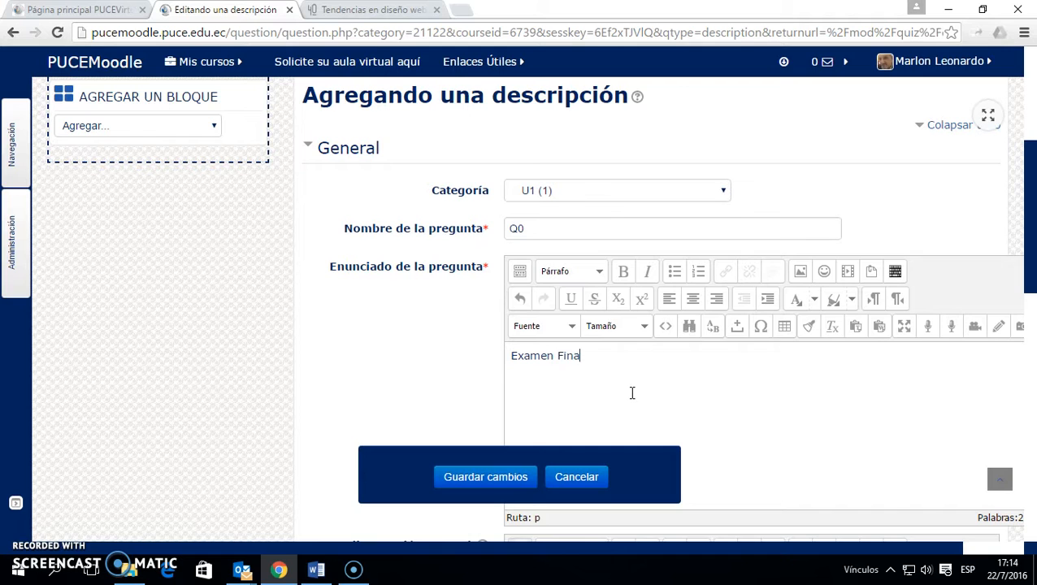
drag(632, 378, 483, 356)
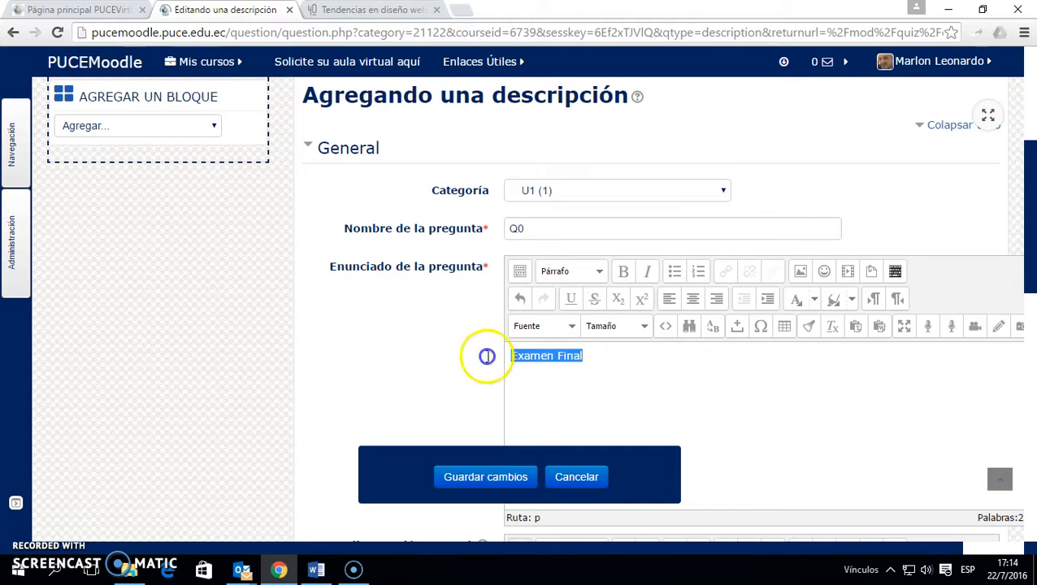
click(642, 326)
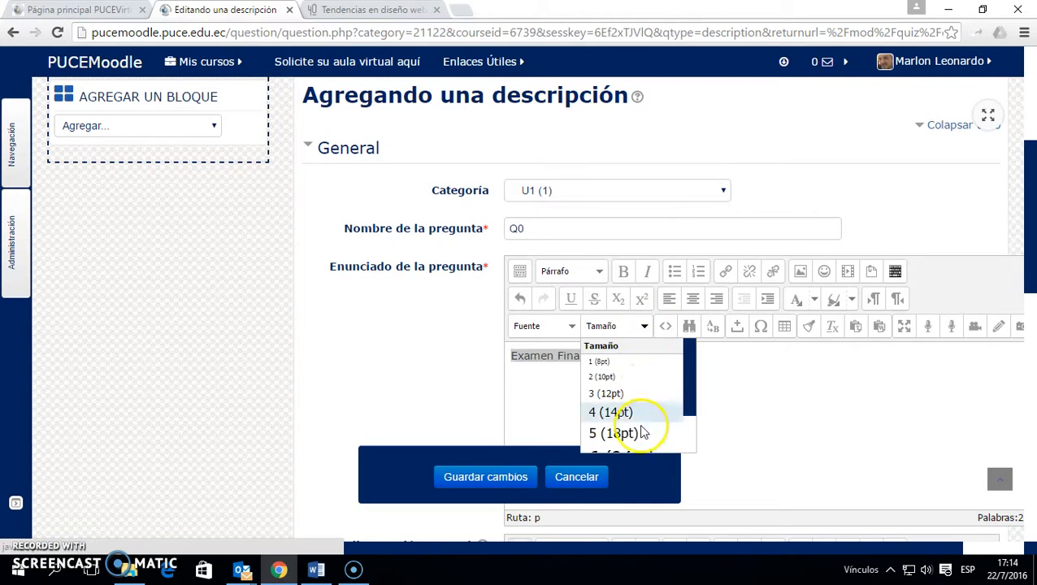
click(639, 433)
click(693, 299)
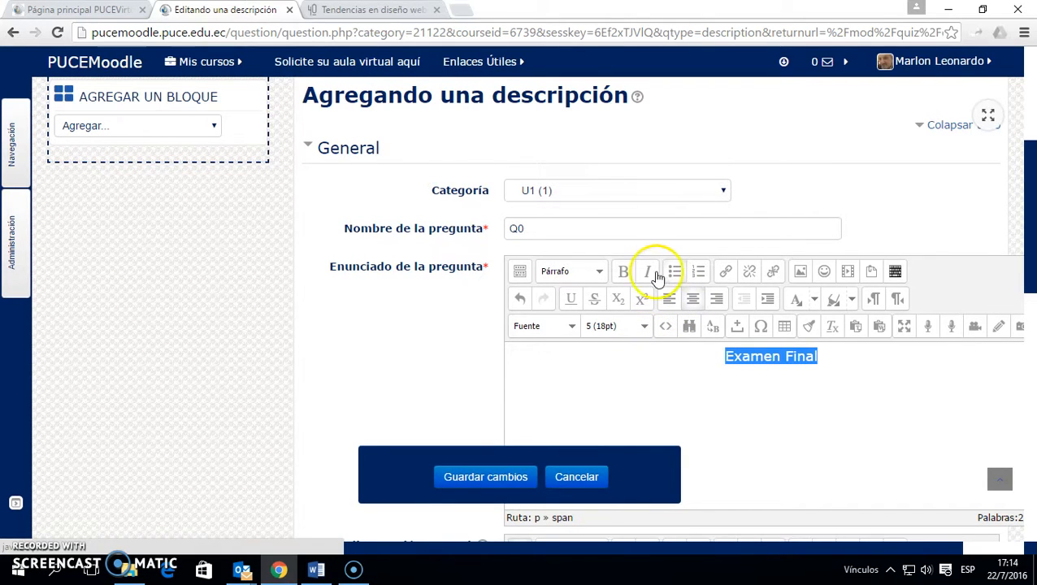
click(623, 270)
click(813, 300)
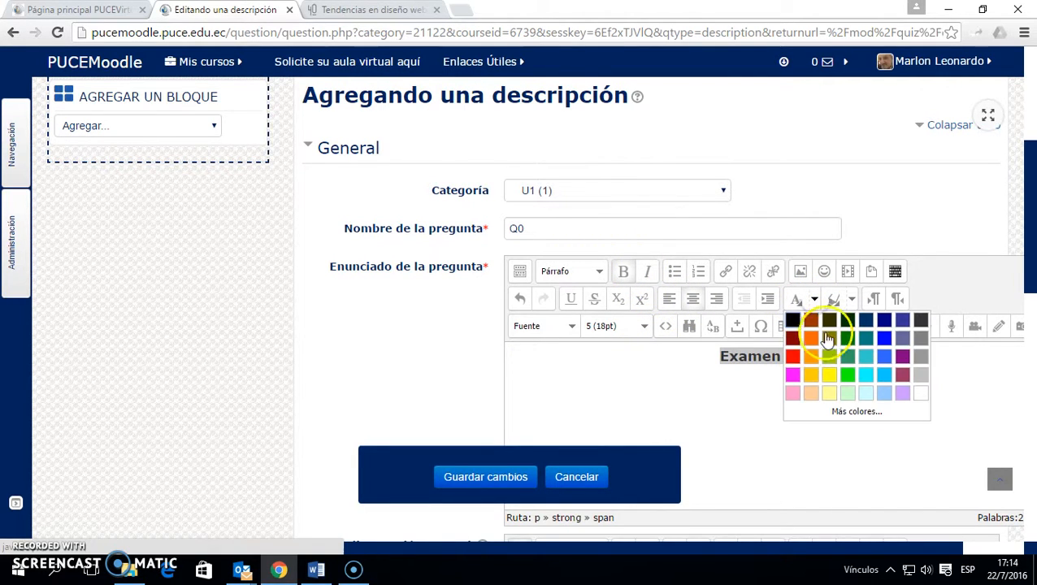
click(866, 320)
click(810, 377)
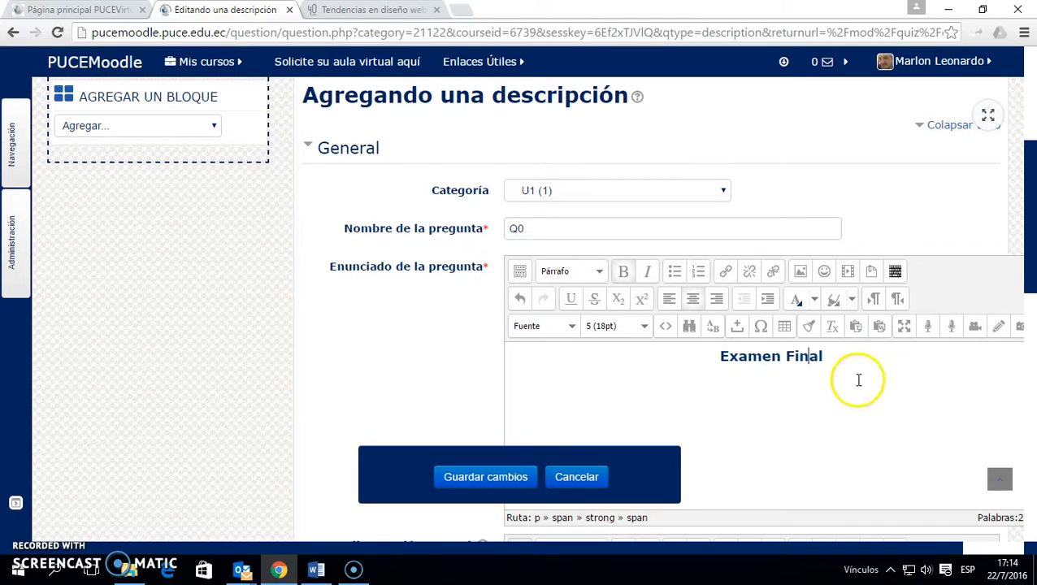
Save the Q0 description and return to the question list of Cuestionario de prueba
scroll(859, 370, down, 2)
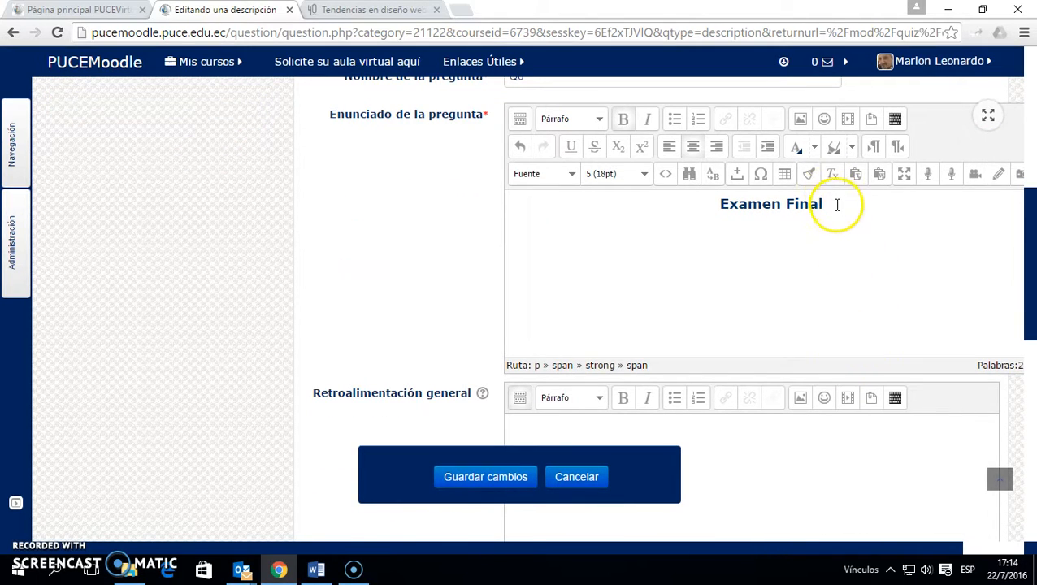
scroll(727, 205, up, 1)
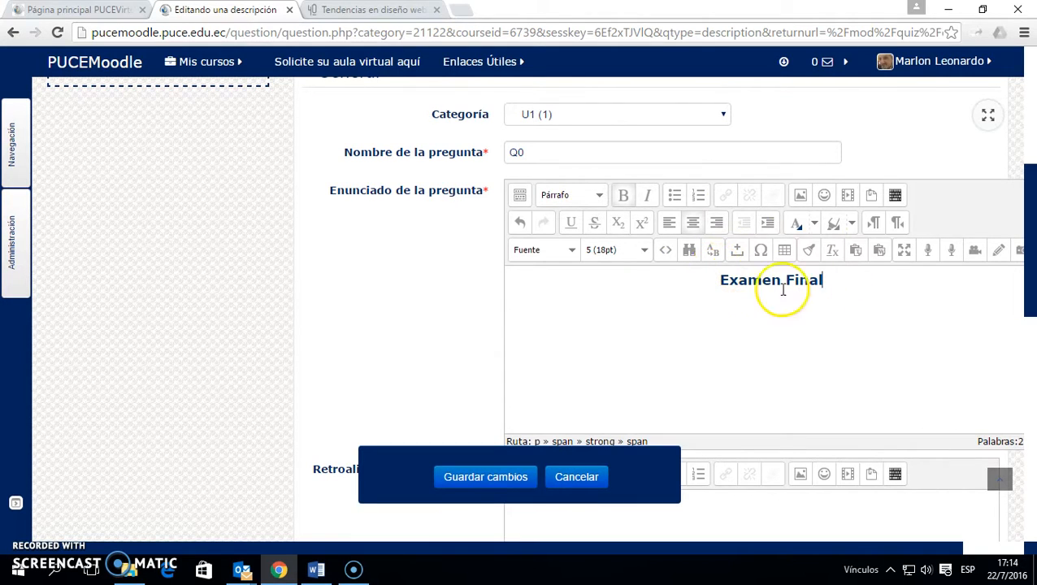
click(720, 318)
click(671, 328)
click(861, 290)
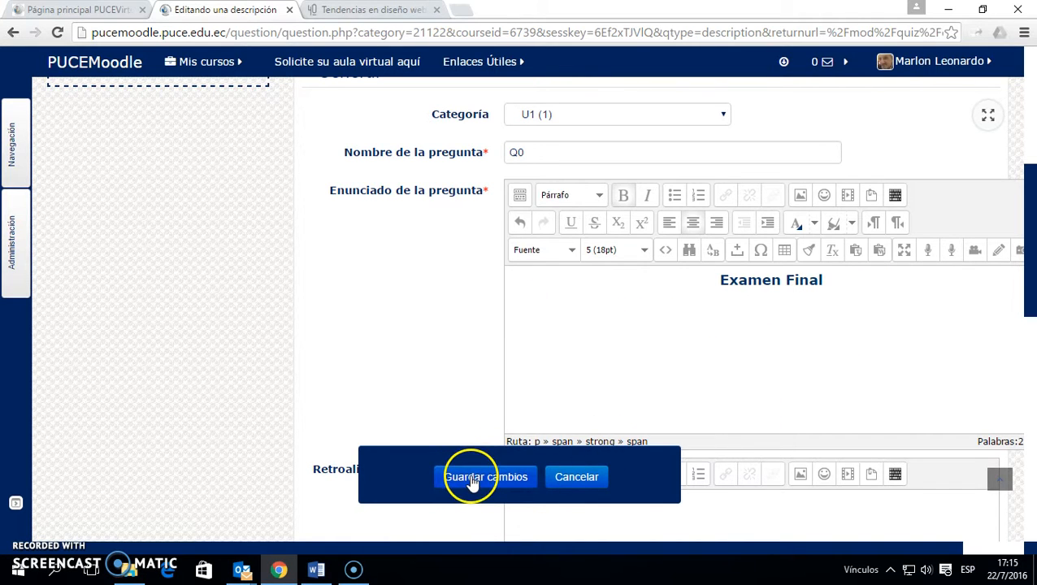
scroll(529, 390, down, 4)
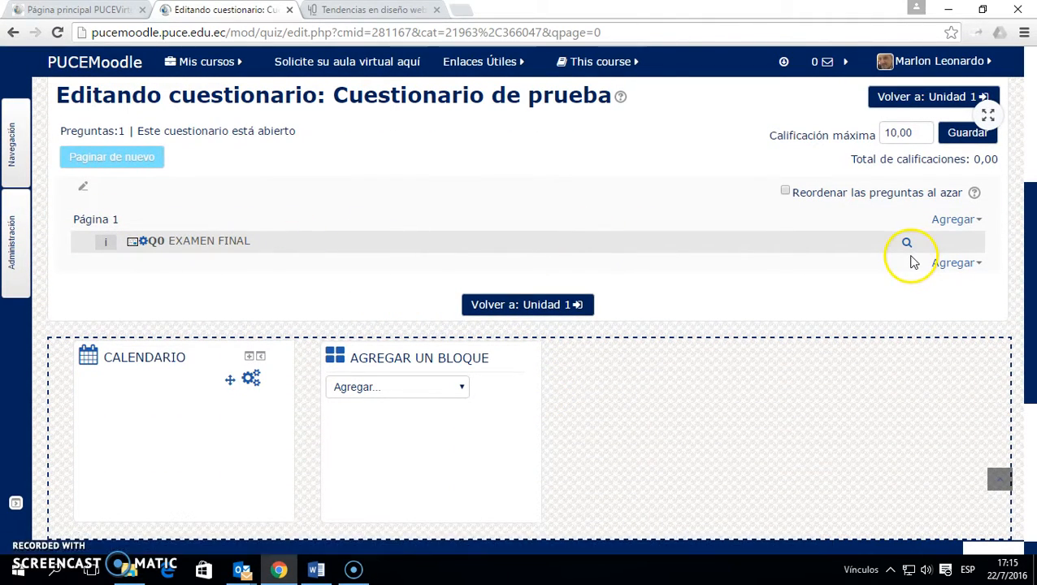
Limit the question bank to category U1L1OM without subcategory questions, and close it without adding anything
click(975, 265)
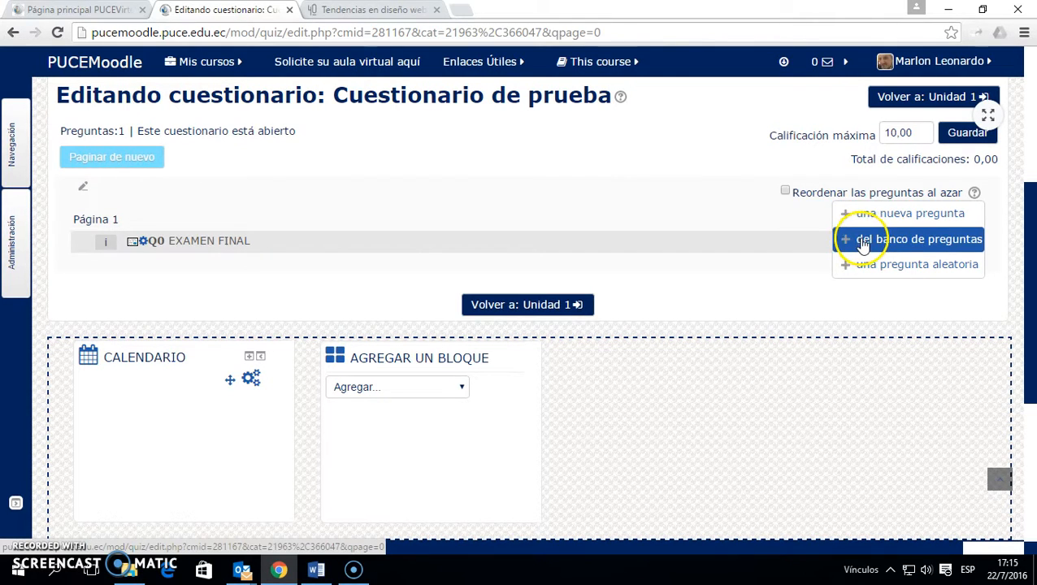
click(916, 243)
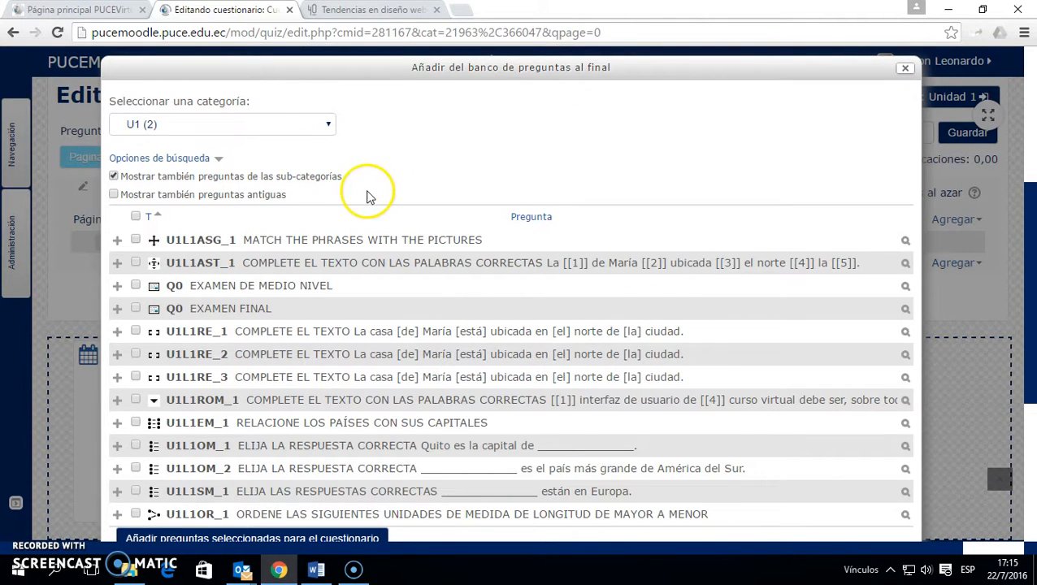
click(128, 176)
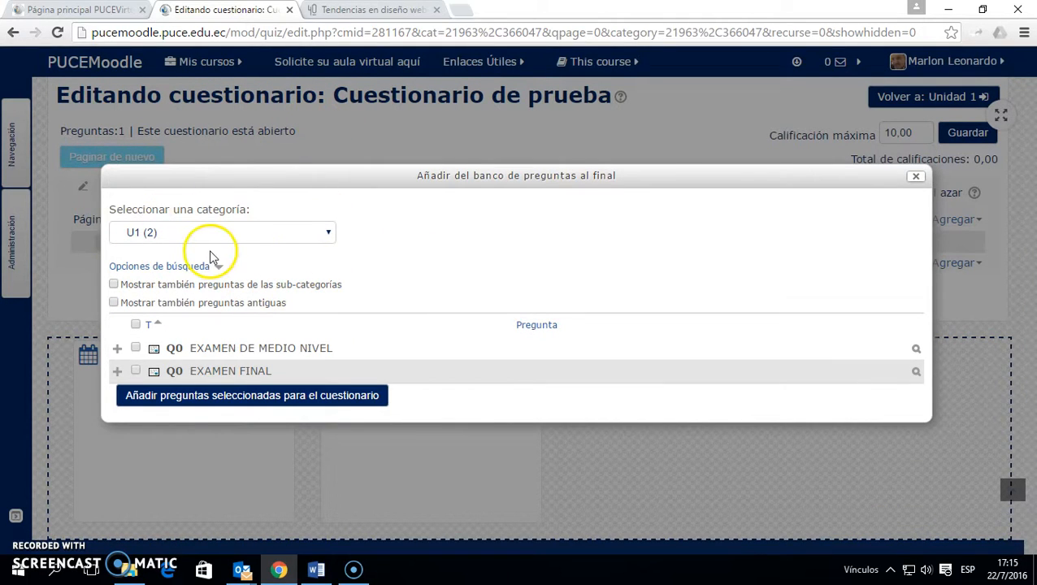
click(328, 233)
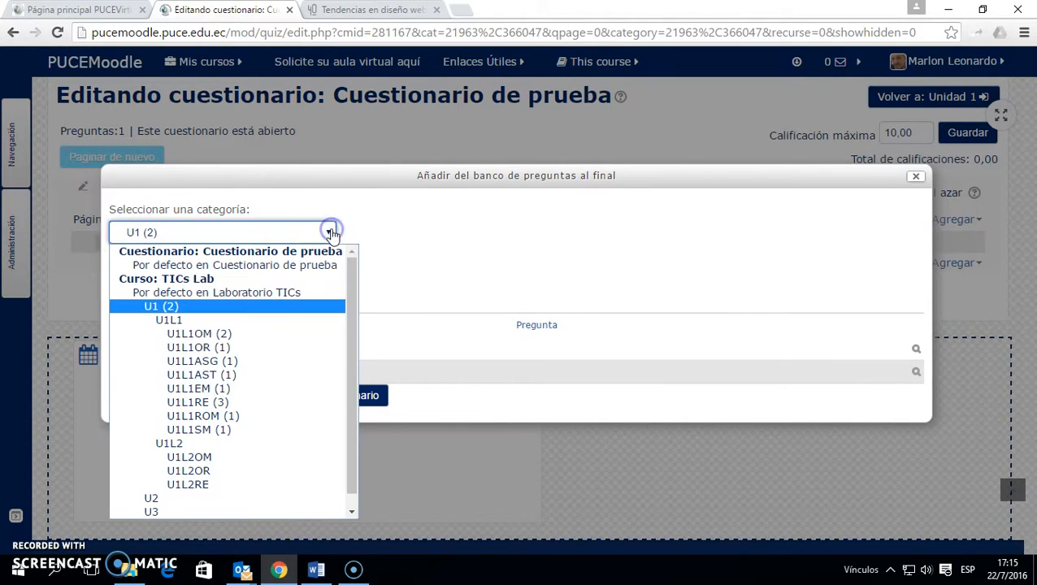
click(200, 334)
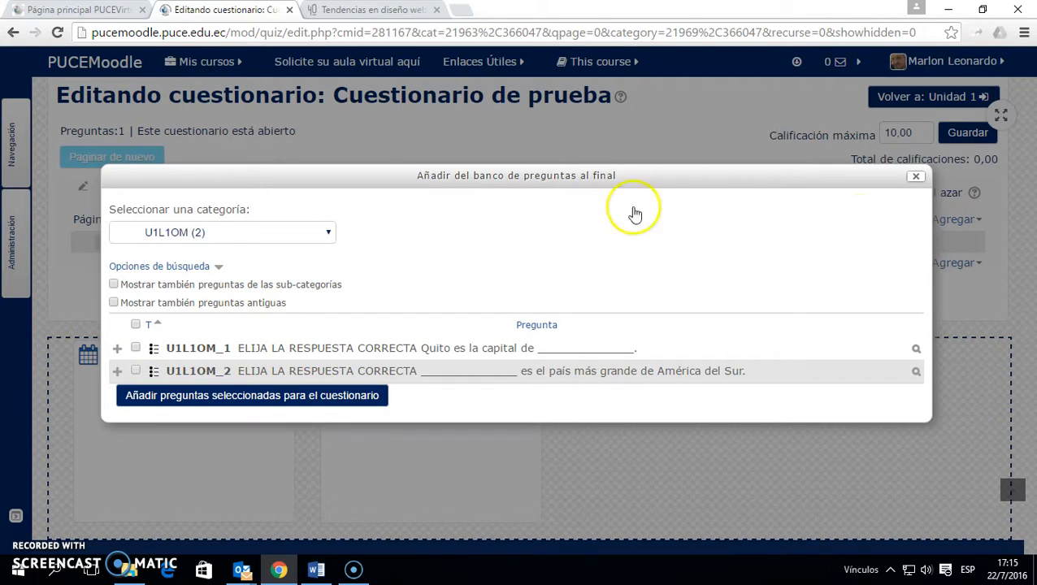
click(915, 177)
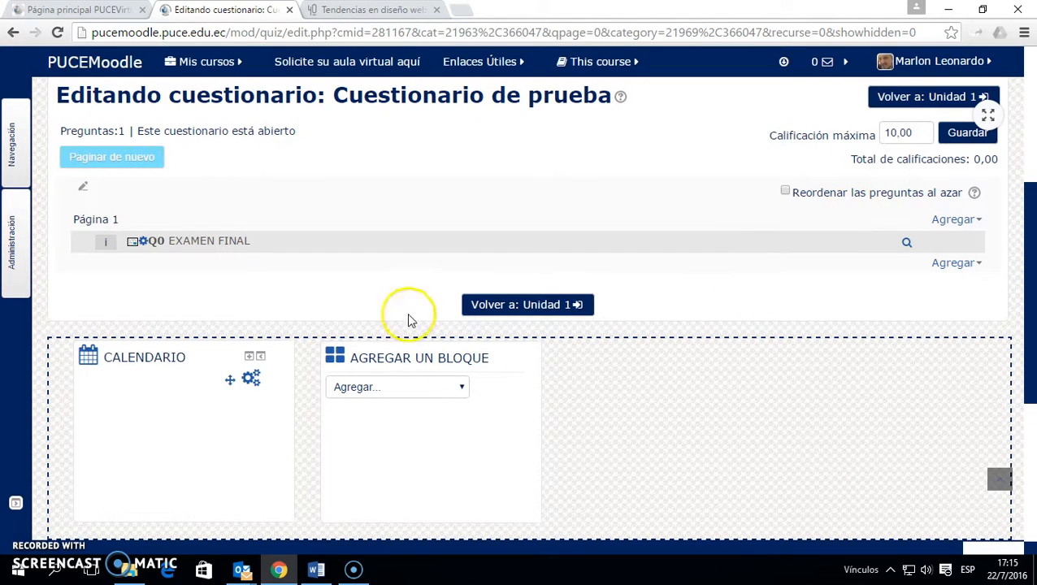
Add question U1L1OM_1 from the question bank to the end of the quiz
click(978, 264)
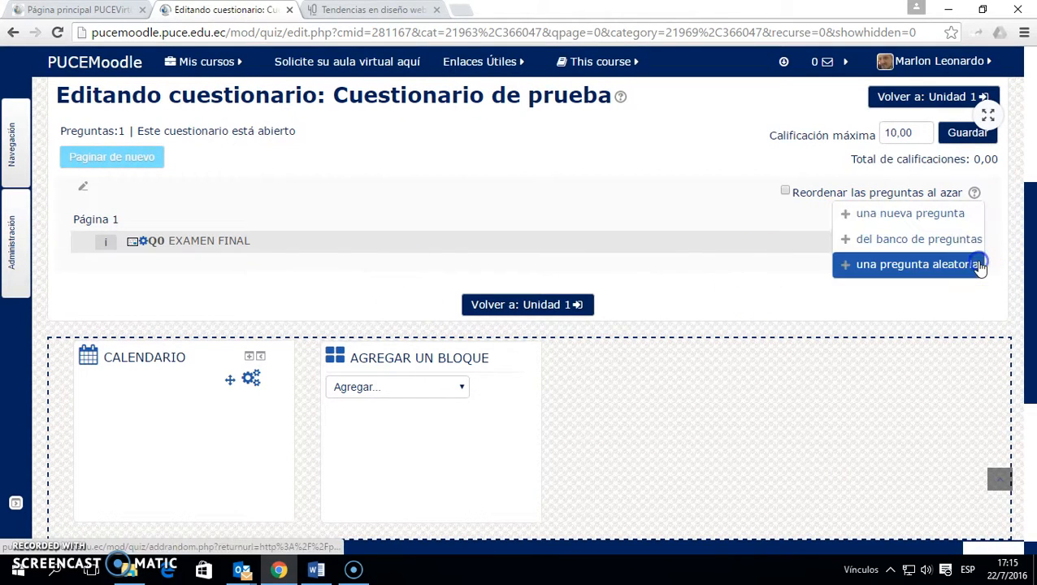
click(902, 243)
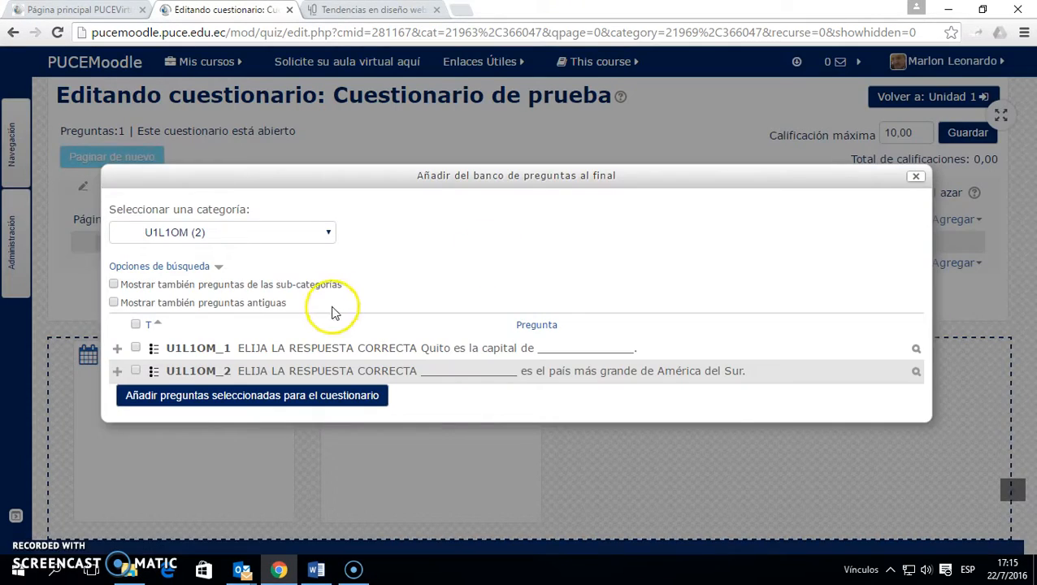
click(136, 348)
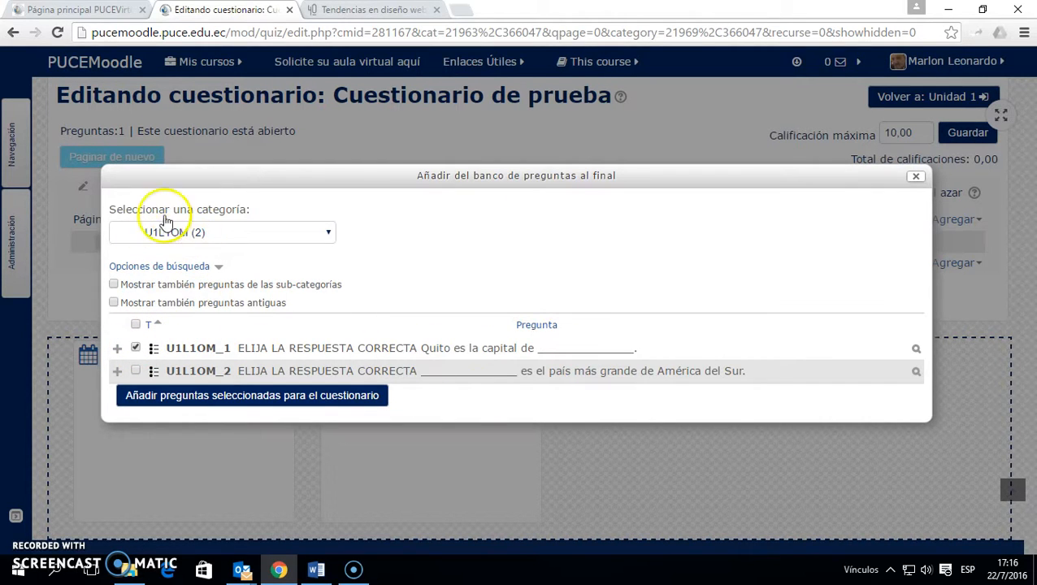
click(338, 395)
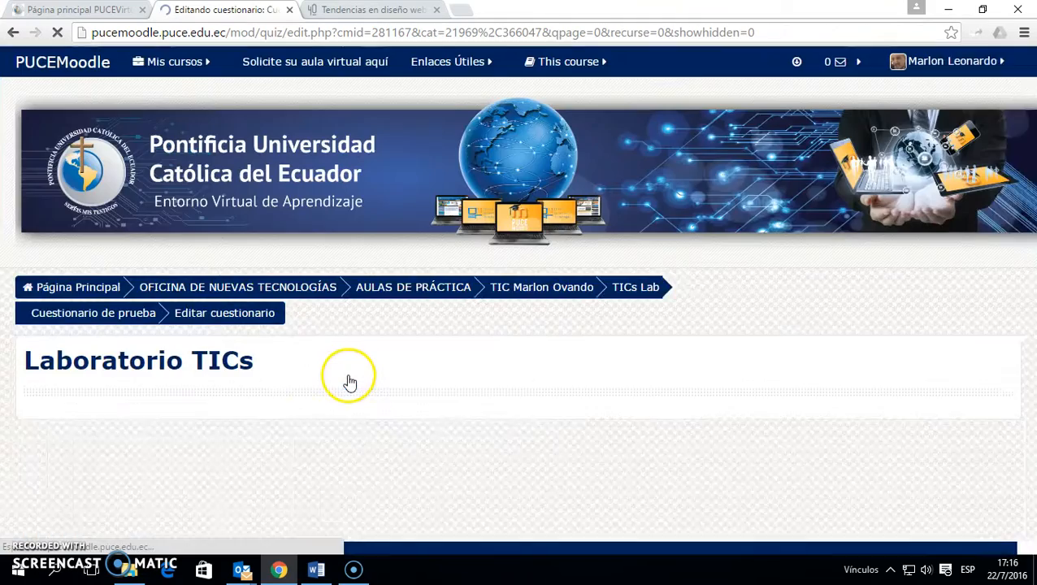
Preview question U1L1OM_1 about Quito and close the preview
scroll(759, 324, down, 4)
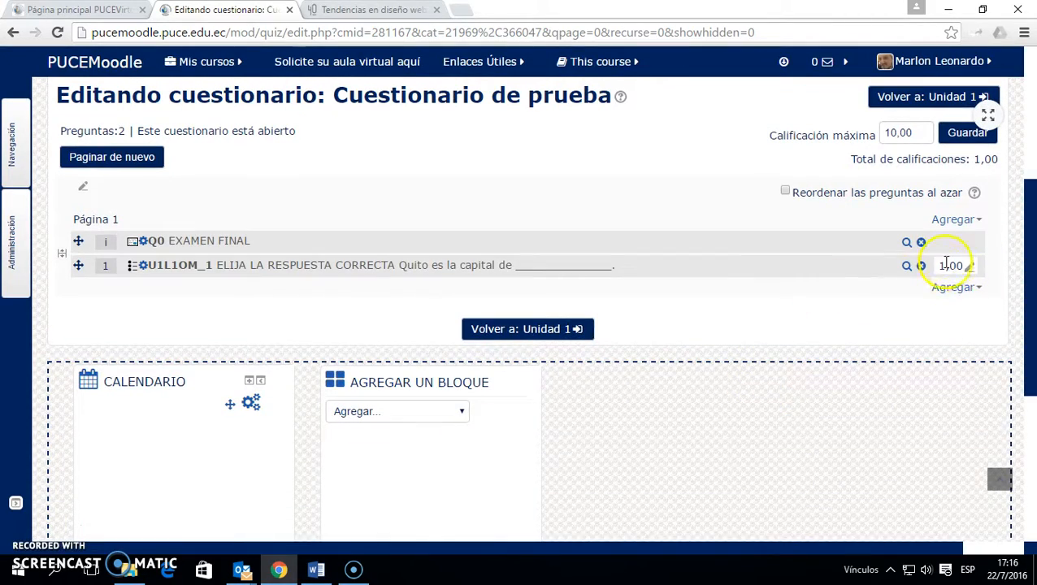
click(906, 265)
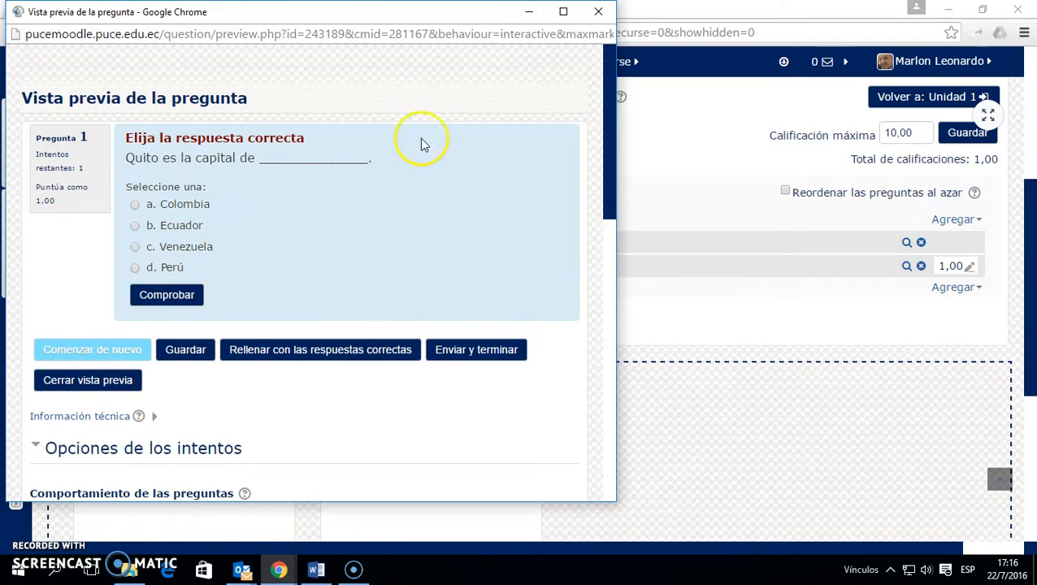
click(598, 11)
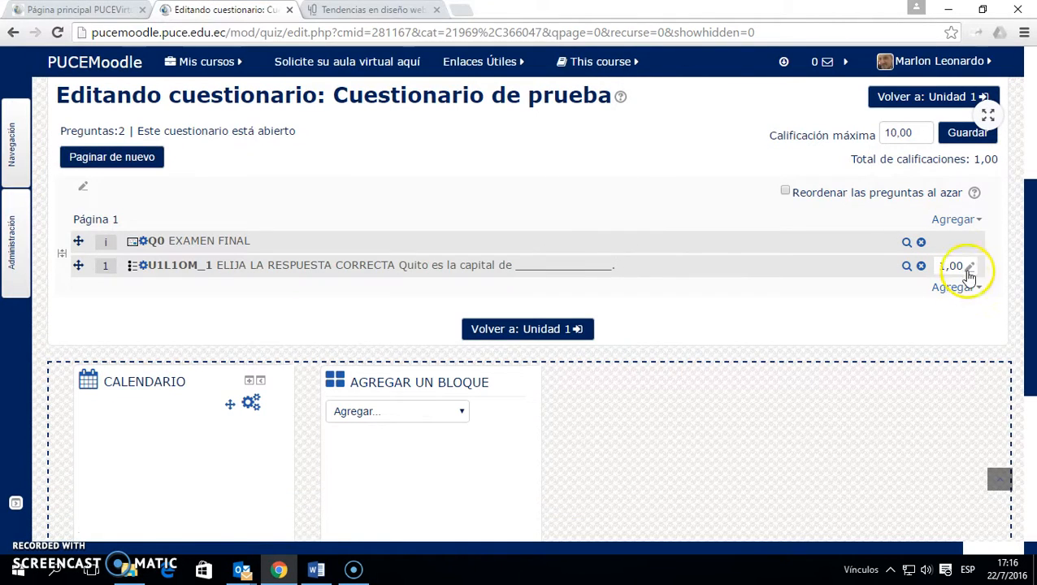
Add question U1L1ASG_1 from the question bank's U1L1ASG category to the end of the quiz
click(959, 286)
click(914, 264)
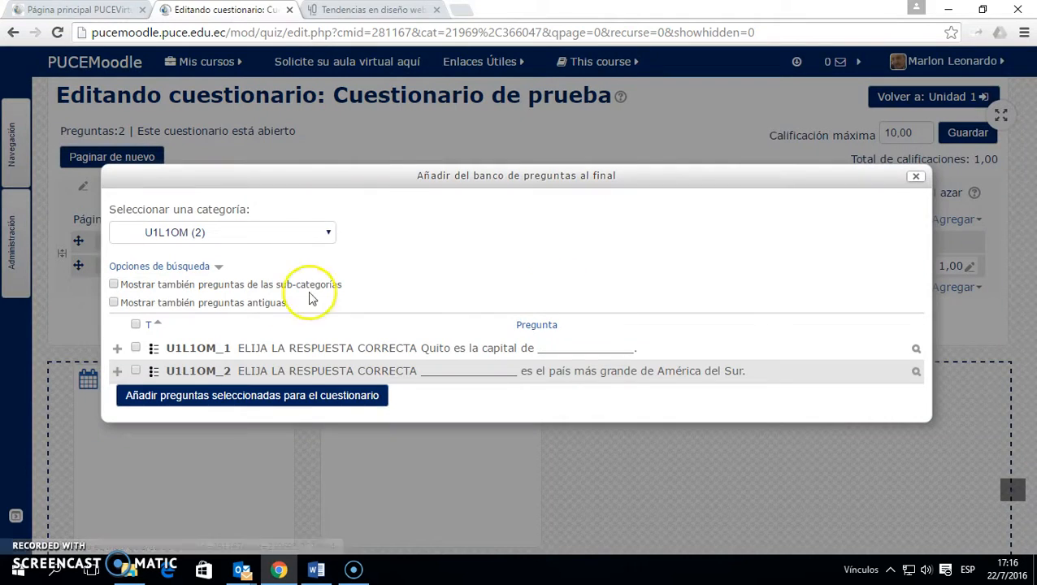
click(328, 232)
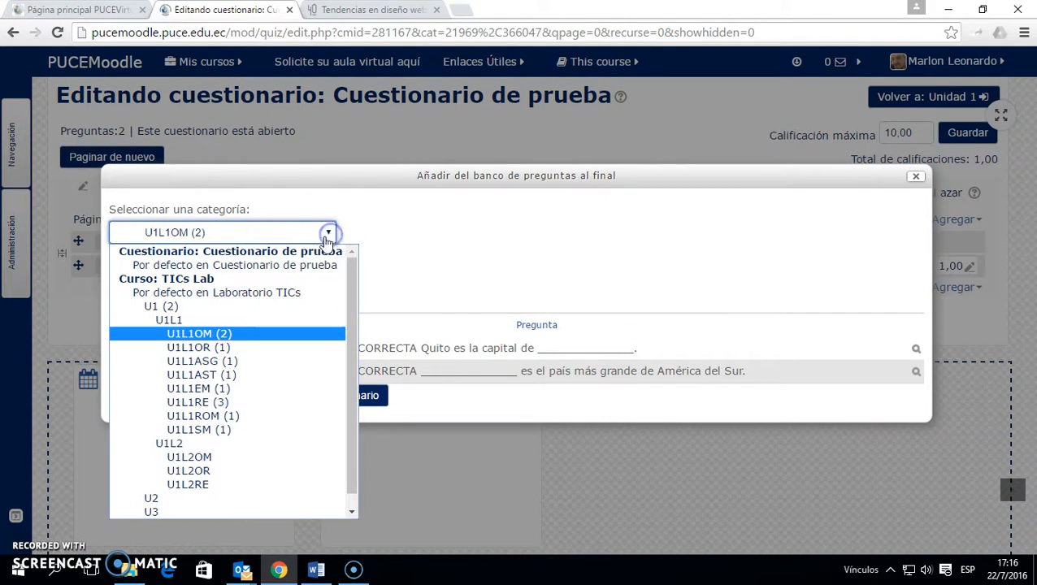
click(226, 361)
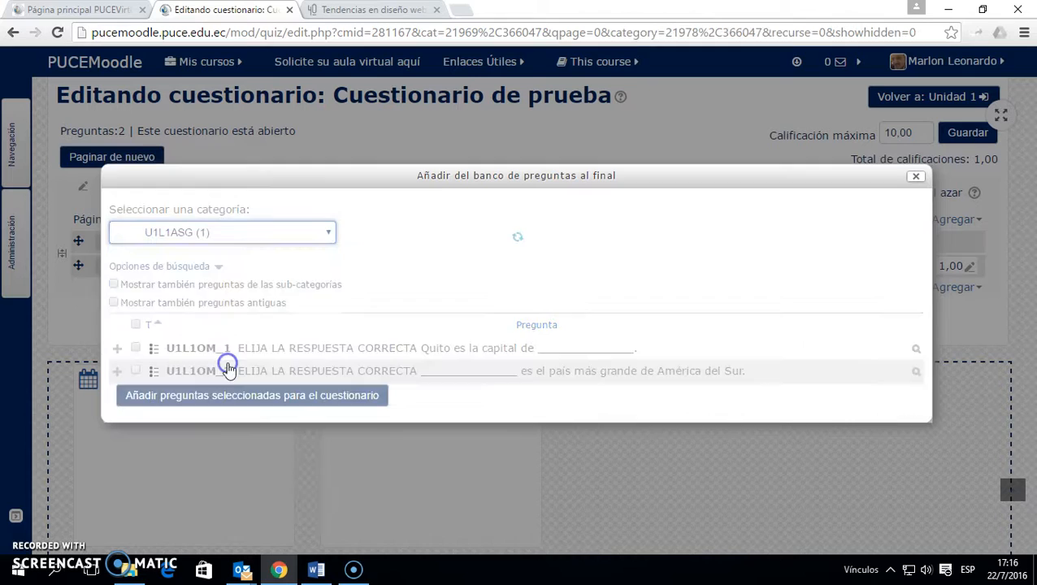
click(135, 359)
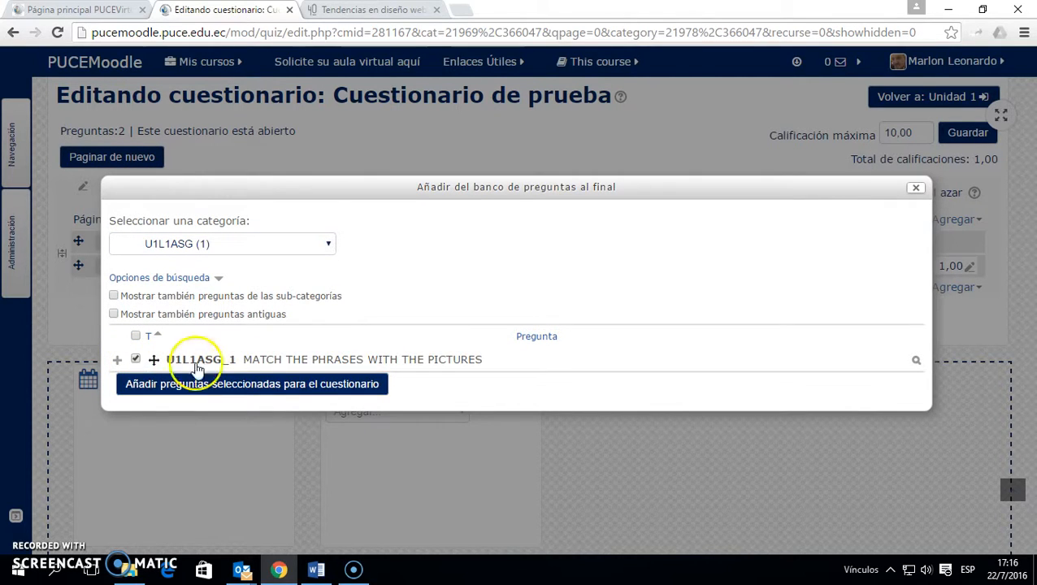
click(285, 383)
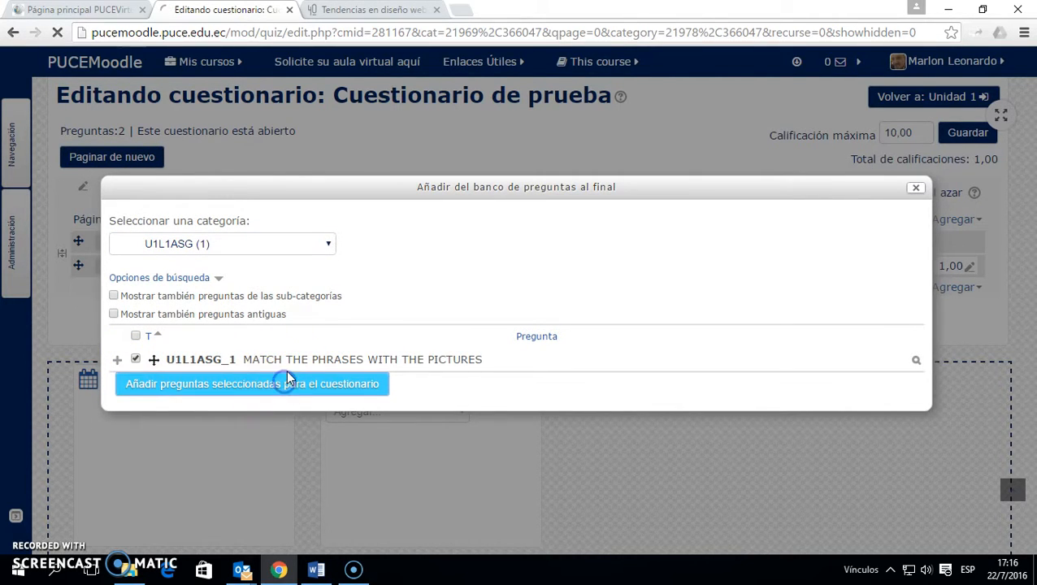
scroll(524, 329, down, 1)
scroll(524, 329, down, 3)
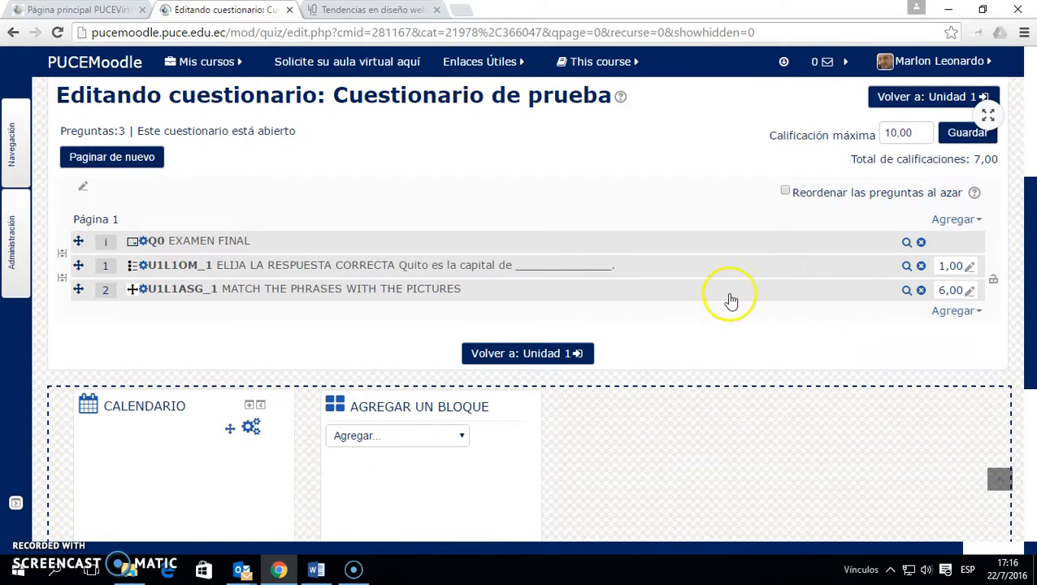
click(949, 293)
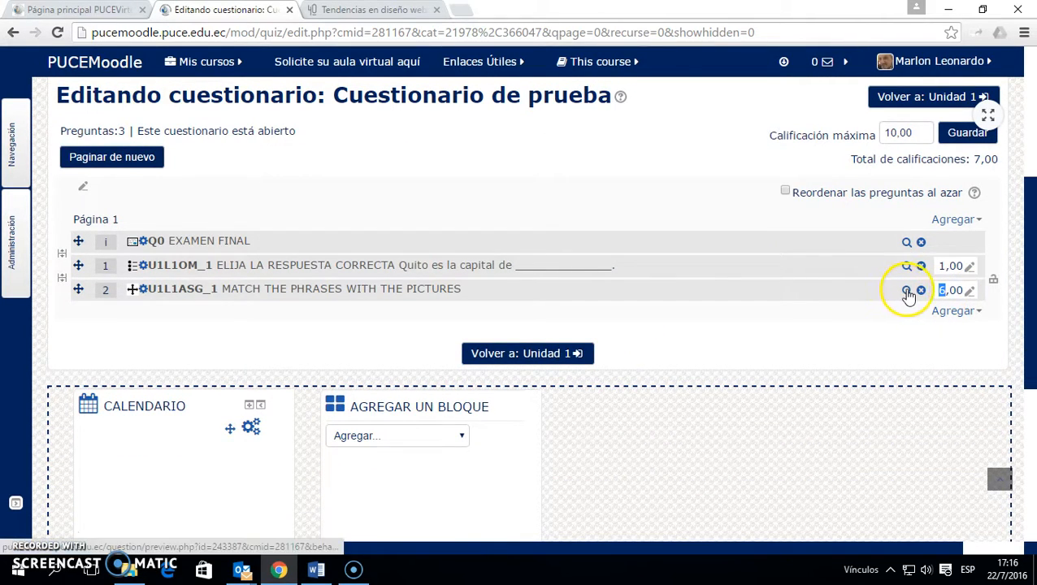
Preview the picture-matching question U1L1ASG_1 and close the preview
click(906, 290)
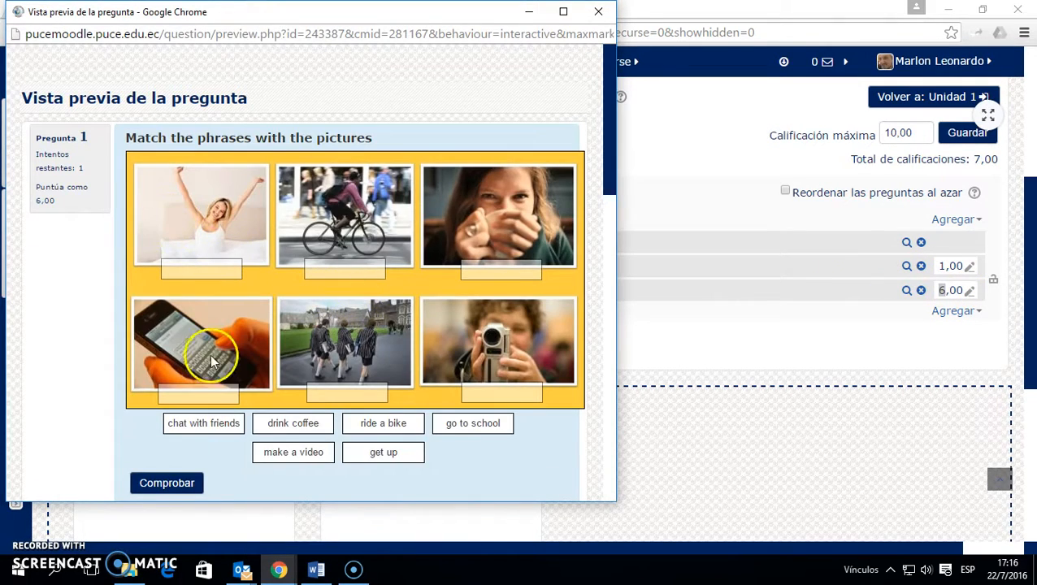
click(598, 17)
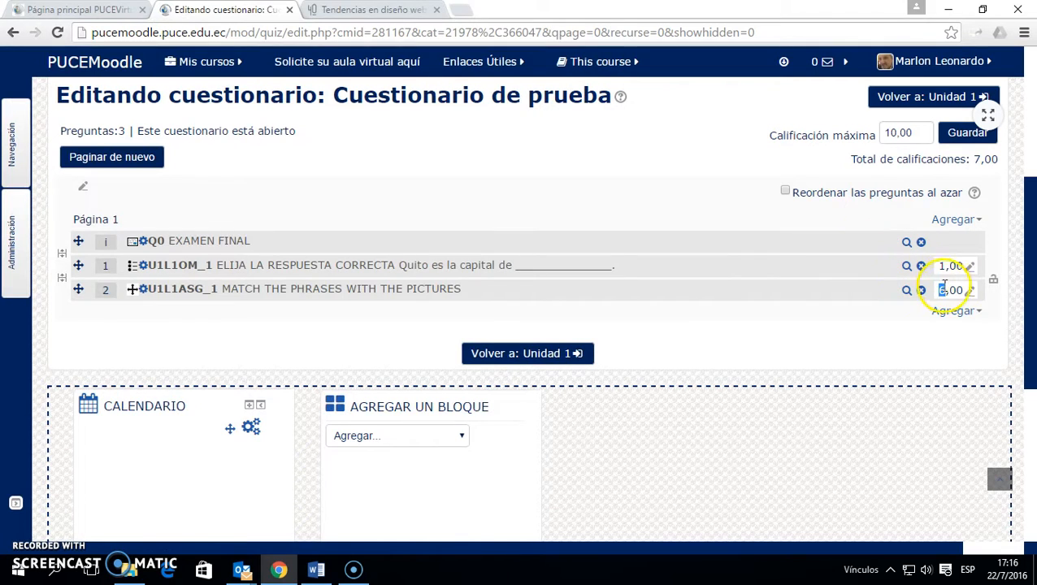
Add 5 random questions from category U1L1, including its subcategories, to the end of the quiz
click(978, 312)
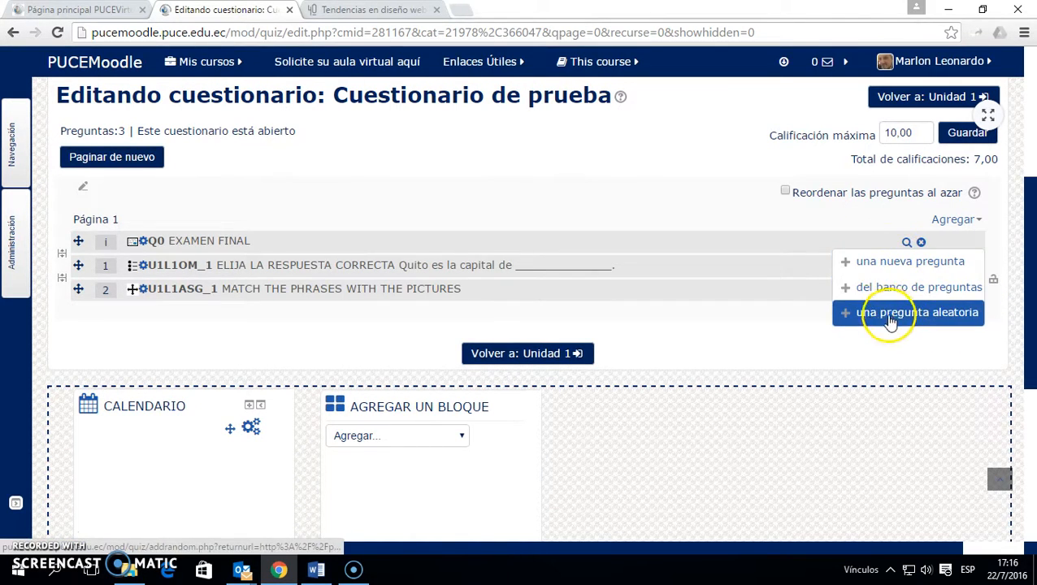
click(924, 322)
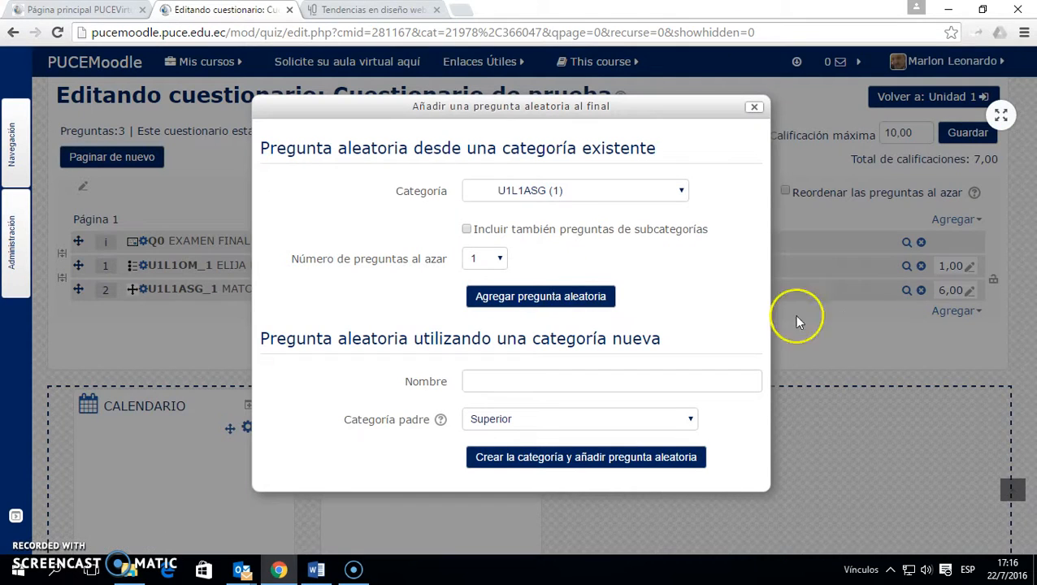
click(588, 189)
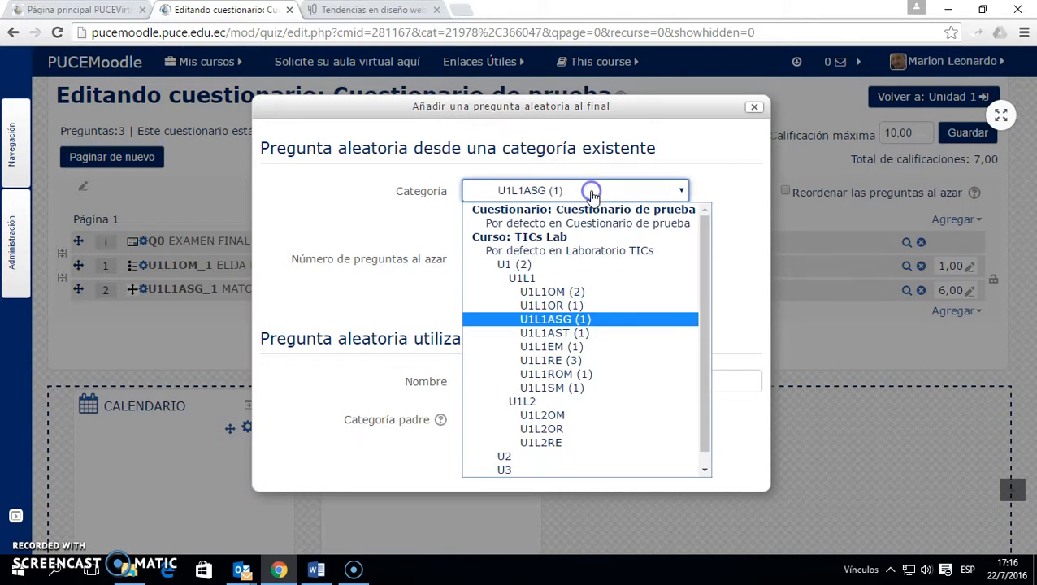
click(535, 279)
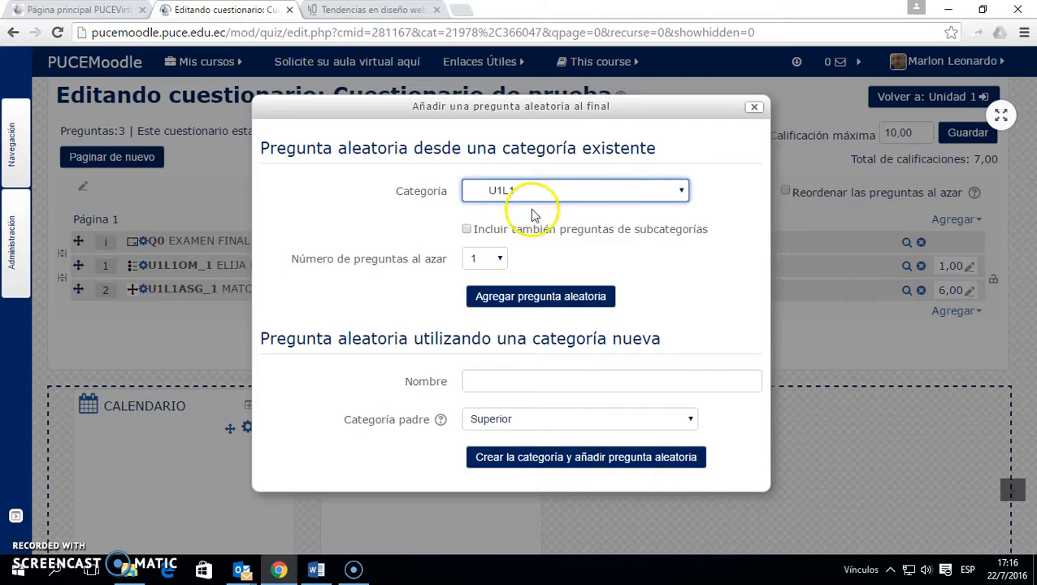
click(467, 229)
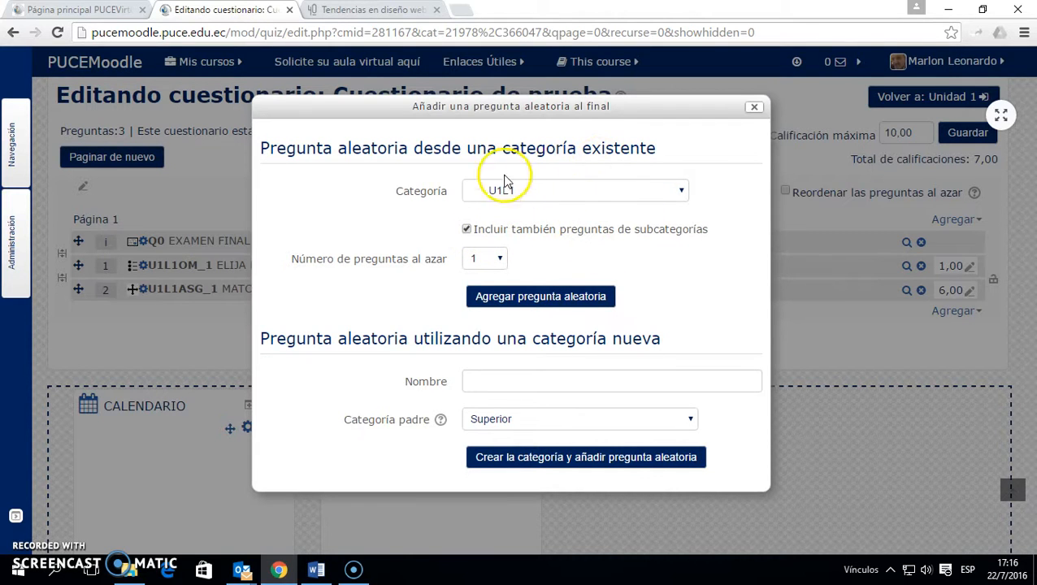
click(478, 259)
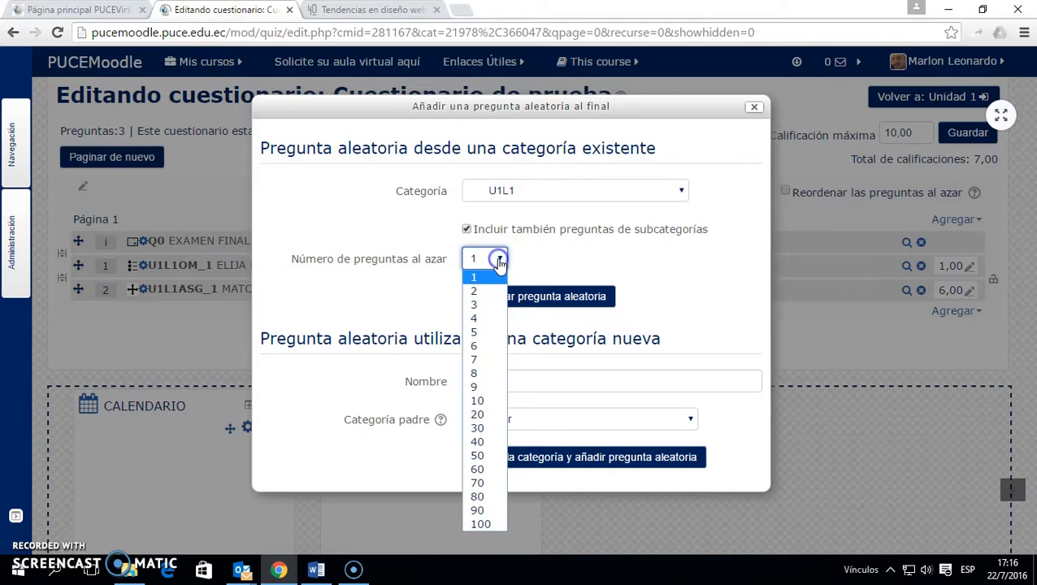
click(487, 333)
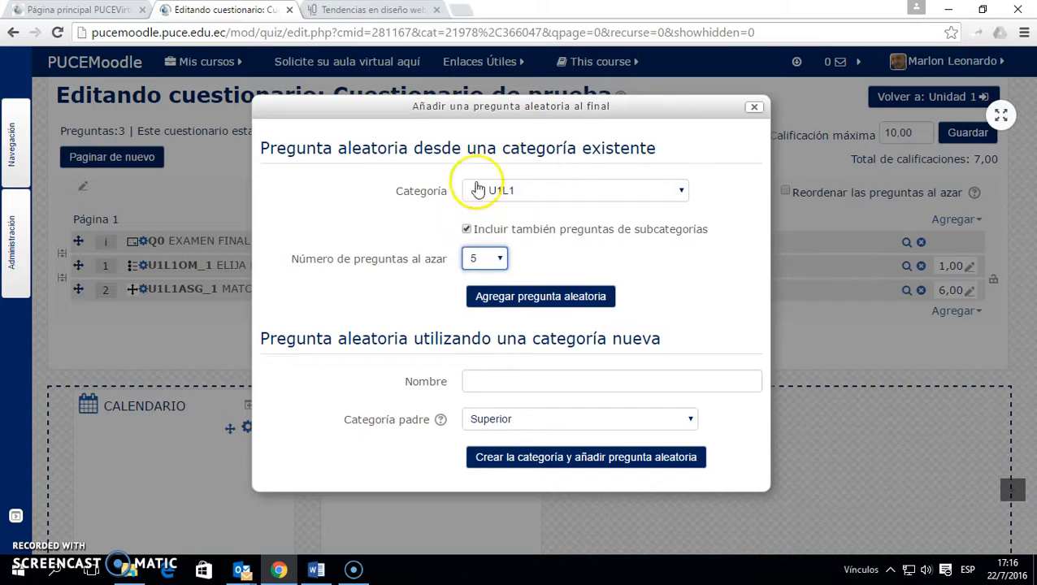
click(634, 192)
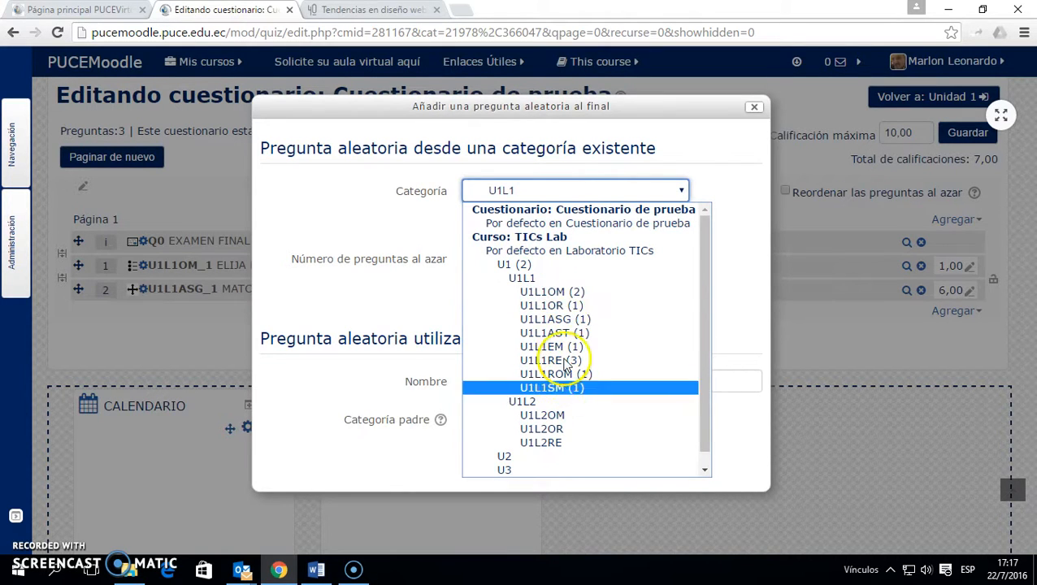
click(530, 280)
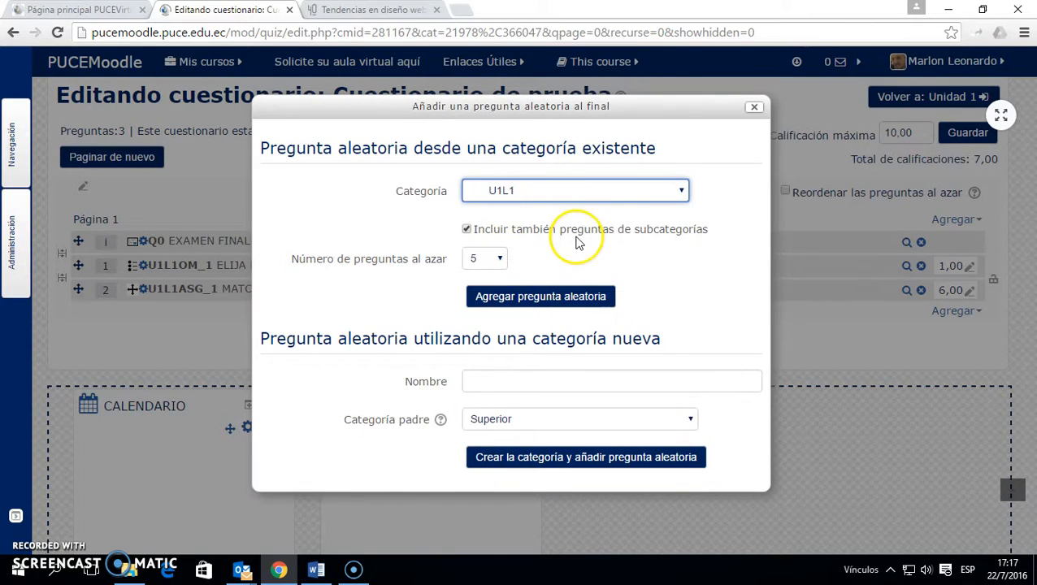
click(526, 296)
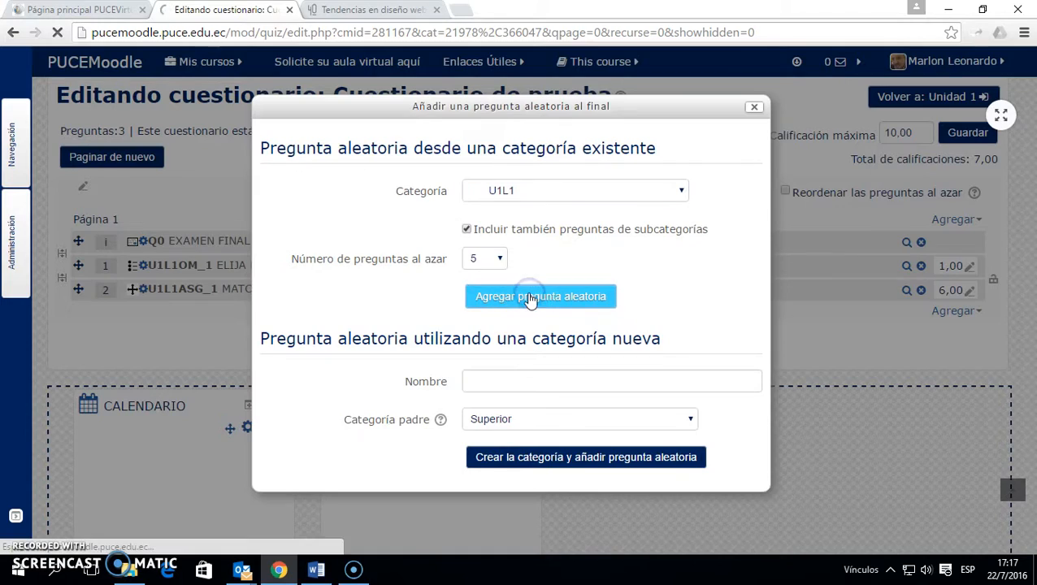
Preview random questions 3 and 4 one after the other, closing each preview
scroll(530, 300, down, 7)
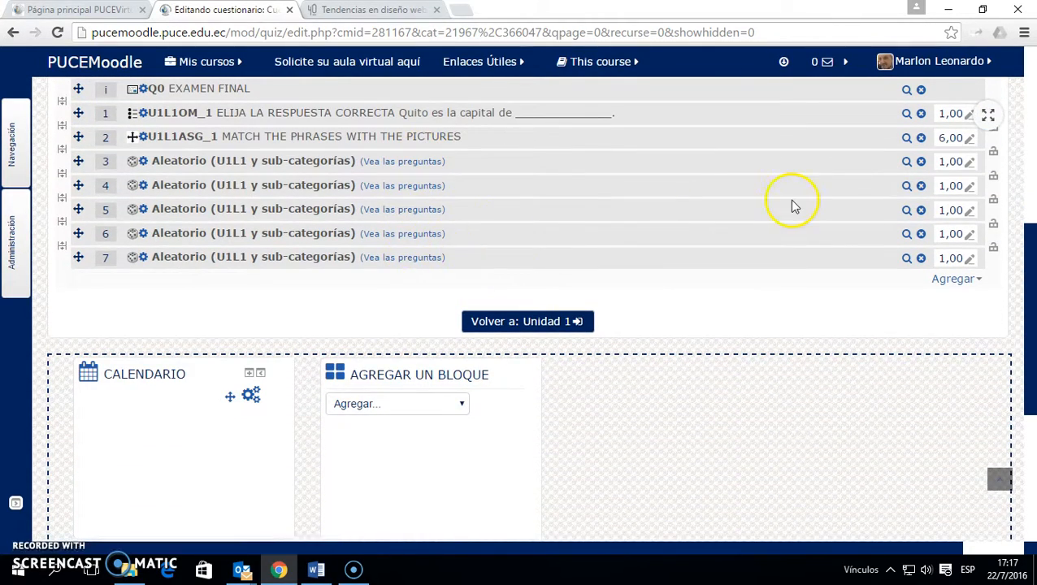
click(907, 160)
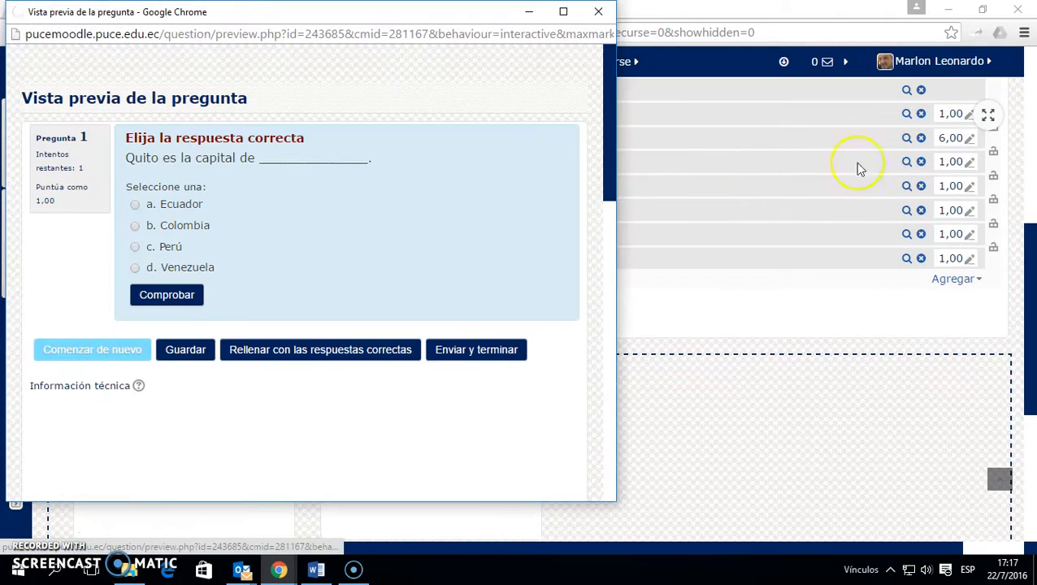
click(605, 12)
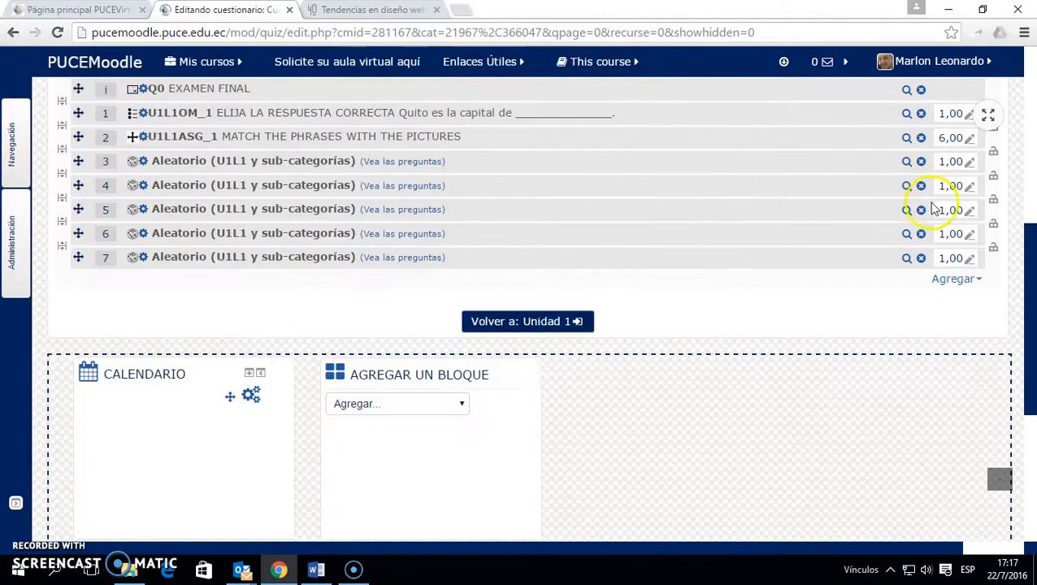
click(906, 186)
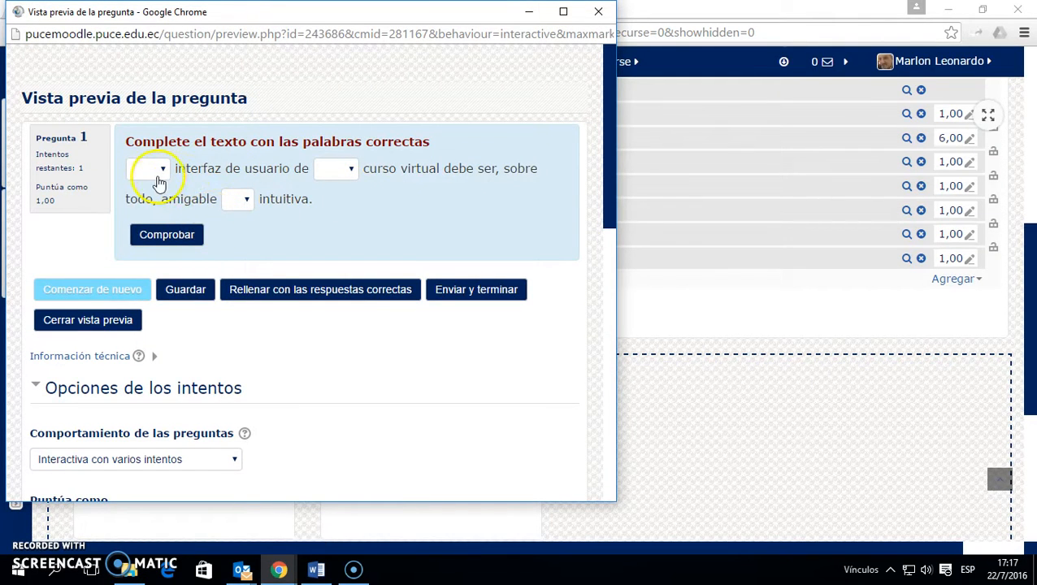
click(598, 11)
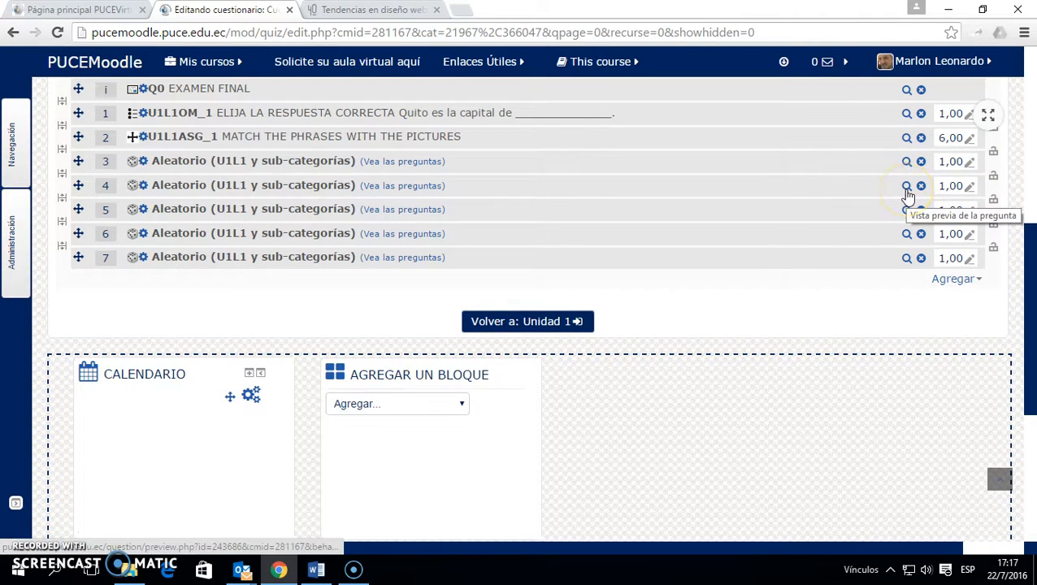
Set the maximum mark of random question 4 to 3,00
click(969, 188)
click(945, 186)
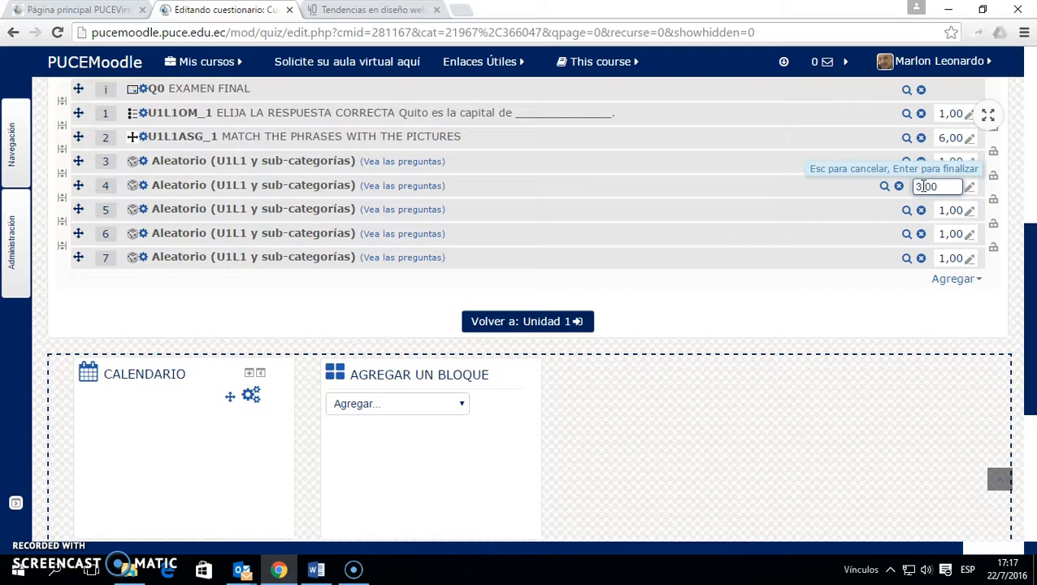
key(Return)
click(945, 204)
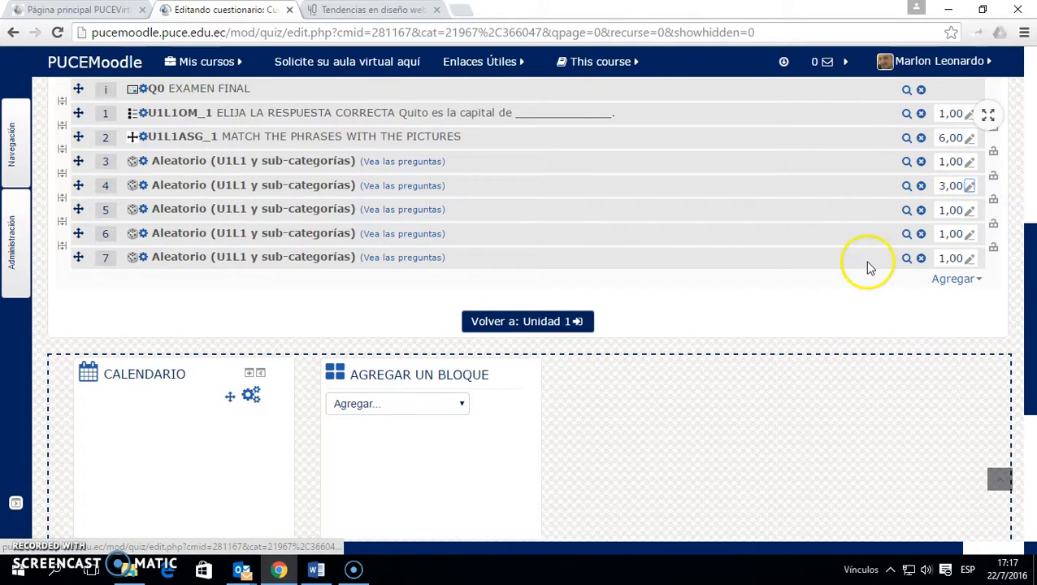
scroll(866, 256, up, 2)
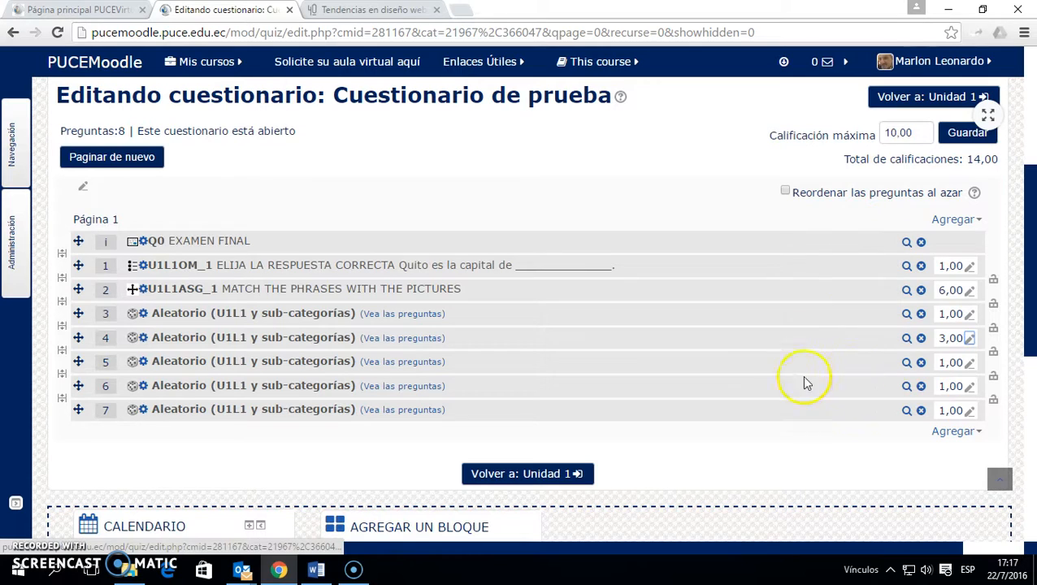